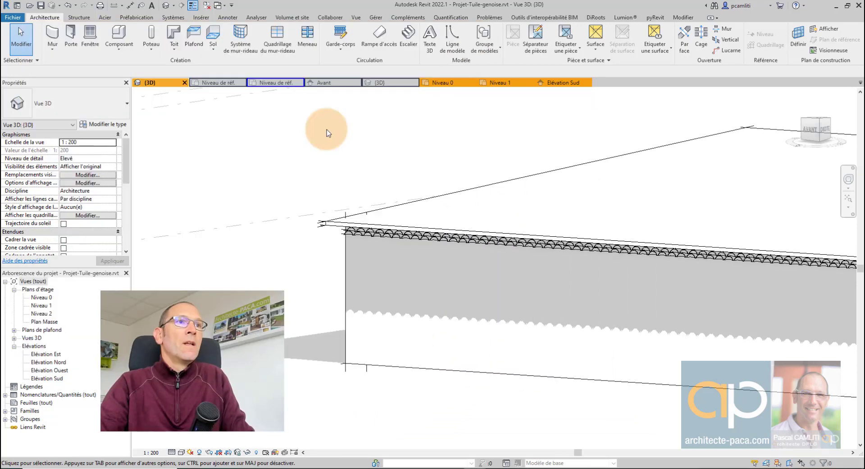
Examine the génoise tile row under the roof edge in the 3D view, selecting it to inspect its properties.
{"action": "mouse_move", "coordinate": [399, 166]}
{"action": "middle_mouse_down", "text": "shift"}
{"action": "mouse_move", "coordinate": [409, 193]}
{"action": "mouse_move", "coordinate": [448, 200]}
{"action": "mouse_move", "coordinate": [439, 234]}
{"action": "middle_mouse_up", "text": "shift"}
{"action": "scroll", "coordinate": [431, 235], "scroll_direction": "up", "scroll_amount": 3}
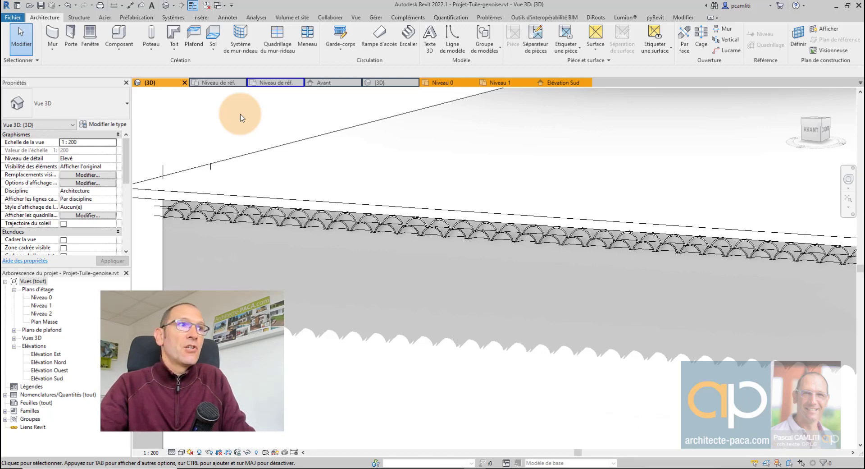
{"action": "scroll", "coordinate": [344, 217], "scroll_direction": "down", "scroll_amount": 1}
{"action": "left_click", "coordinate": [353, 223]}
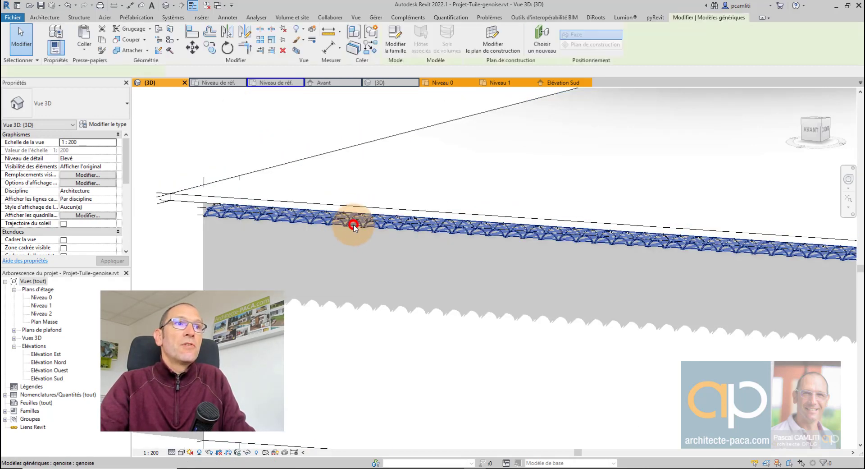
{"action": "mouse_move", "coordinate": [353, 224]}
{"action": "middle_mouse_down", "text": "shift"}
{"action": "mouse_move", "coordinate": [469, 238]}
{"action": "mouse_move", "coordinate": [386, 245]}
{"action": "mouse_move", "coordinate": [356, 215]}
{"action": "middle_mouse_up", "text": "shift"}
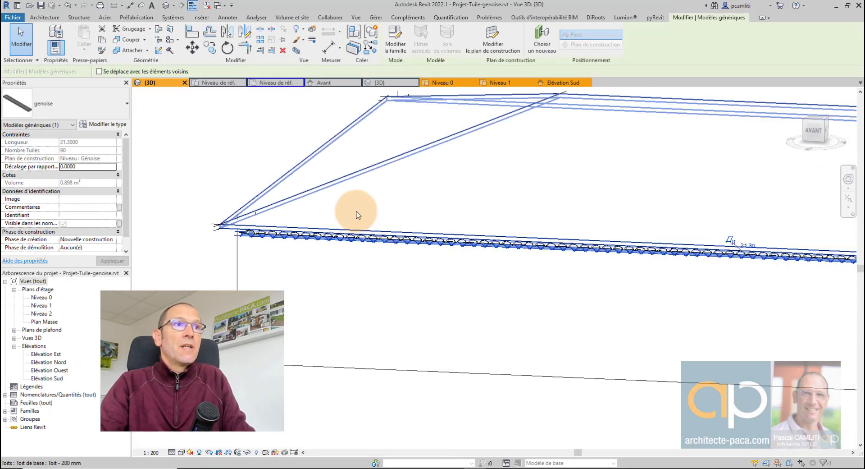
{"action": "left_click", "coordinate": [228, 166]}
{"action": "middle_click_drag", "start_coordinate": [227, 166], "coordinate": [292, 201], "text": "shift"}
{"action": "scroll", "coordinate": [292, 201], "scroll_direction": "up", "scroll_amount": 2}
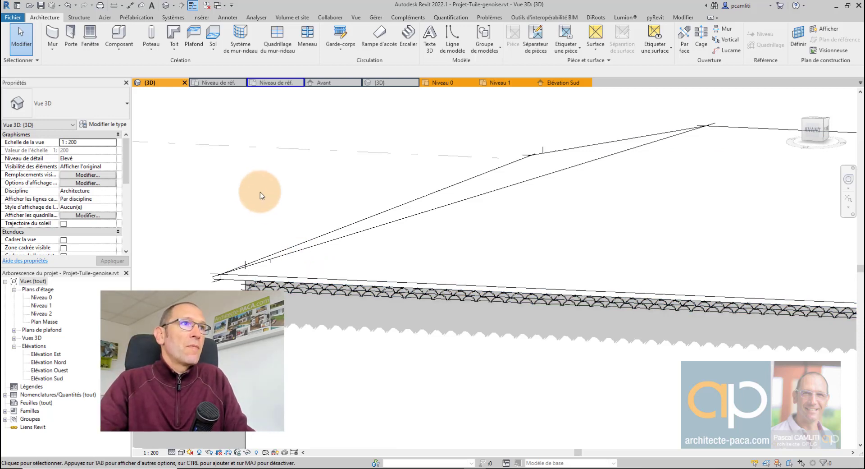
View the reference level plans of the tuile-canal and genoise families, dismissing the save reminders.
{"action": "left_click", "coordinate": [280, 82]}
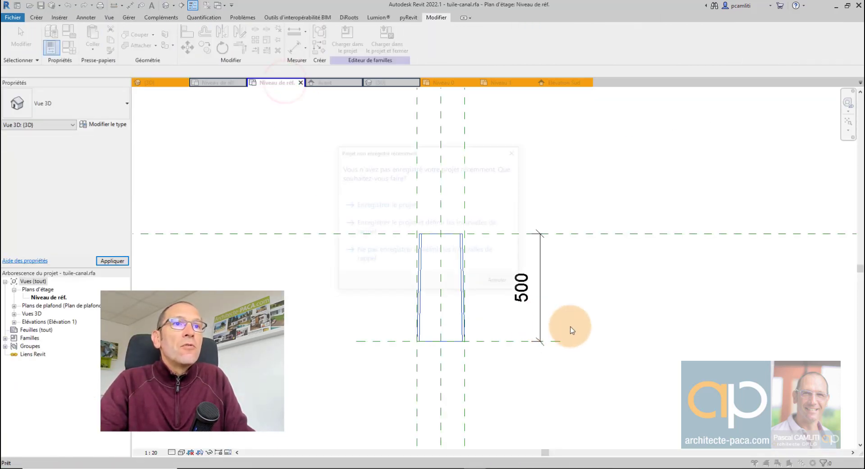
{"action": "left_click", "coordinate": [499, 282]}
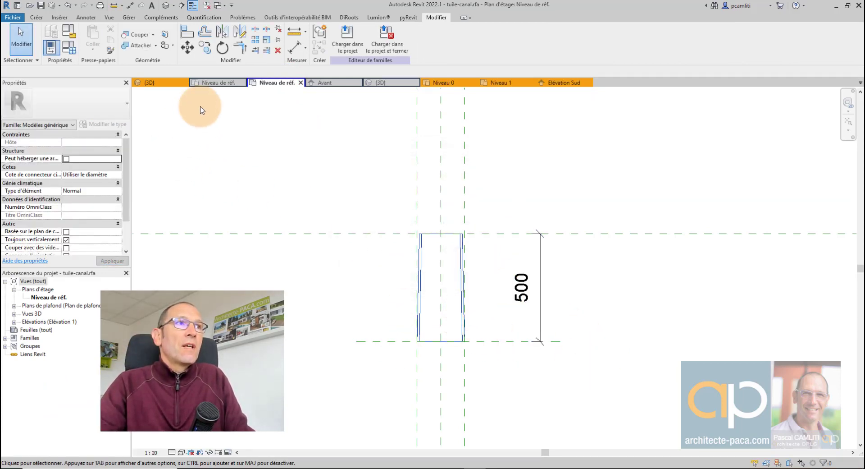
{"action": "left_click", "coordinate": [215, 83]}
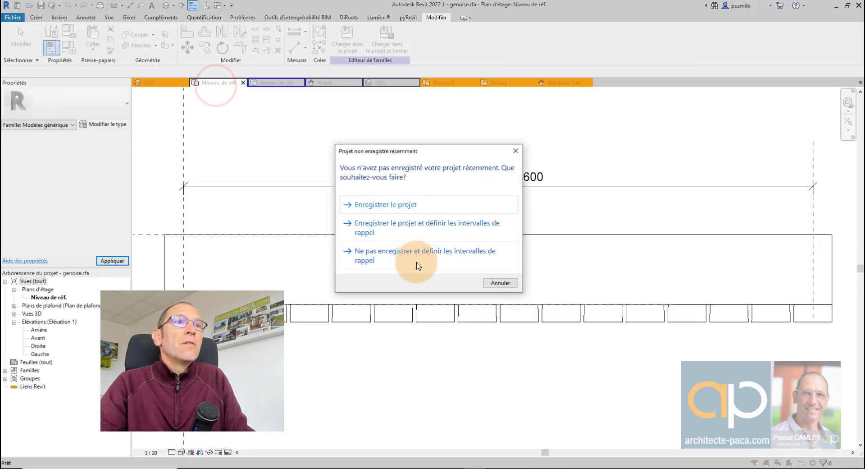
{"action": "left_click", "coordinate": [501, 284]}
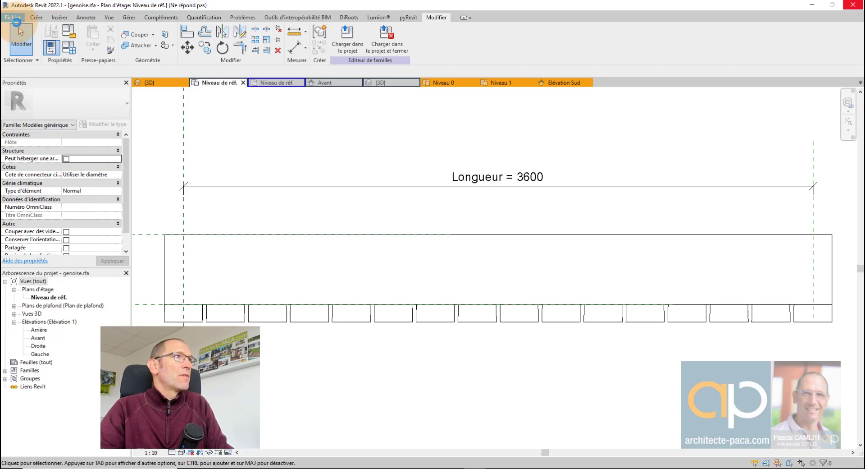
Create a new family from the template Modèle générique métrique.rft.
{"action": "left_click", "coordinate": [17, 22]}
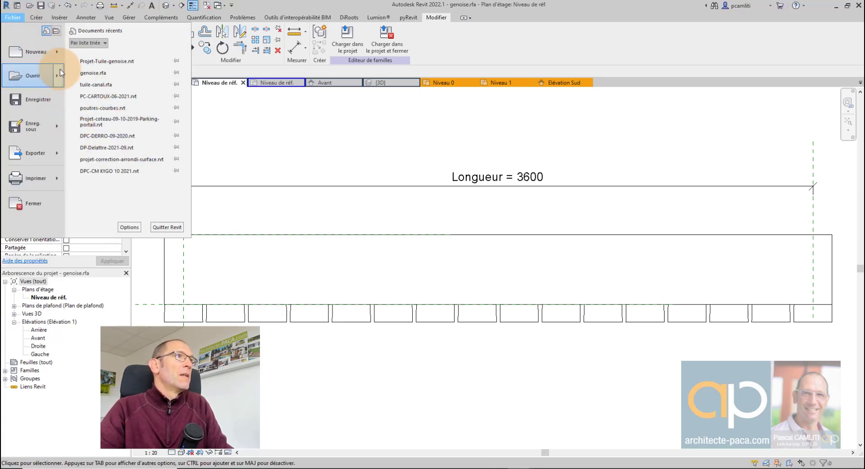
{"action": "left_click", "coordinate": [57, 52]}
{"action": "left_click", "coordinate": [101, 85]}
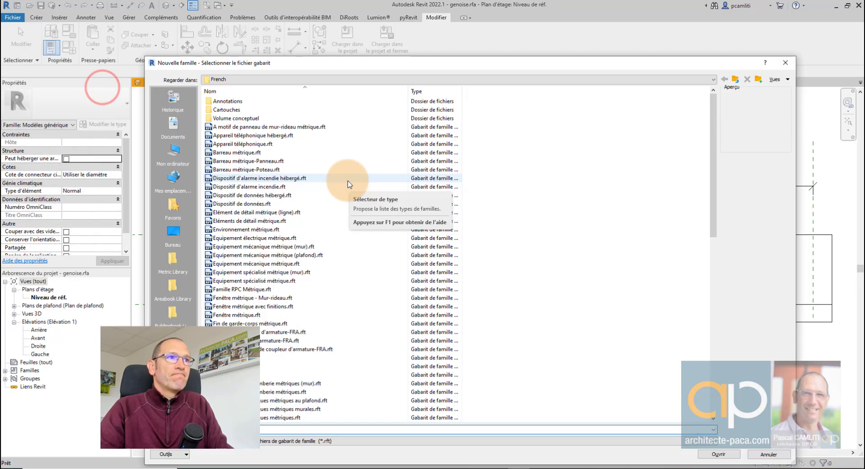
{"action": "left_click", "coordinate": [321, 348]}
{"action": "scroll", "coordinate": [321, 325], "scroll_direction": "down", "scroll_amount": 10}
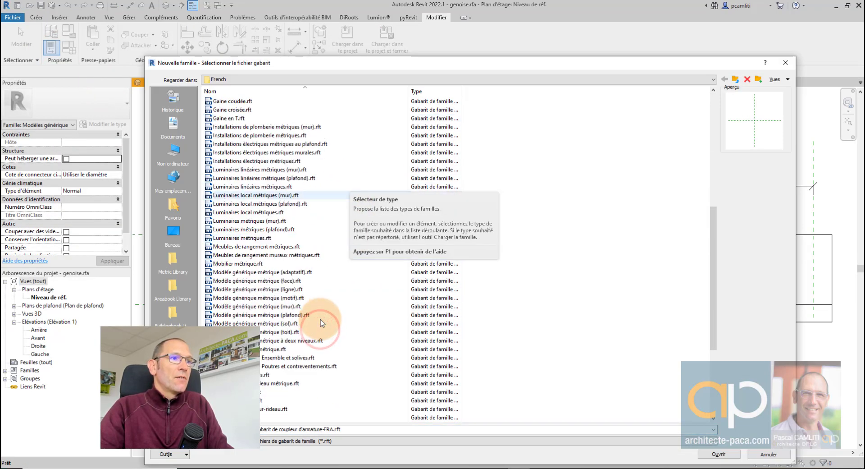
{"action": "scroll", "coordinate": [322, 322], "scroll_direction": "down", "scroll_amount": 2}
{"action": "left_click", "coordinate": [276, 308]}
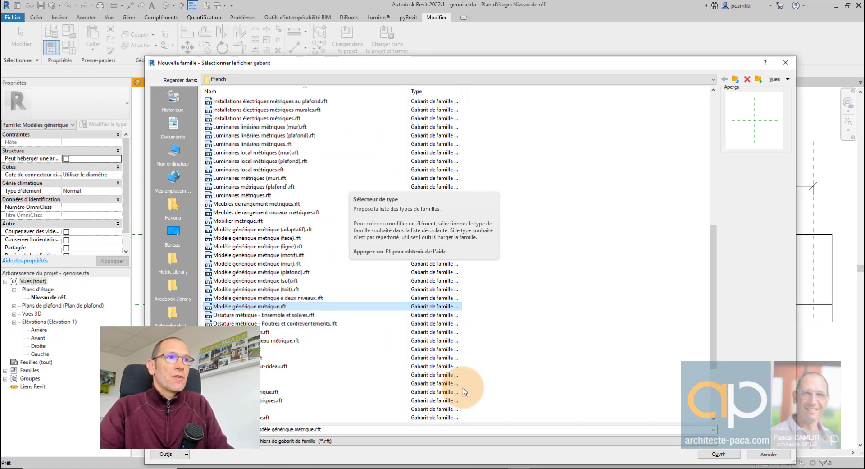
{"action": "left_click", "coordinate": [718, 454]}
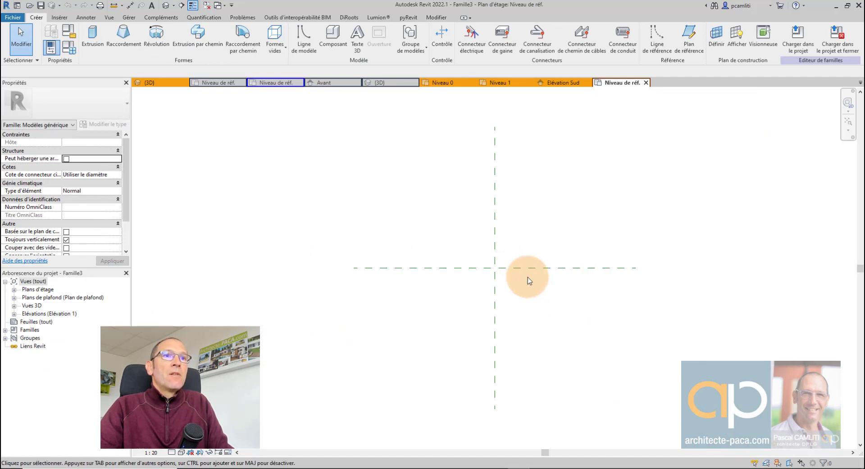
Draw a horizontal reference plane about 861 mm below the front/back centre plane, crossing the vertical centre plane.
{"action": "scroll", "coordinate": [471, 239], "scroll_direction": "up", "scroll_amount": 2}
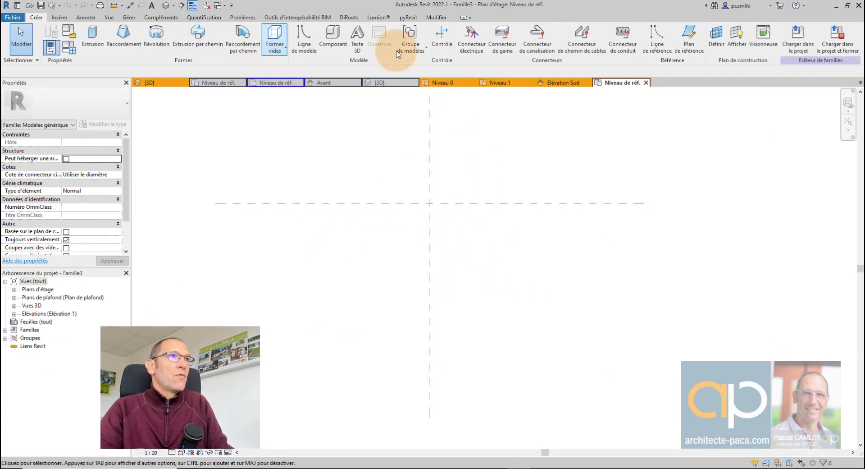
{"action": "left_click", "coordinate": [692, 43]}
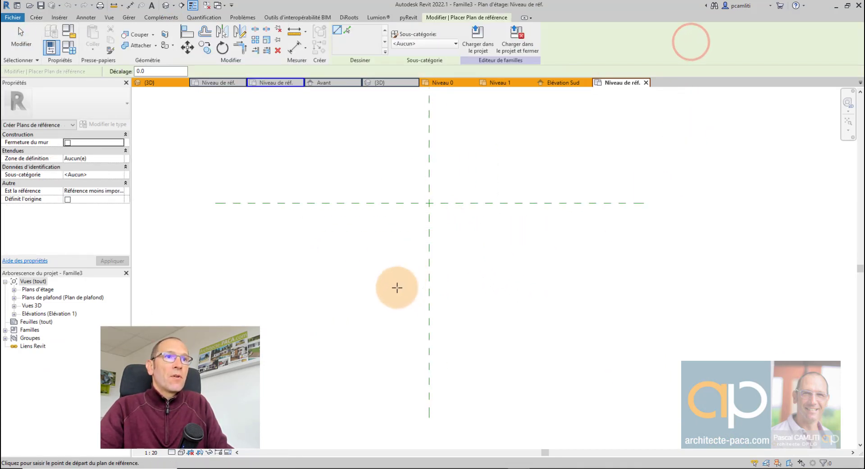
{"action": "left_click", "coordinate": [373, 295]}
{"action": "left_click", "coordinate": [511, 295]}
{"action": "key", "text": "Escape"}
{"action": "key", "text": "Escape"}
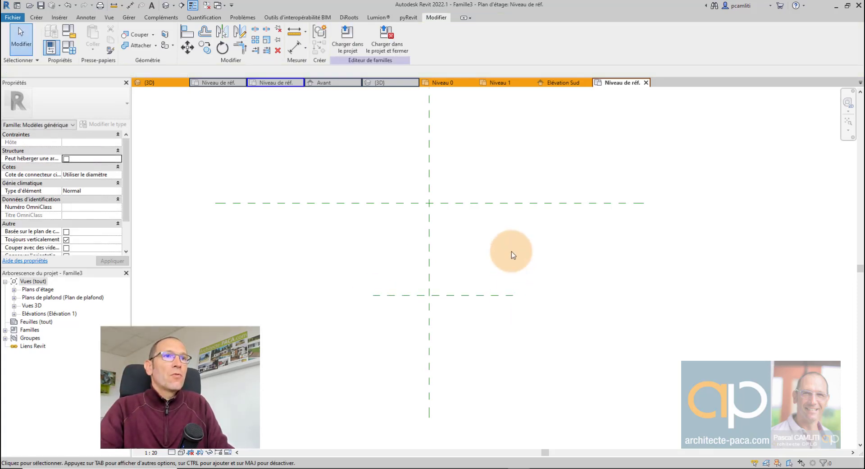
Draw two vertical reference planes, about 289 mm to the left and about 344 mm to the right of the vertical centre plane.
{"action": "left_click", "coordinate": [37, 17]}
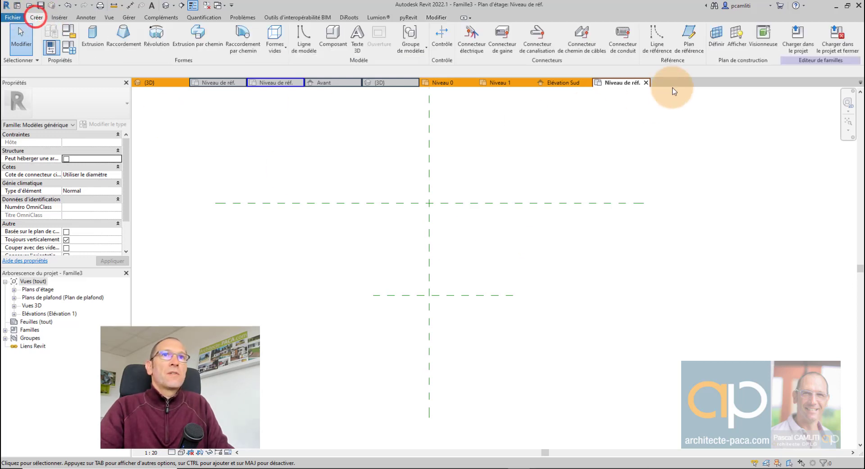
{"action": "left_click", "coordinate": [689, 37]}
{"action": "left_click", "coordinate": [399, 186]}
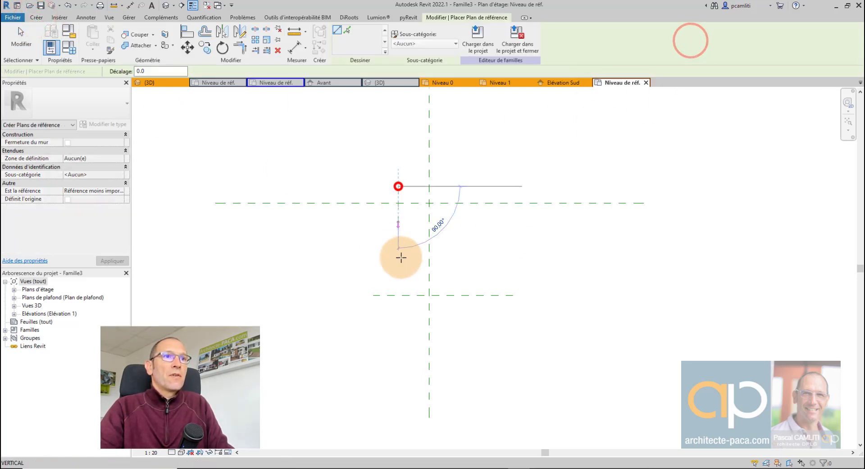
{"action": "left_click", "coordinate": [401, 329]}
{"action": "left_click", "coordinate": [466, 178]}
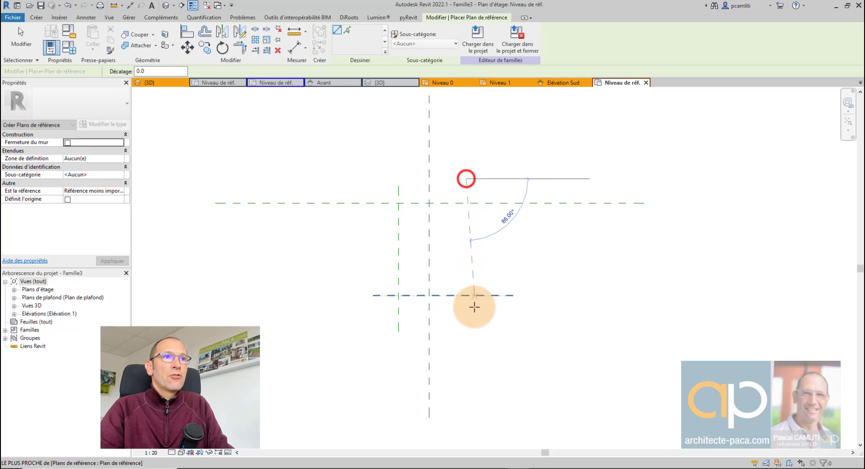
{"action": "left_click", "coordinate": [466, 327]}
{"action": "key", "text": "Escape"}
Add an aligned dimension across the three vertical reference planes and constrain its segments to be equal (EQ).
{"action": "scroll", "coordinate": [483, 276], "scroll_direction": "up", "scroll_amount": 2}
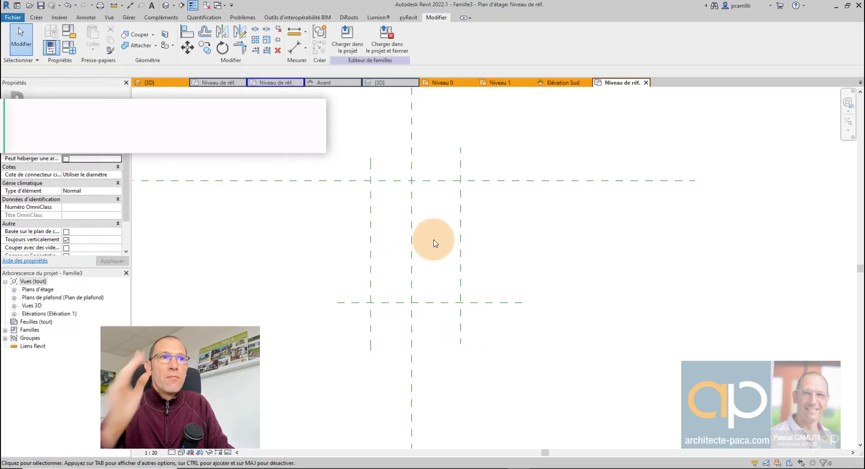
{"action": "left_click", "coordinate": [293, 46]}
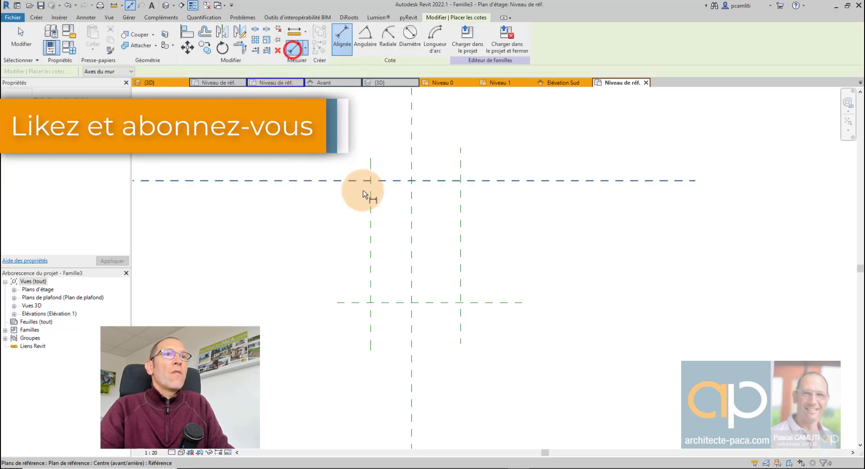
{"action": "left_click", "coordinate": [410, 216]}
{"action": "left_click", "coordinate": [371, 211]}
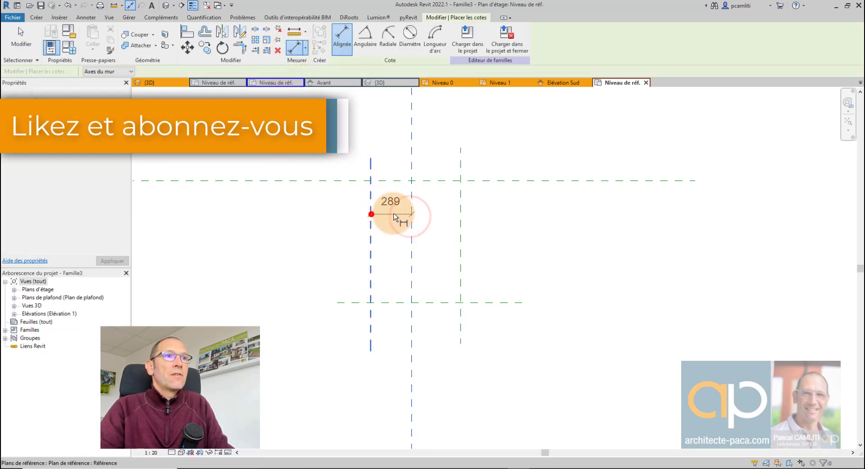
{"action": "left_click", "coordinate": [460, 211]}
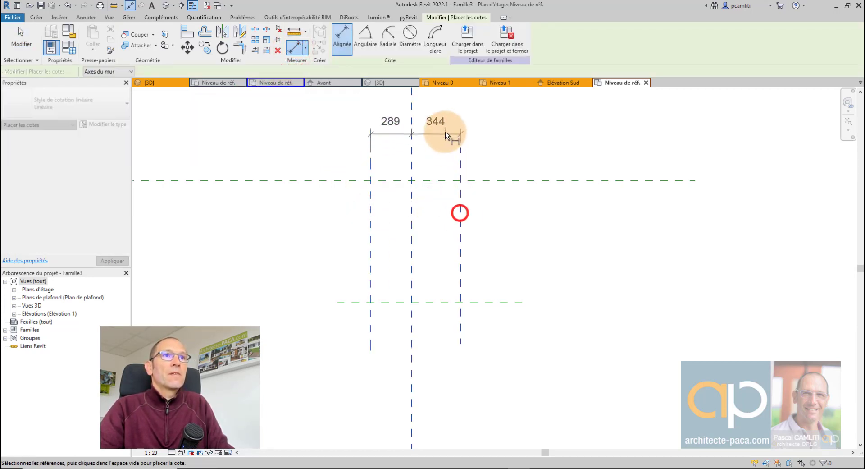
{"action": "left_click", "coordinate": [446, 131]}
{"action": "left_click", "coordinate": [408, 141]}
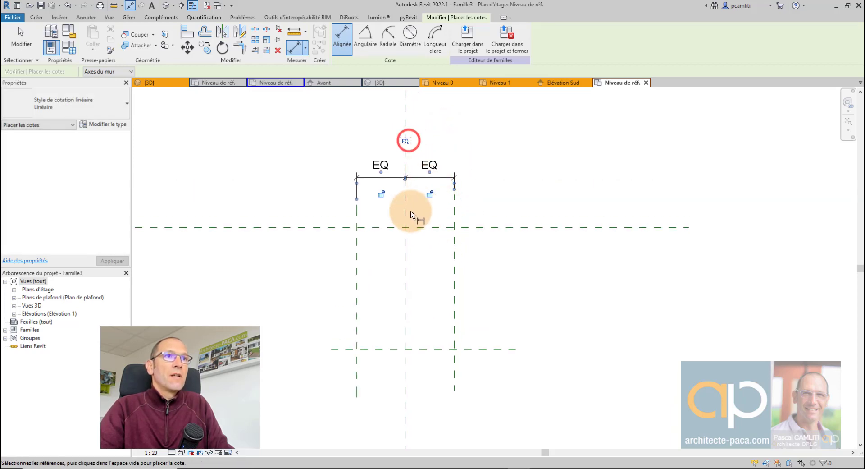
{"action": "key", "text": "Escape"}
{"action": "key", "text": "Escape"}
Set the right vertical reference plane's distance from the centre plane to 110 mm.
{"action": "left_click", "coordinate": [455, 263]}
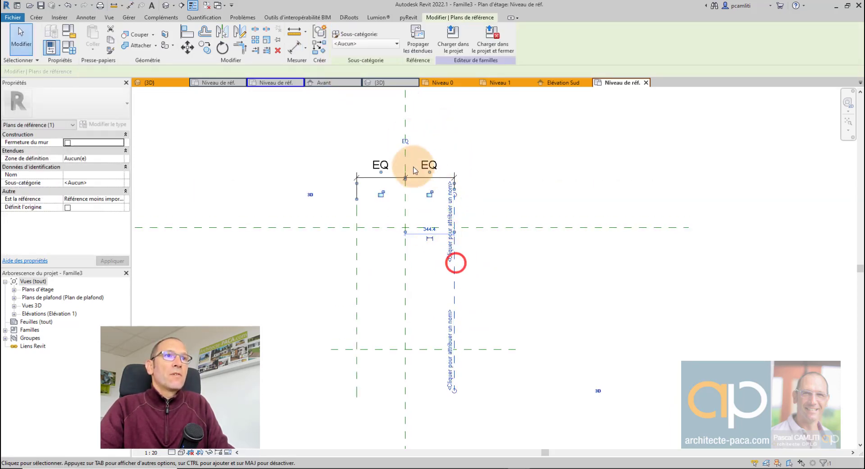
{"action": "scroll", "coordinate": [432, 236], "scroll_direction": "up", "scroll_amount": 3}
{"action": "left_click", "coordinate": [431, 223]}
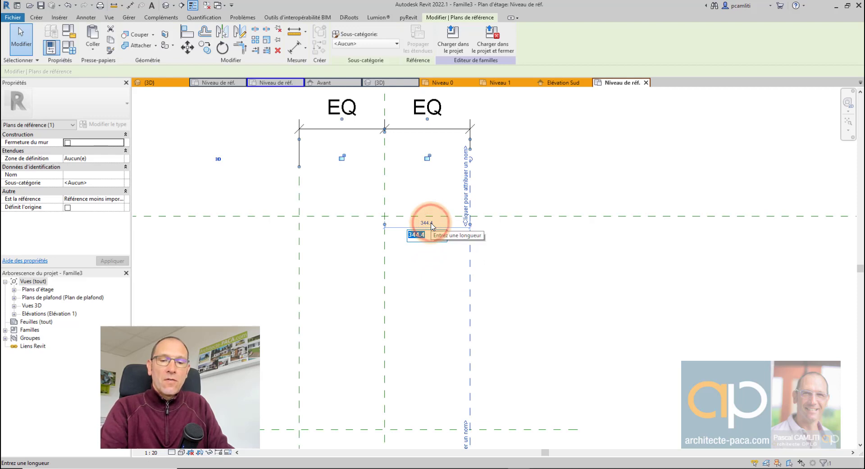
{"action": "type", "text": "110"}
{"action": "key", "text": "Return"}
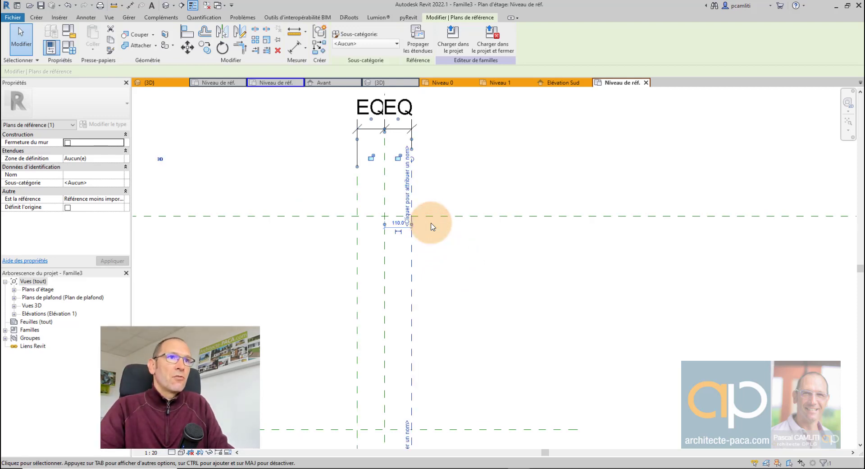
Set the lower horizontal reference plane's distance from the front/back centre plane to 500 mm.
{"action": "middle_click_drag", "start_coordinate": [468, 312], "coordinate": [480, 218]}
{"action": "scroll", "coordinate": [457, 316], "scroll_direction": "up", "scroll_amount": 2}
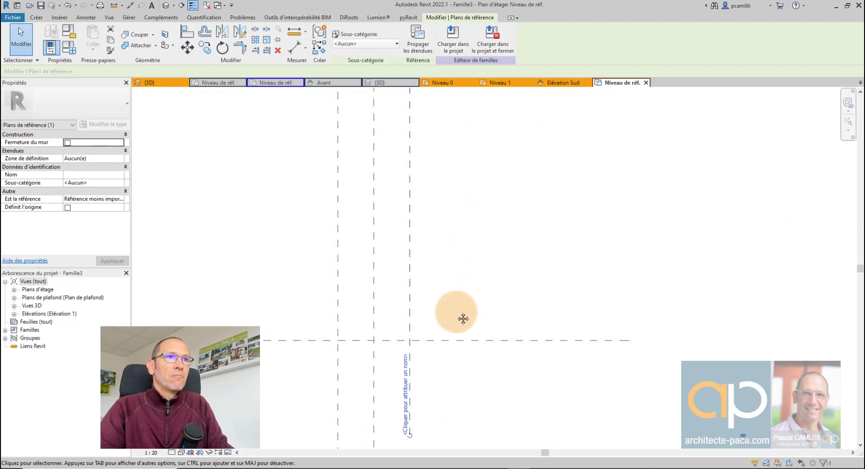
{"action": "scroll", "coordinate": [463, 318], "scroll_direction": "down", "scroll_amount": 2}
{"action": "left_click", "coordinate": [467, 346]}
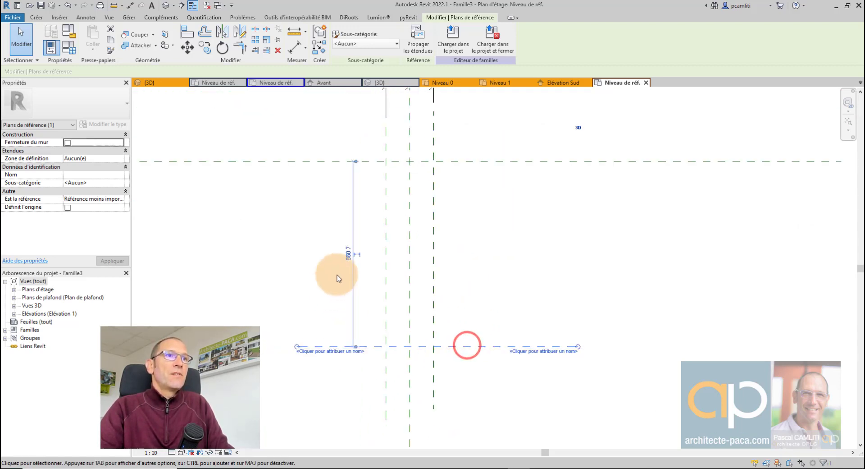
{"action": "left_click", "coordinate": [347, 255]}
{"action": "type", "text": "500"}
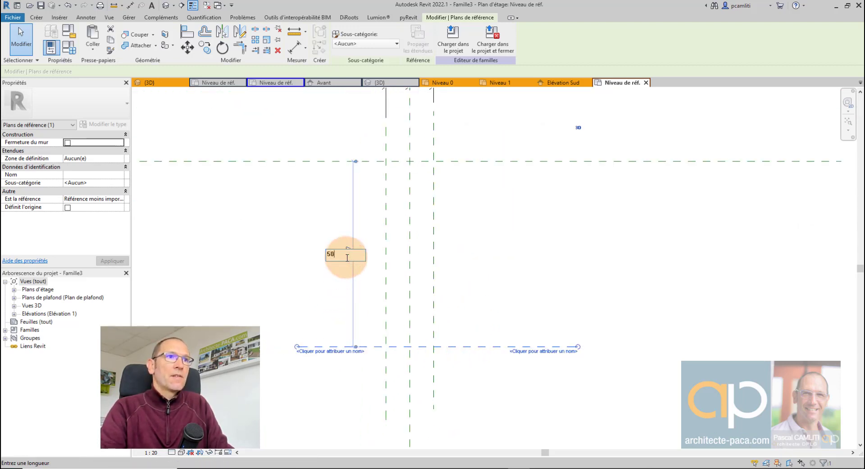
{"action": "key", "text": "Return"}
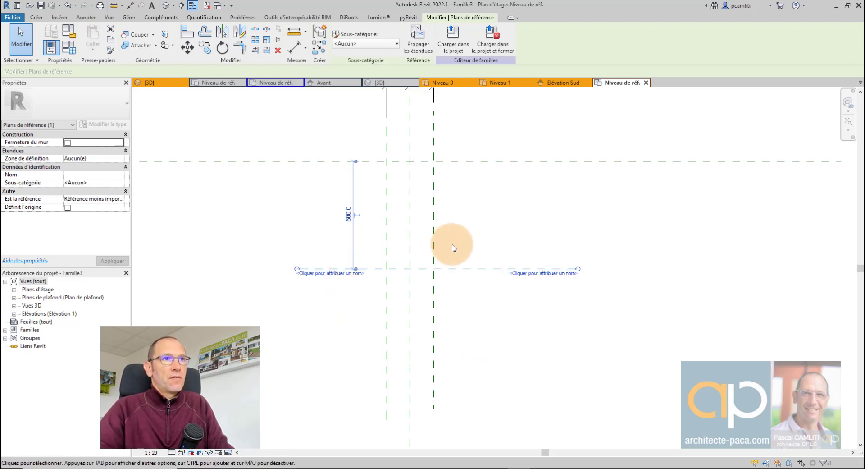
Name the lower horizontal reference plane "base avant tuile".
{"action": "left_click", "coordinate": [532, 273]}
{"action": "type", "text": "base avant"}
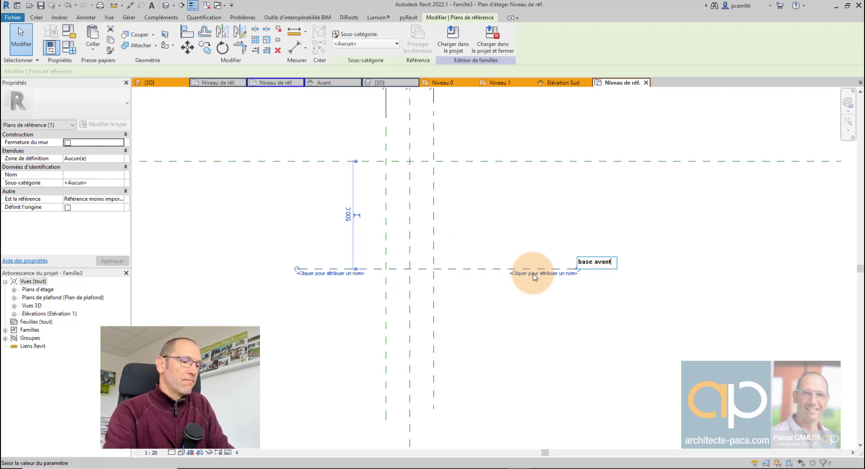
{"action": "type", "text": " tuilt"}
{"action": "key", "text": "Return"}
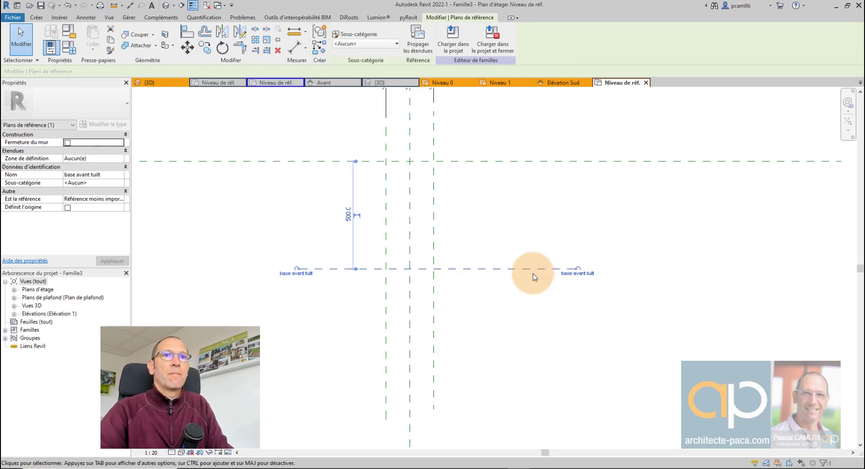
{"action": "scroll", "coordinate": [315, 277], "scroll_direction": "up", "scroll_amount": 2}
{"action": "left_click", "coordinate": [298, 272]}
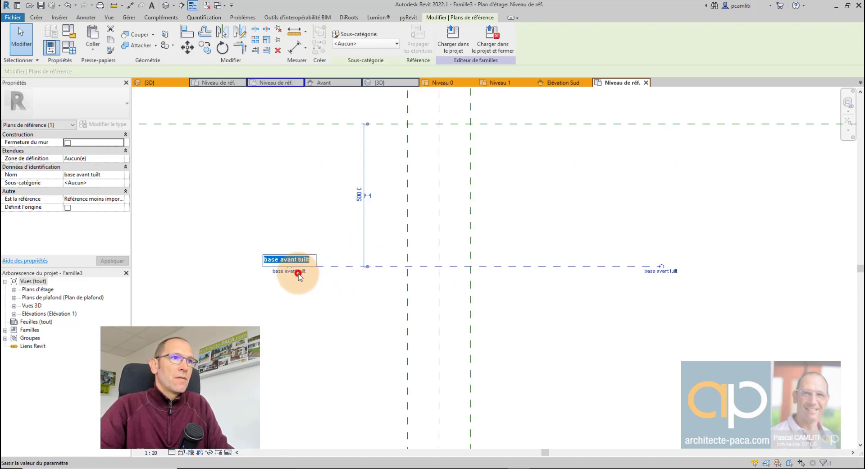
{"action": "left_click", "coordinate": [311, 259]}
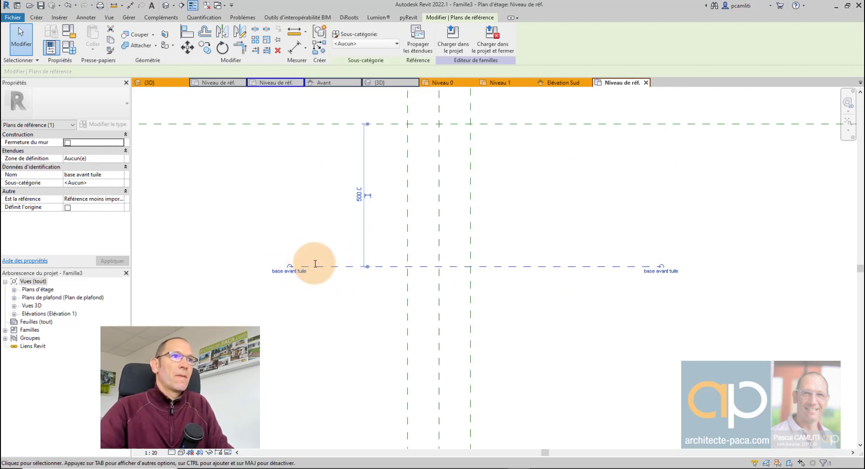
Start a Blend (Raccordement) with its work plane set to reference plane "base avant tuile" and open the front elevation (Avant).
{"action": "left_click", "coordinate": [621, 228]}
{"action": "scroll", "coordinate": [585, 262], "scroll_direction": "down", "scroll_amount": 2}
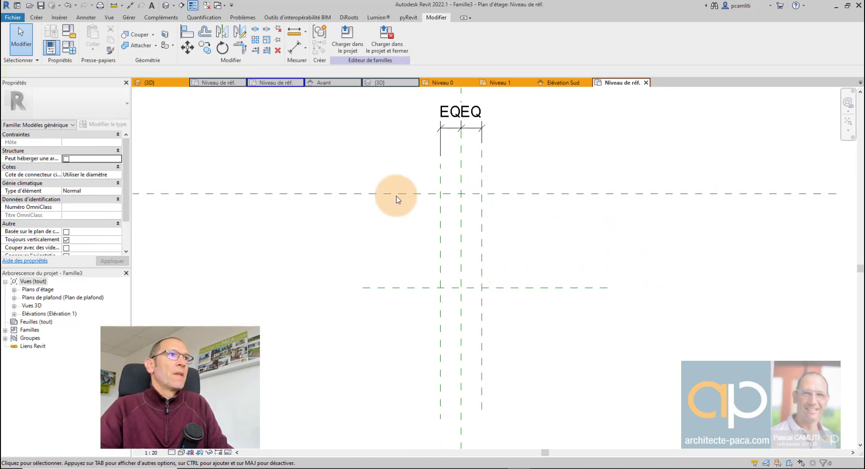
{"action": "left_click", "coordinate": [35, 18]}
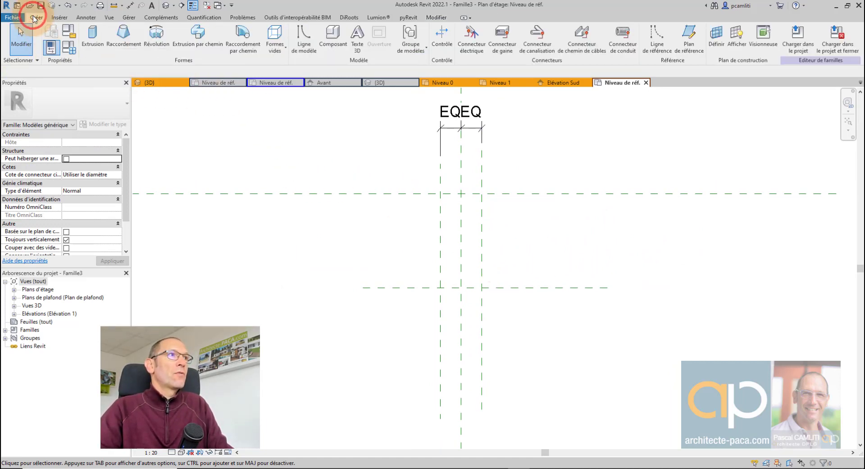
{"action": "left_click", "coordinate": [140, 41]}
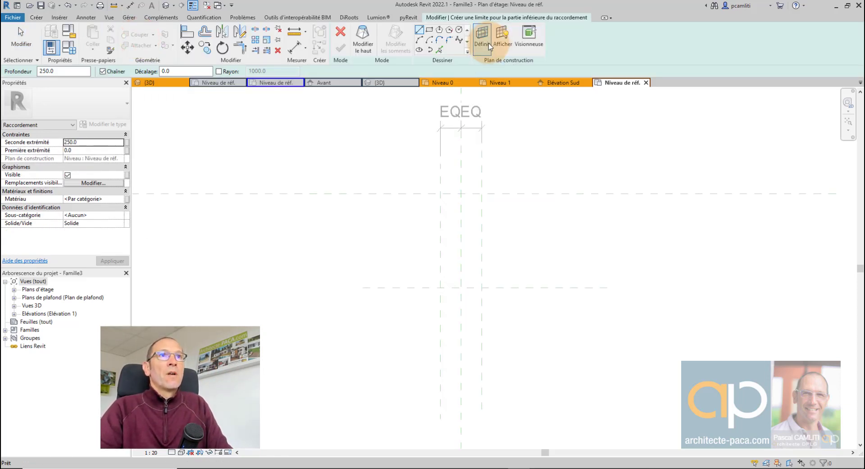
{"action": "left_click", "coordinate": [489, 43]}
{"action": "left_click", "coordinate": [458, 238]}
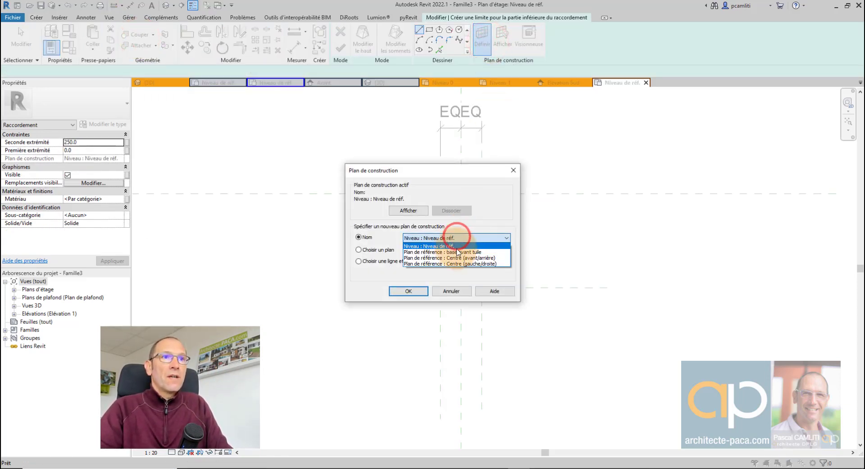
{"action": "left_click", "coordinate": [457, 252]}
{"action": "left_click", "coordinate": [408, 291]}
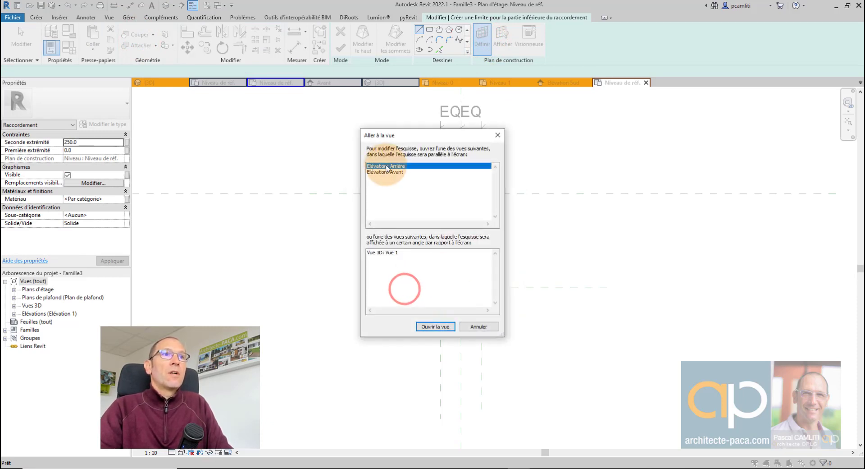
{"action": "left_click", "coordinate": [433, 326]}
Draw a start-end-radius arc of about 112.4 mm radius between the two outer vertical reference planes on the horizontal level line.
{"action": "scroll", "coordinate": [461, 373], "scroll_direction": "up", "scroll_amount": 5}
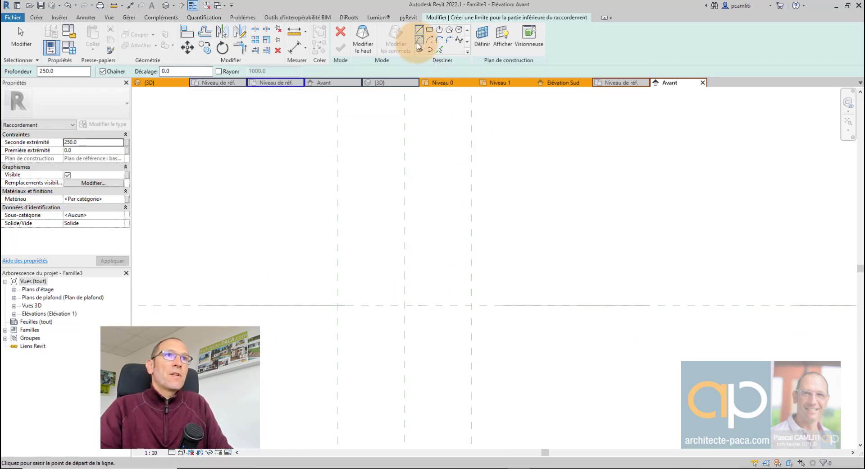
{"action": "left_click", "coordinate": [419, 41]}
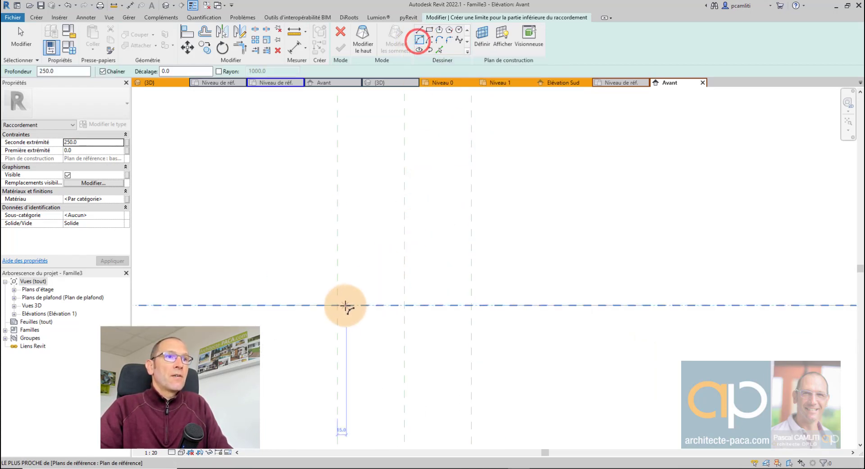
{"action": "left_click", "coordinate": [338, 305]}
{"action": "left_click", "coordinate": [472, 305]}
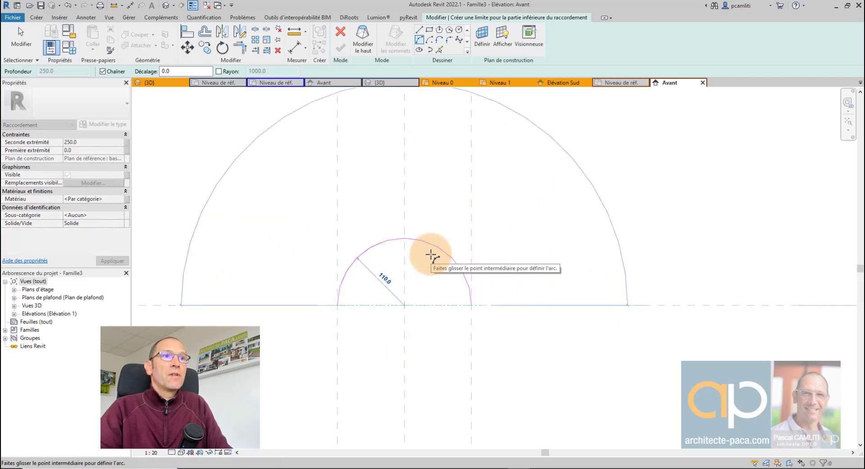
{"action": "scroll", "coordinate": [397, 238], "scroll_direction": "up", "scroll_amount": 3}
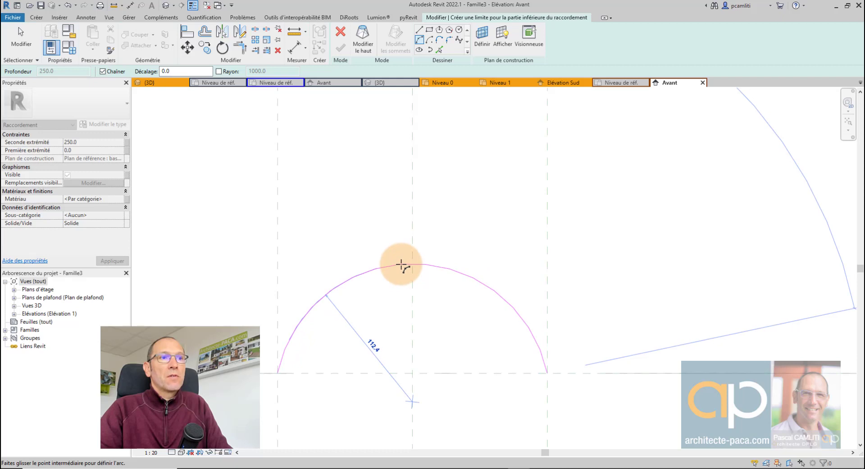
{"action": "left_click", "coordinate": [401, 265]}
{"action": "key", "text": "Escape"}
{"action": "key", "text": "Escape"}
Try to set the arc's radius to 112 mm through its radius dimension and undo the change.
{"action": "left_click", "coordinate": [433, 266]}
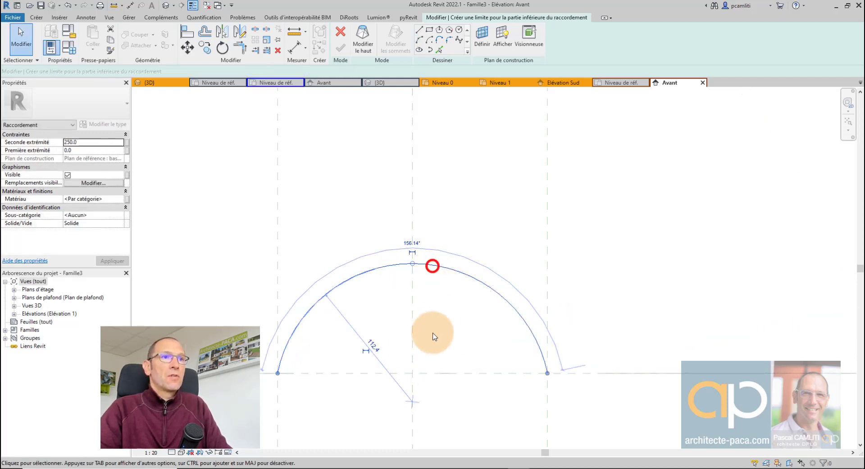
{"action": "left_click", "coordinate": [375, 346]}
{"action": "type", "text": "112"}
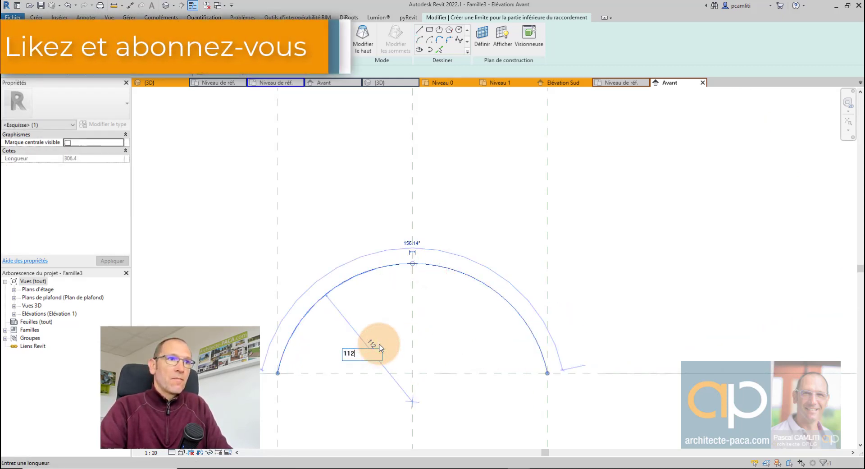
{"action": "key", "text": "Return"}
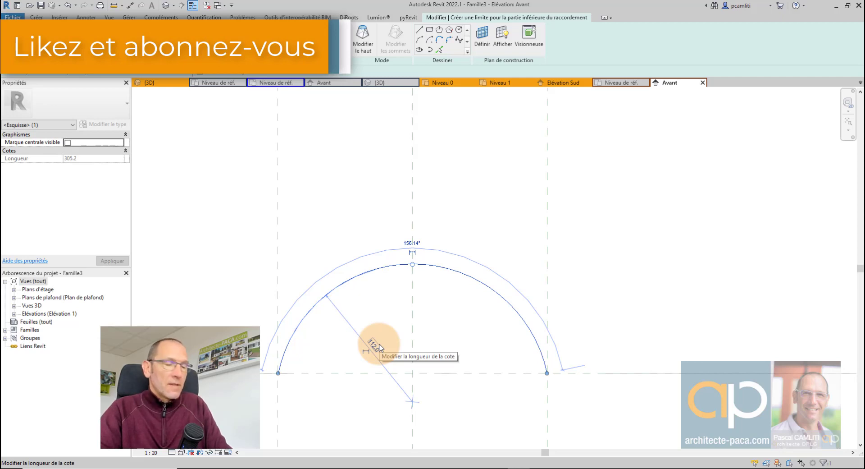
{"action": "key", "text": "ctrl+z"}
Adjust the arc's radius to 112 mm by moving its midpoint slightly downward.
{"action": "left_click", "coordinate": [427, 265]}
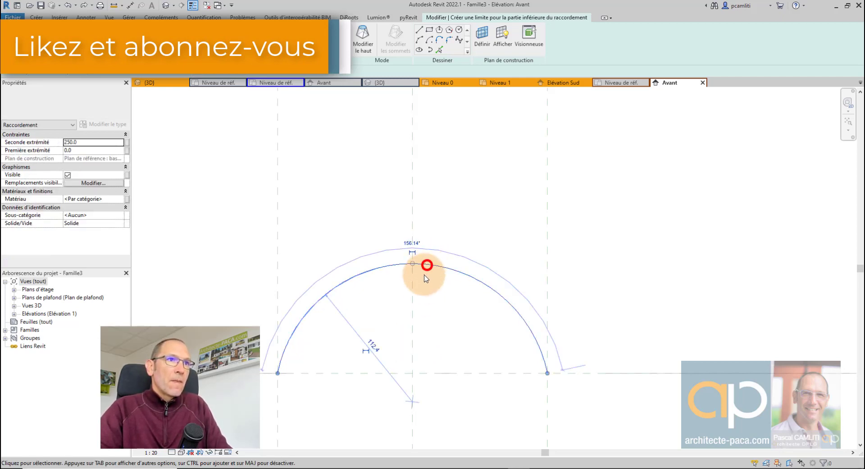
{"action": "middle_click_drag", "start_coordinate": [424, 276], "coordinate": [423, 212]}
{"action": "scroll", "coordinate": [388, 270], "scroll_direction": "up", "scroll_amount": 3}
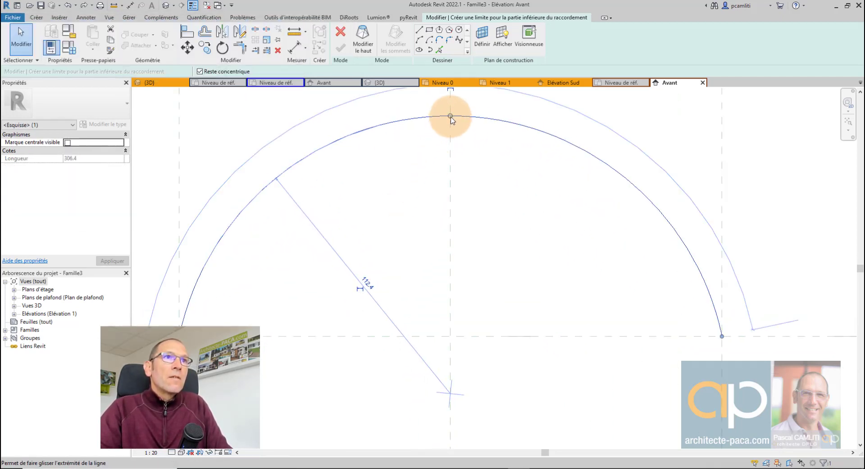
{"action": "left_click_drag", "start_coordinate": [450, 117], "coordinate": [448, 125]}
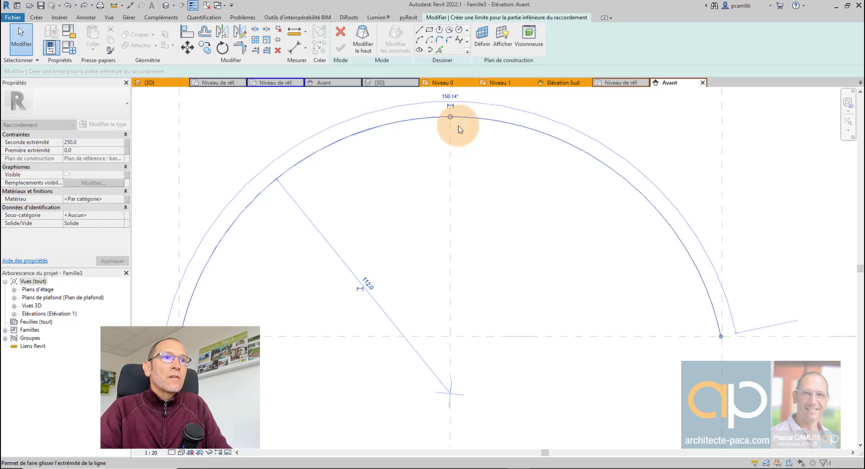
{"action": "left_click", "coordinate": [493, 188]}
Offset a copy of the arc 10 mm inward to give the tile its thickness.
{"action": "scroll", "coordinate": [434, 242], "scroll_direction": "down", "scroll_amount": 2}
{"action": "middle_click_drag", "start_coordinate": [427, 236], "coordinate": [439, 259]}
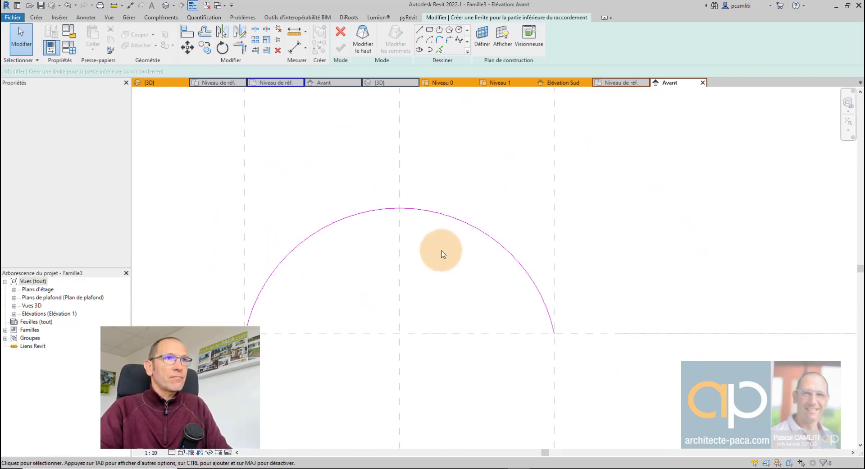
{"action": "left_click", "coordinate": [206, 30]}
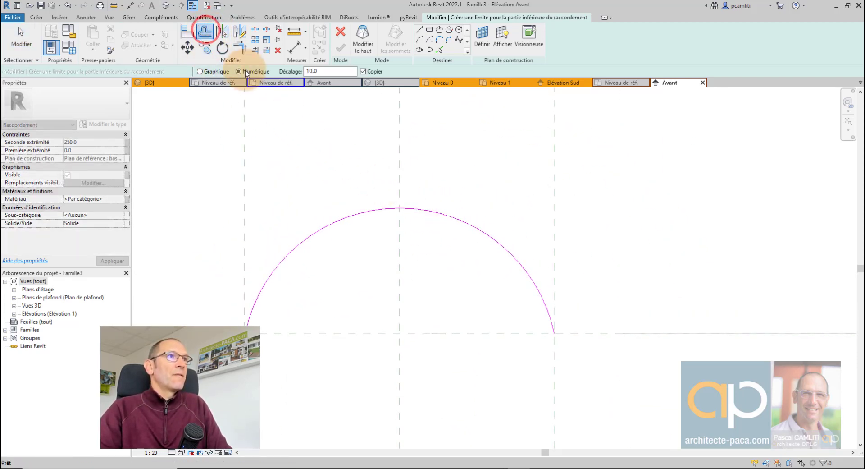
{"action": "left_click", "coordinate": [438, 217]}
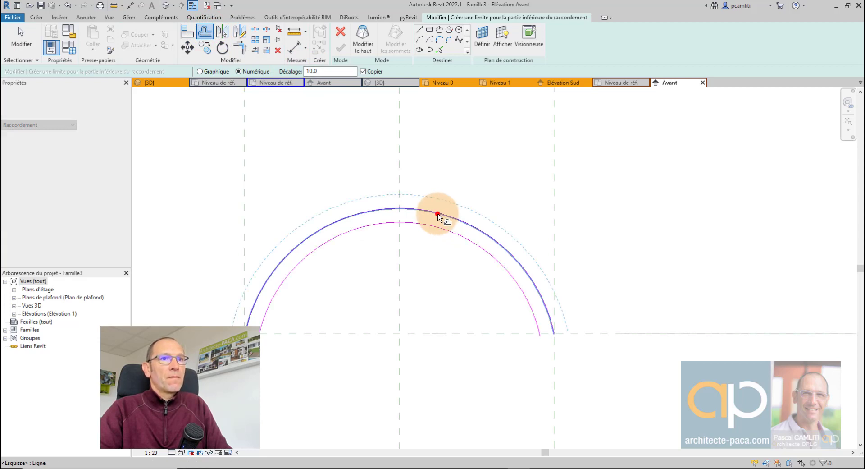
Join the outer and inner arcs with a short straight line at each end along the horizontal level line.
{"action": "left_click", "coordinate": [419, 31]}
{"action": "scroll", "coordinate": [554, 333], "scroll_direction": "up", "scroll_amount": 3}
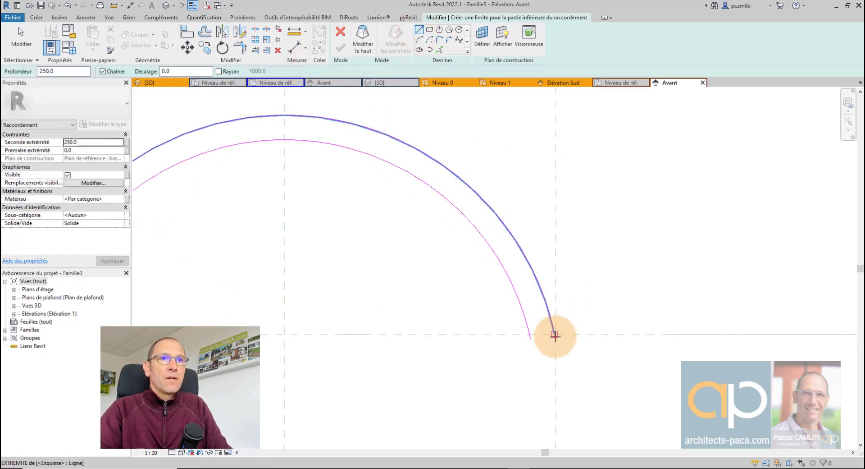
{"action": "left_click", "coordinate": [555, 335]}
{"action": "left_click", "coordinate": [530, 337]}
{"action": "scroll", "coordinate": [527, 333], "scroll_direction": "down", "scroll_amount": 3}
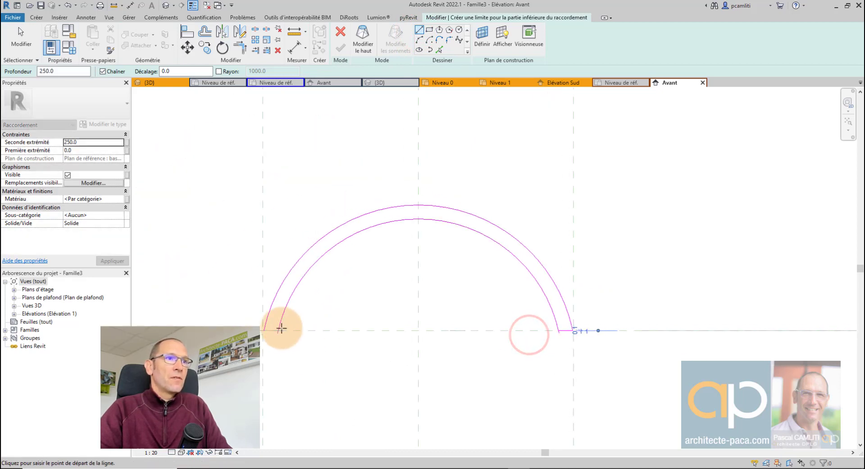
{"action": "scroll", "coordinate": [281, 328], "scroll_direction": "up", "scroll_amount": 2}
{"action": "left_click", "coordinate": [247, 324]}
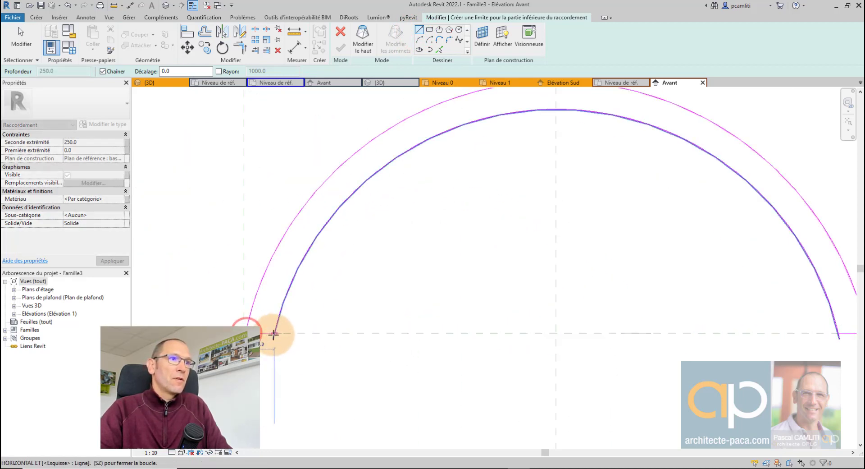
{"action": "scroll", "coordinate": [273, 333], "scroll_direction": "up", "scroll_amount": 2}
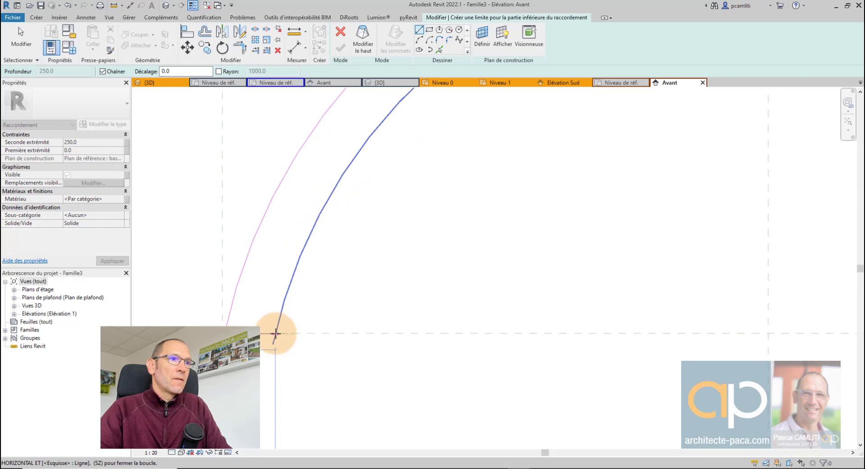
{"action": "left_click", "coordinate": [275, 333]}
{"action": "key", "text": "Escape"}
{"action": "key", "text": "Escape"}
Trim both overhanging ends of the inner arc to the short closing lines to complete the base profile.
{"action": "left_click", "coordinate": [241, 51]}
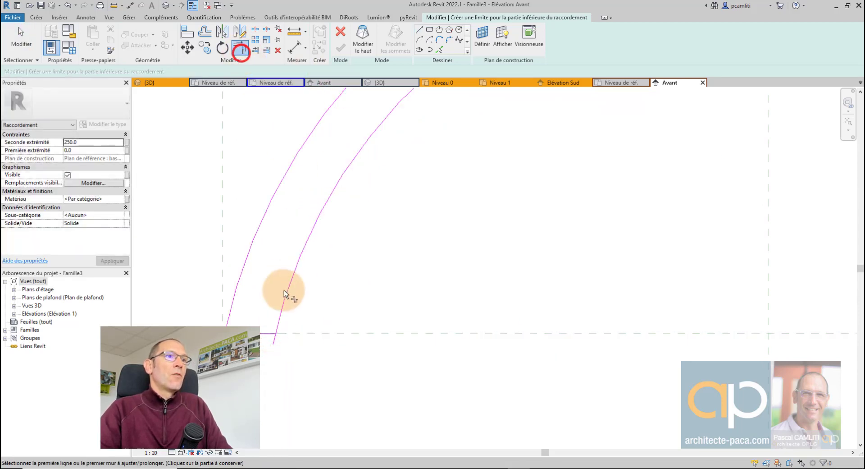
{"action": "left_click", "coordinate": [283, 304]}
{"action": "scroll", "coordinate": [290, 338], "scroll_direction": "down", "scroll_amount": 2}
{"action": "middle_click_drag", "start_coordinate": [423, 349], "coordinate": [267, 334]}
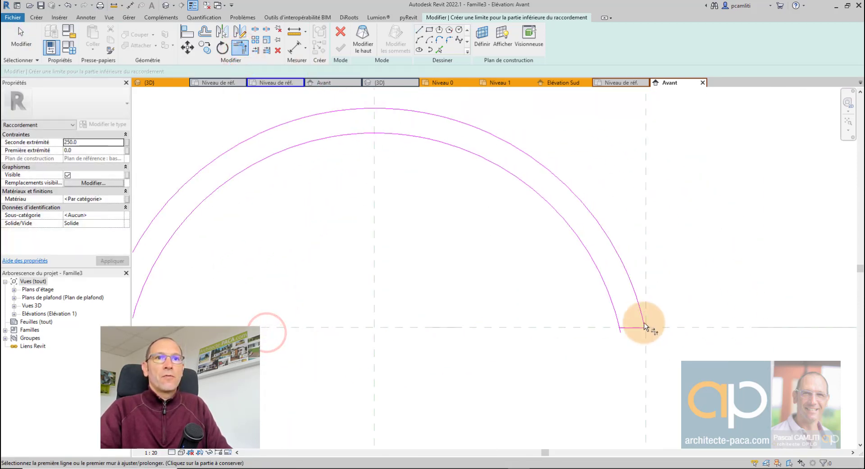
{"action": "left_click", "coordinate": [615, 319]}
{"action": "left_click", "coordinate": [628, 327]}
{"action": "scroll", "coordinate": [565, 290], "scroll_direction": "down", "scroll_amount": 4}
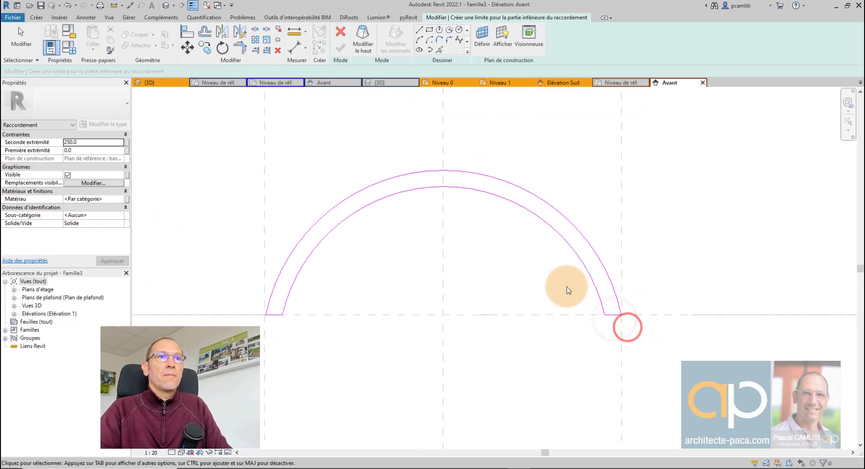
{"action": "key", "text": "Escape"}
Switch to the blend's top profile and set its work plane to reference plane "Centre (avant/arrière)".
{"action": "left_click", "coordinate": [361, 43]}
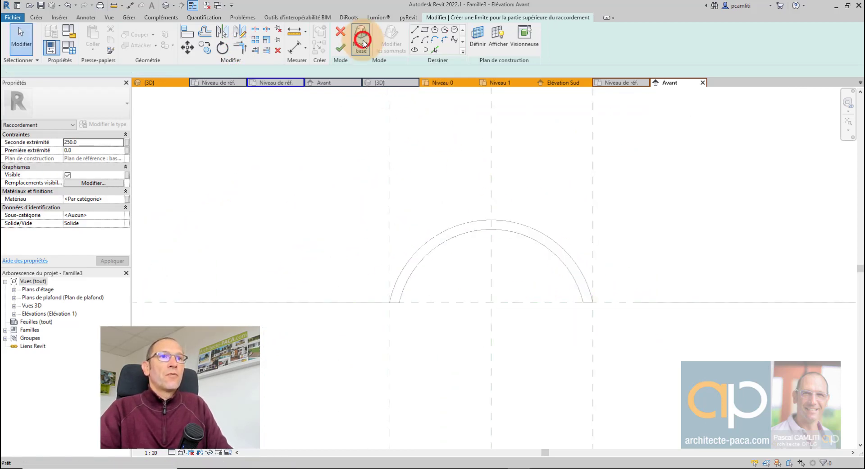
{"action": "left_click", "coordinate": [478, 35]}
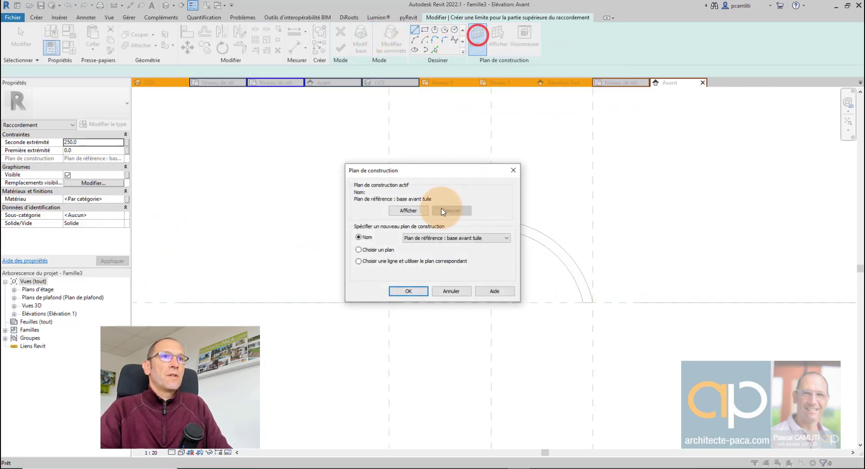
{"action": "left_click", "coordinate": [443, 238]}
{"action": "left_click", "coordinate": [461, 252]}
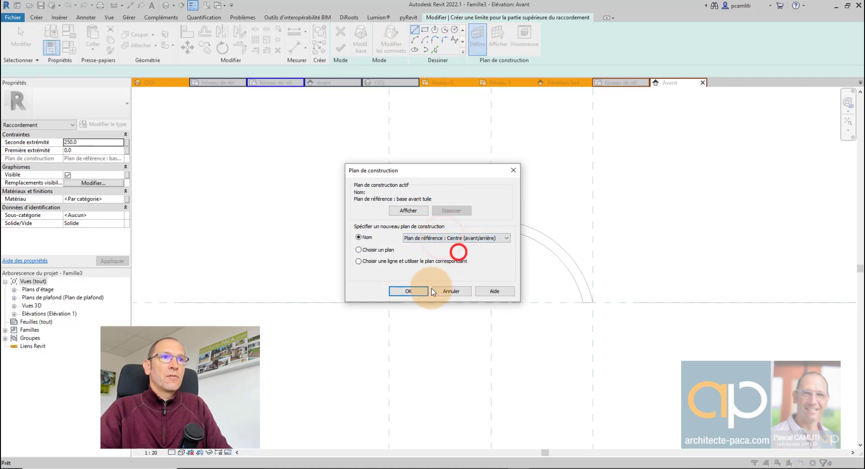
{"action": "left_click", "coordinate": [416, 291]}
Draw the top profile's outer arc over the base profile's inner arc, using its two ends and its crown.
{"action": "middle_click_drag", "start_coordinate": [427, 275], "coordinate": [307, 267]}
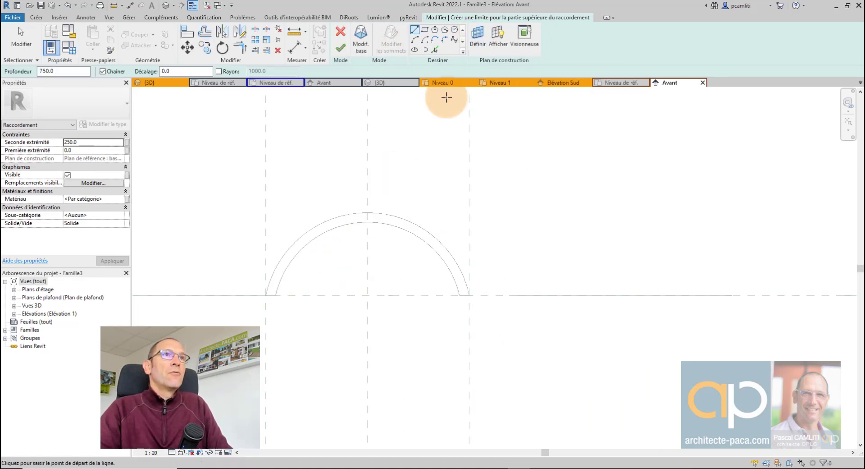
{"action": "left_click", "coordinate": [415, 40]}
{"action": "scroll", "coordinate": [319, 280], "scroll_direction": "up", "scroll_amount": 2}
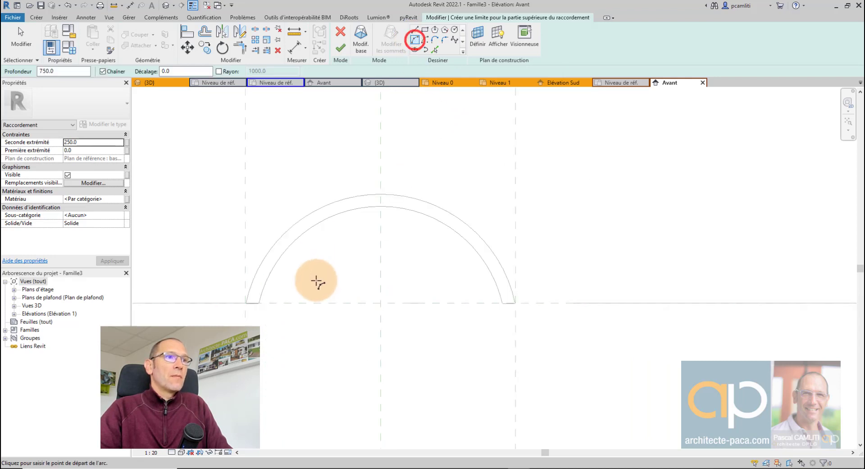
{"action": "left_click", "coordinate": [241, 310]}
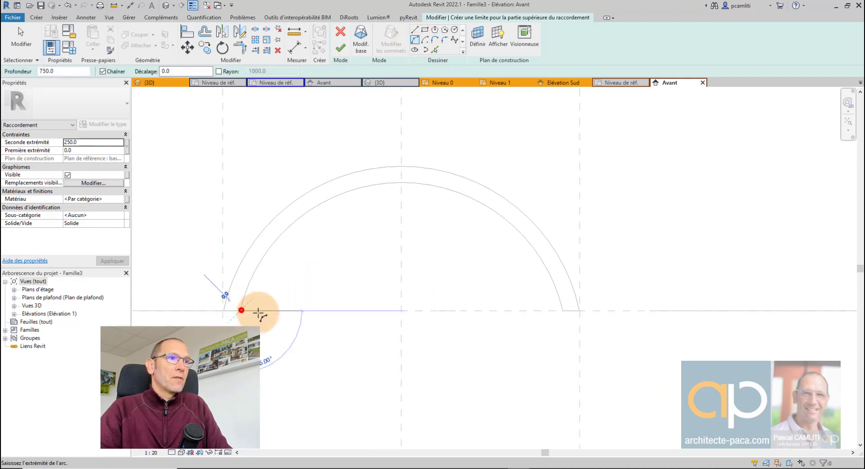
{"action": "left_click", "coordinate": [563, 310]}
{"action": "left_click", "coordinate": [413, 185]}
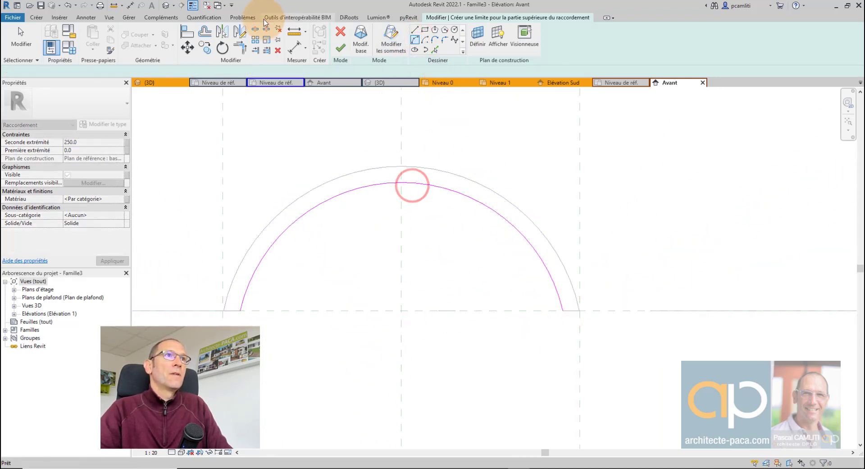
{"action": "key", "text": "Escape"}
{"action": "key", "text": "Escape"}
Offset a copy of the top profile's arc 10 mm inward and join both arc ends with short horizontal lines.
{"action": "left_click", "coordinate": [204, 33]}
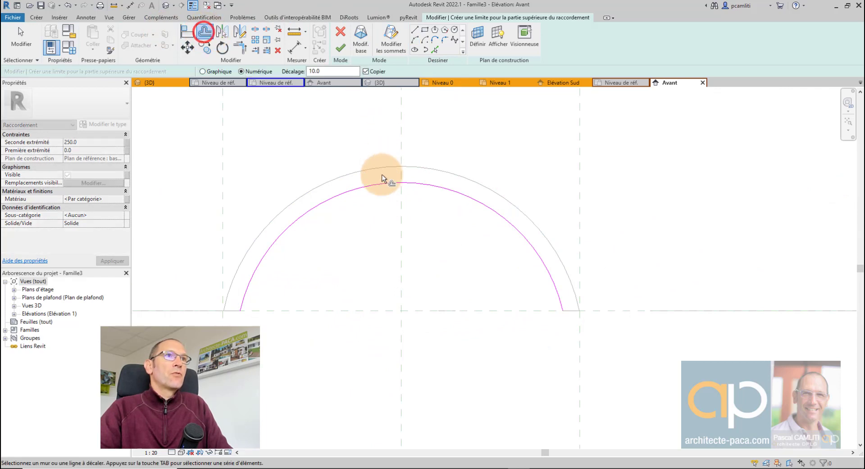
{"action": "left_click", "coordinate": [382, 185]}
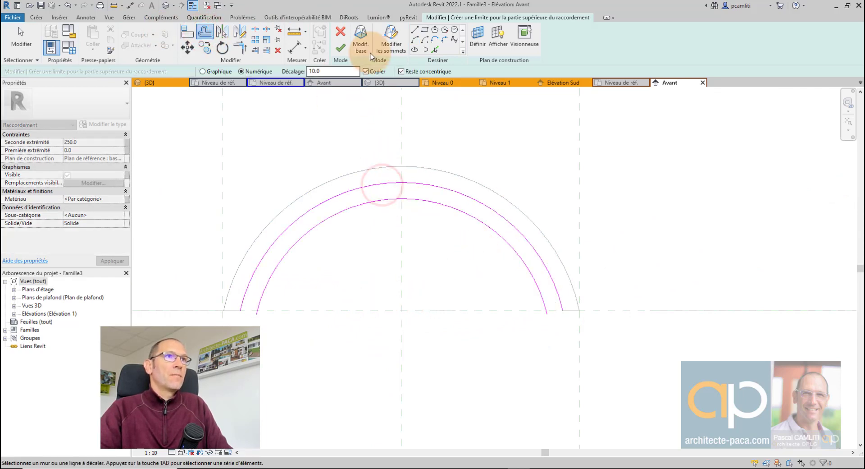
{"action": "left_click", "coordinate": [415, 30]}
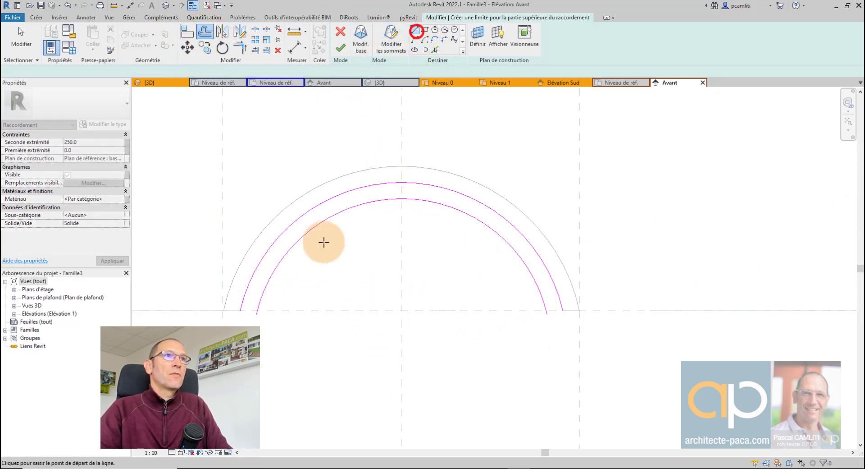
{"action": "left_click", "coordinate": [240, 310]}
{"action": "left_click", "coordinate": [256, 311]}
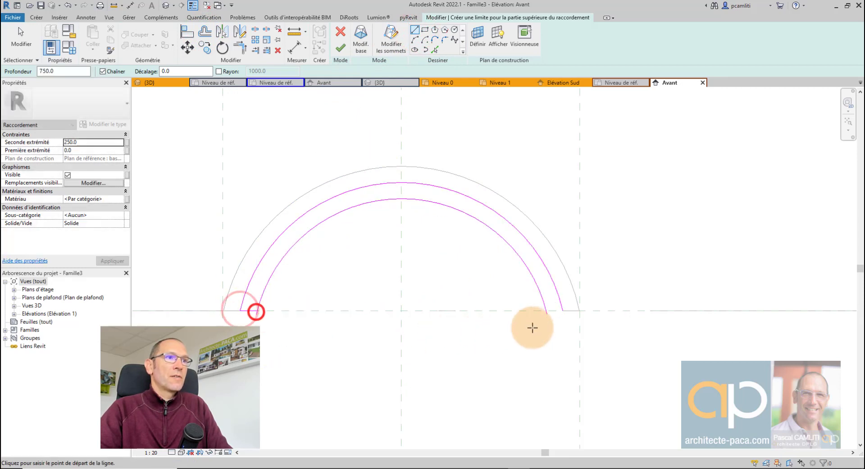
{"action": "left_click", "coordinate": [560, 311]}
{"action": "left_click", "coordinate": [546, 310]}
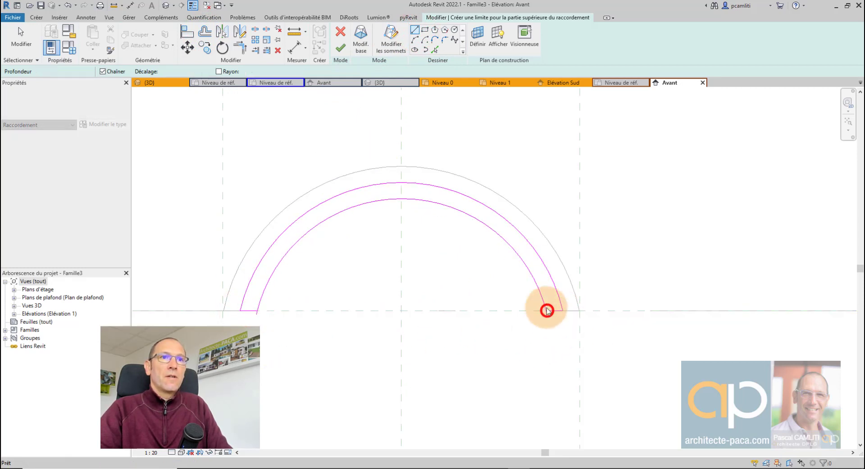
{"action": "key", "text": "Escape"}
{"action": "key", "text": "Escape"}
Trim both ends of the top profile's inner arc to the closing lines and finish the blend.
{"action": "left_click", "coordinate": [240, 47]}
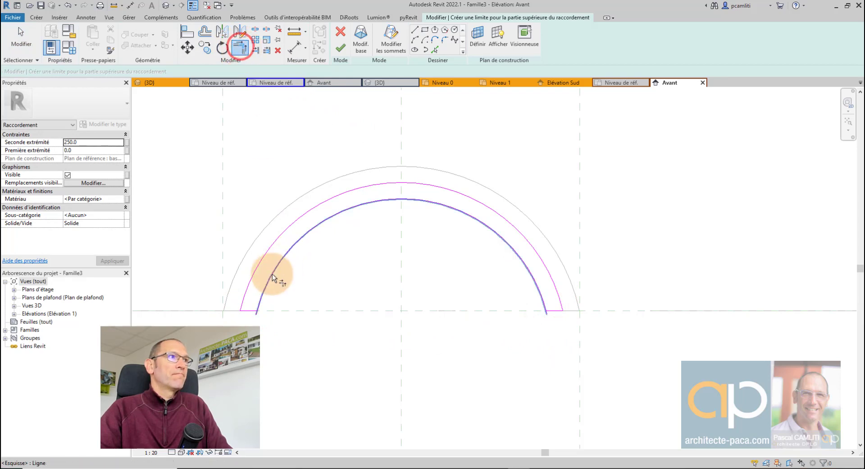
{"action": "scroll", "coordinate": [249, 304], "scroll_direction": "up", "scroll_amount": 2}
{"action": "left_click", "coordinate": [251, 311]}
{"action": "left_click", "coordinate": [262, 306]}
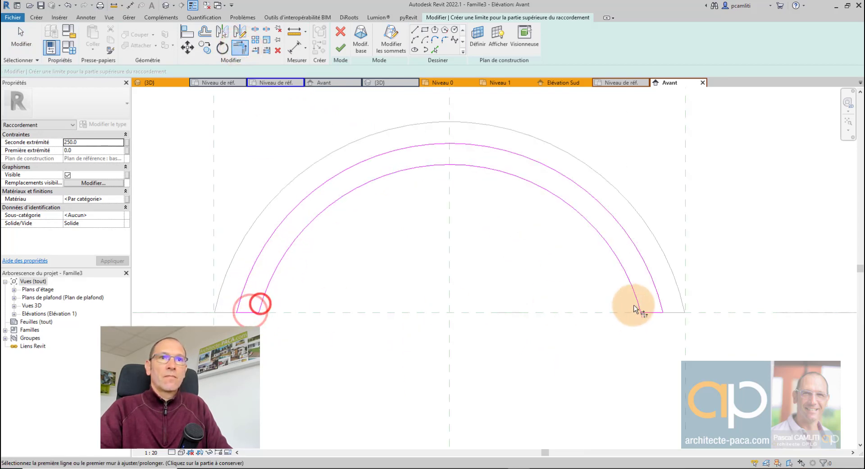
{"action": "left_click", "coordinate": [636, 302]}
{"action": "left_click", "coordinate": [649, 311]}
{"action": "left_click", "coordinate": [343, 51]}
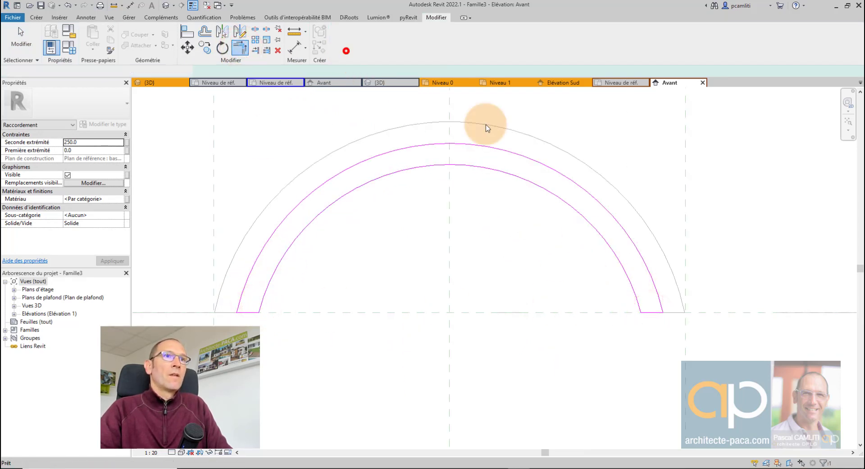
After viewing the tile in 3D, pull its rear end back to the front/back centre reference plane in the "Niveau de réf." plan.
{"action": "key", "text": "d"}
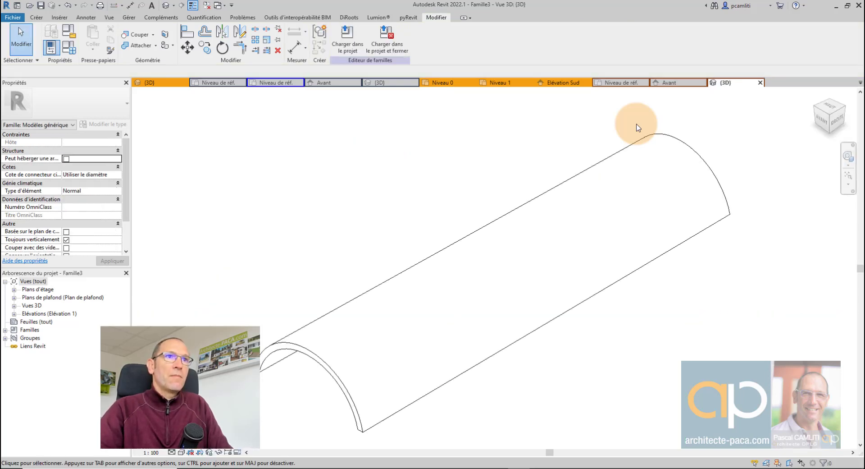
{"action": "scroll", "coordinate": [571, 261], "scroll_direction": "down", "scroll_amount": 1}
{"action": "middle_click_drag", "start_coordinate": [614, 265], "coordinate": [681, 221], "text": "shift"}
{"action": "double_click", "coordinate": [40, 291]}
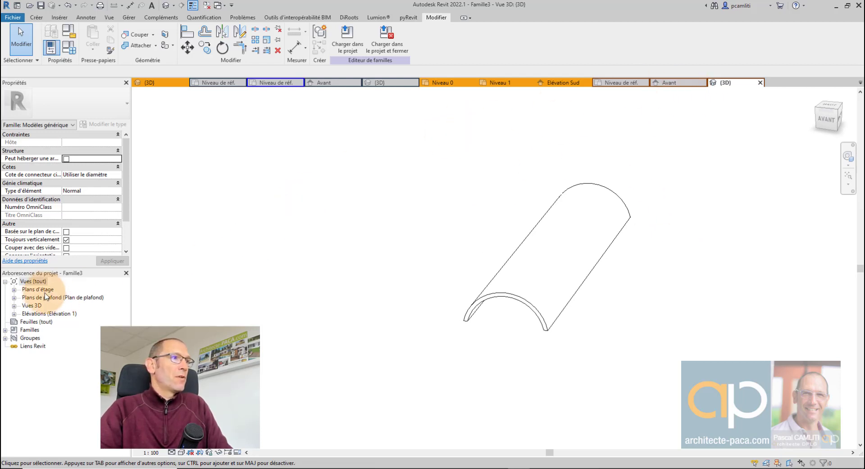
{"action": "double_click", "coordinate": [45, 297]}
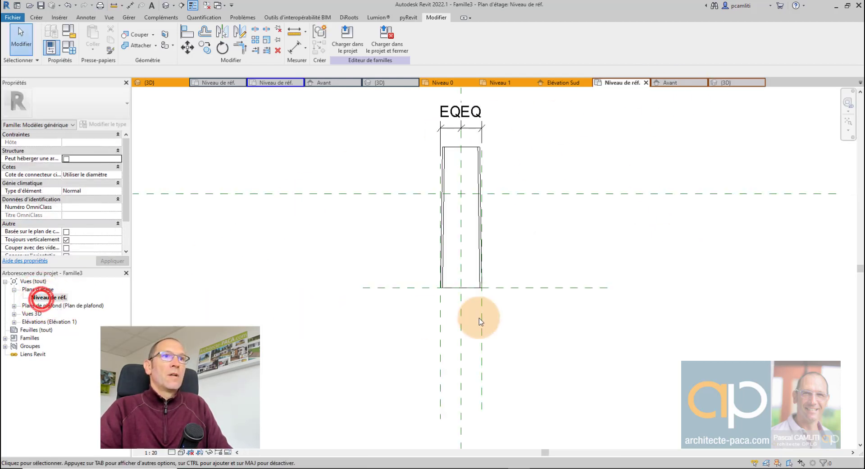
{"action": "scroll", "coordinate": [468, 153], "scroll_direction": "up", "scroll_amount": 3}
{"action": "scroll", "coordinate": [471, 157], "scroll_direction": "down", "scroll_amount": 3}
{"action": "scroll", "coordinate": [443, 264], "scroll_direction": "up", "scroll_amount": 4}
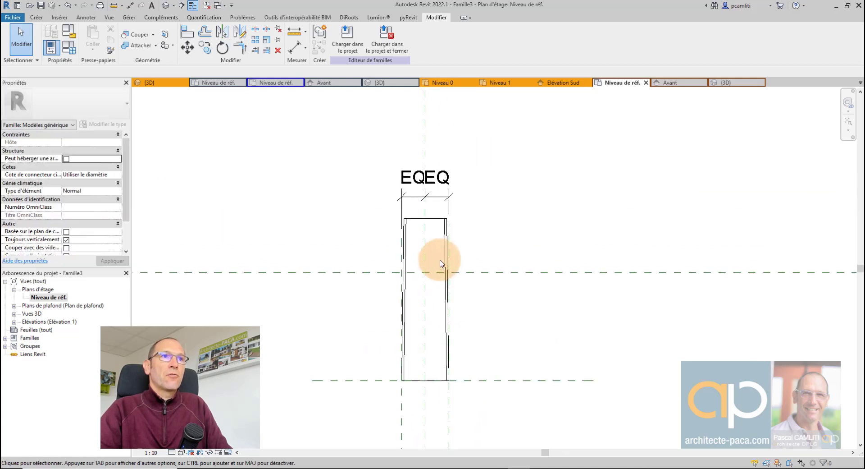
{"action": "left_click", "coordinate": [438, 206]}
{"action": "scroll", "coordinate": [438, 206], "scroll_direction": "up", "scroll_amount": 1}
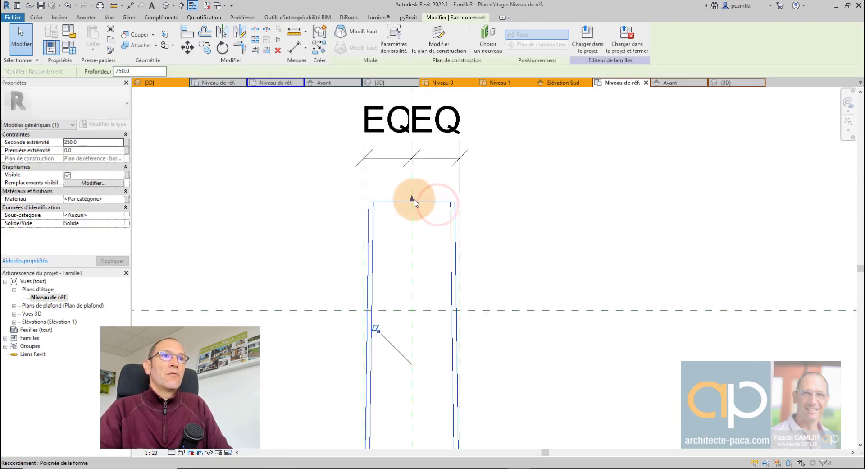
{"action": "left_click_drag", "start_coordinate": [412, 202], "coordinate": [411, 309]}
Snap the tile's front end to the "base avant tuile" reference plane and check that plane's alignment.
{"action": "scroll", "coordinate": [512, 293], "scroll_direction": "down", "scroll_amount": 3}
{"action": "middle_click_drag", "start_coordinate": [511, 295], "coordinate": [480, 175]}
{"action": "scroll", "coordinate": [449, 318], "scroll_direction": "up", "scroll_amount": 1}
{"action": "mouse_move", "coordinate": [426, 299]}
{"action": "left_mouse_down"}
{"action": "mouse_move", "coordinate": [427, 277]}
{"action": "mouse_move", "coordinate": [428, 297]}
{"action": "left_mouse_up"}
{"action": "left_click", "coordinate": [448, 311]}
{"action": "left_click", "coordinate": [513, 296]}
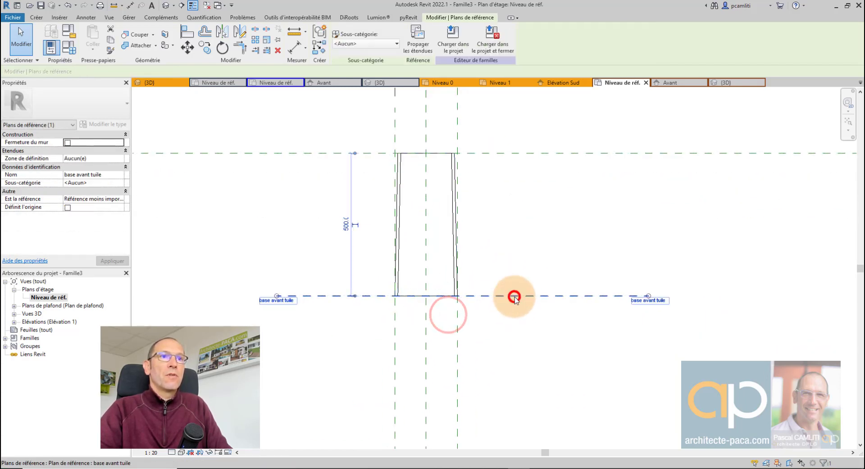
{"action": "left_click", "coordinate": [599, 253]}
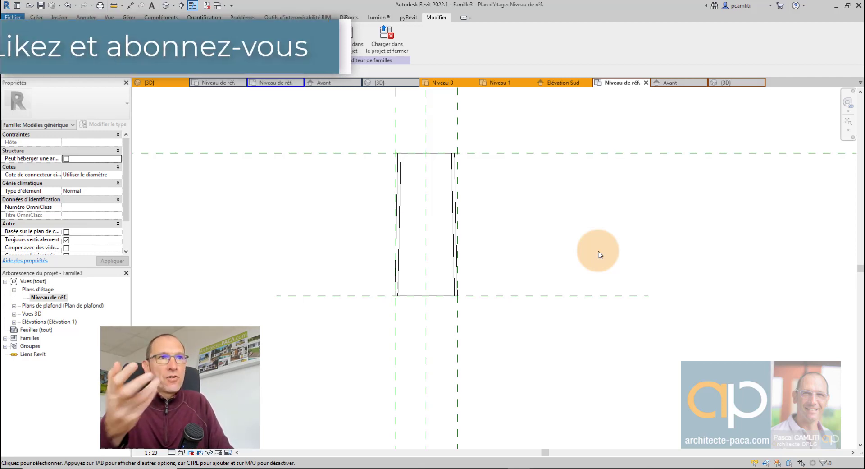
{"action": "left_click", "coordinate": [13, 18]}
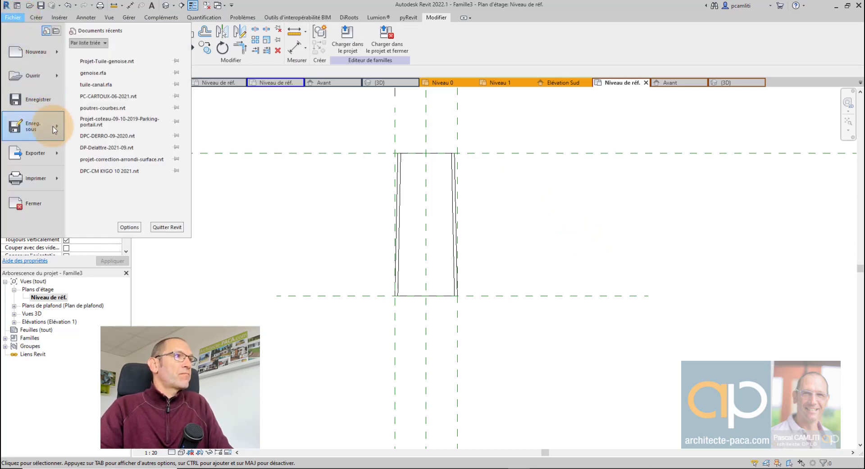
{"action": "mouse_move", "coordinate": [53, 130]}
{"action": "left_click", "coordinate": [116, 125]}
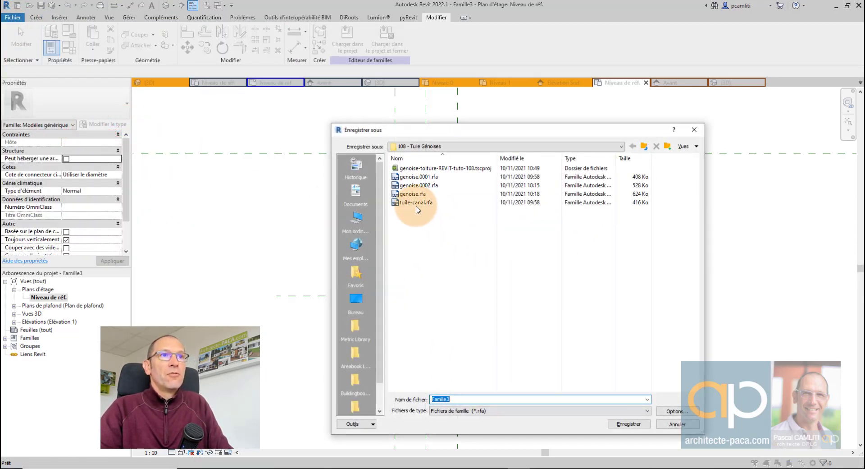
{"action": "left_click", "coordinate": [689, 425]}
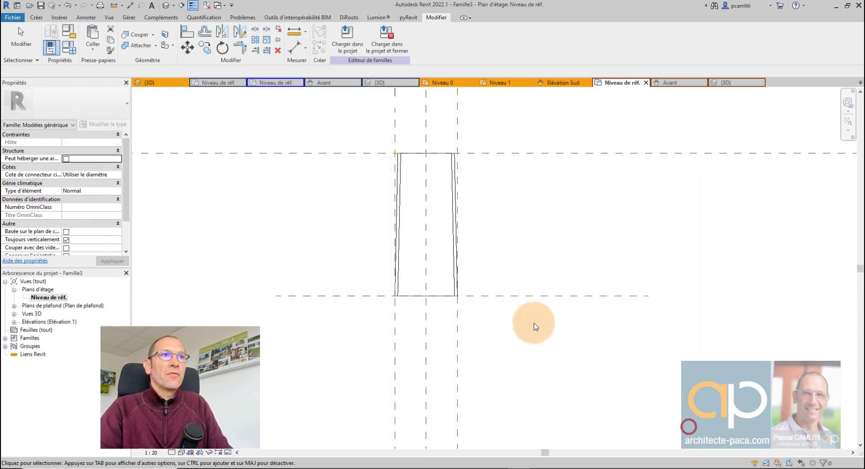
Associate the tile's material with a new instance family parameter "Matériau tuile" grouped under "Matériaux et finitions".
{"action": "left_click", "coordinate": [510, 286]}
{"action": "left_click", "coordinate": [453, 257]}
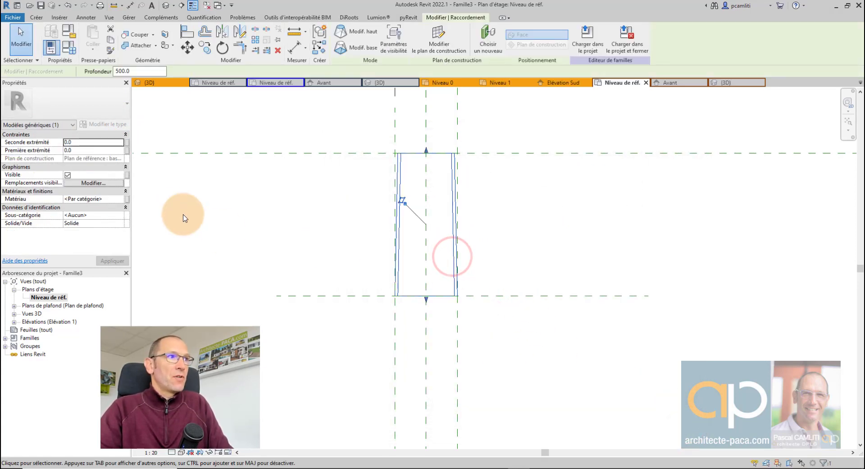
{"action": "left_click", "coordinate": [126, 200]}
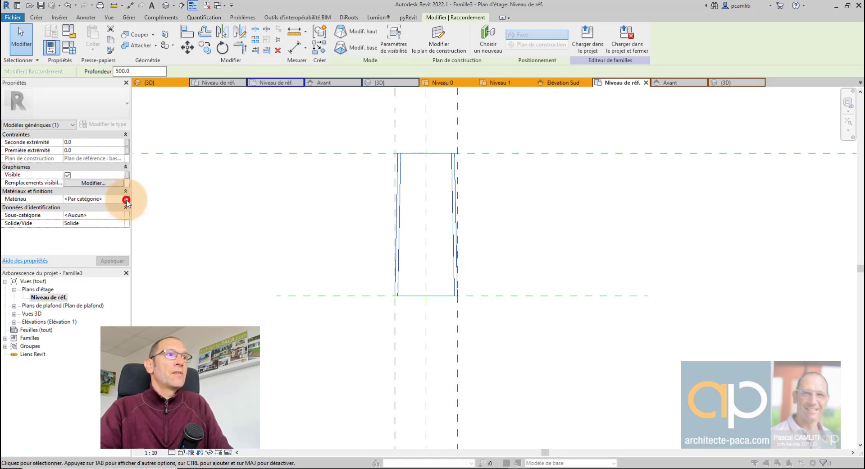
{"action": "left_click", "coordinate": [390, 292]}
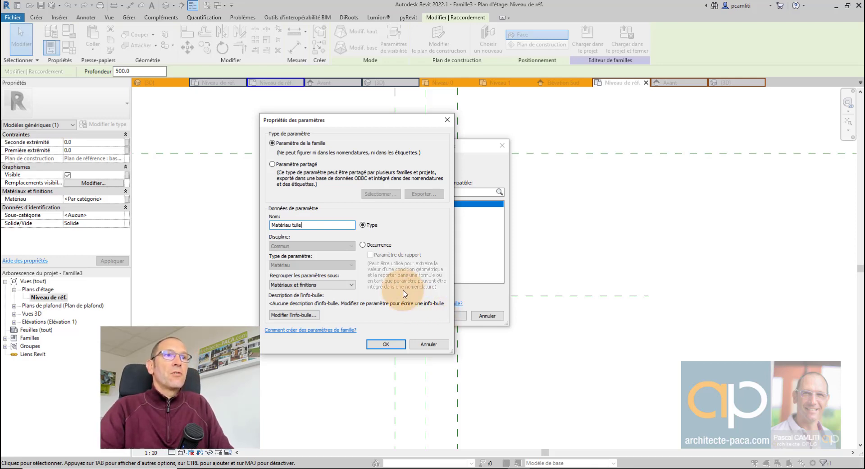
{"action": "left_click", "coordinate": [363, 244]}
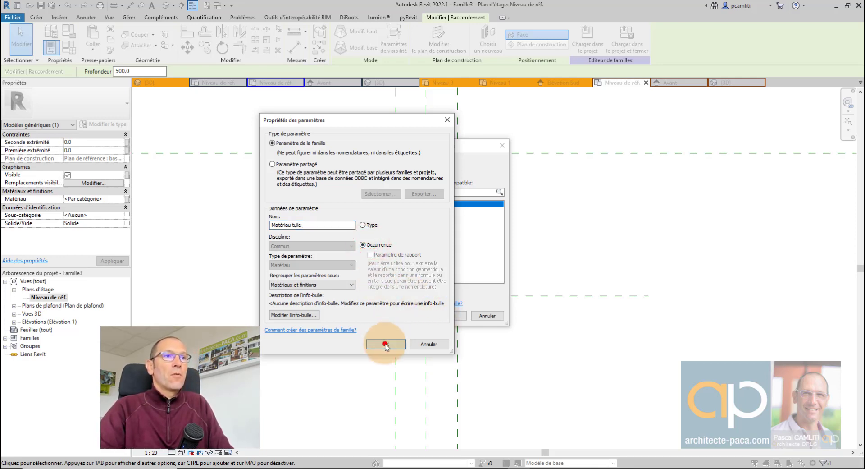
{"action": "left_click", "coordinate": [386, 344]}
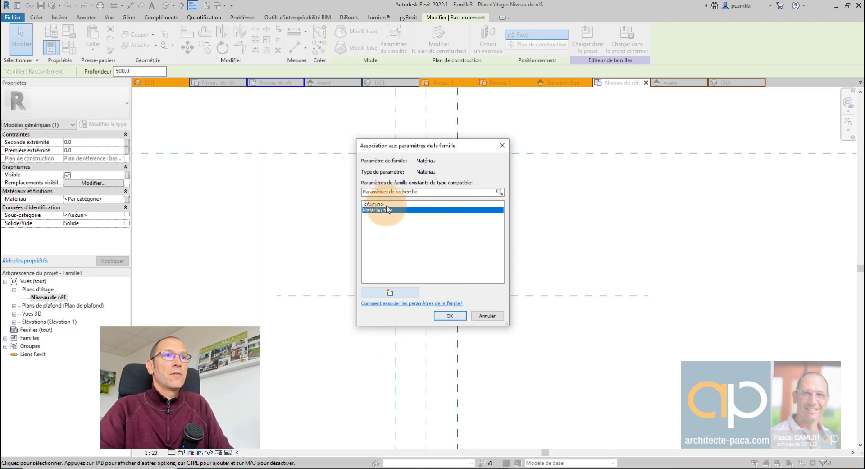
{"action": "left_click", "coordinate": [126, 199]}
{"action": "left_click", "coordinate": [448, 317]}
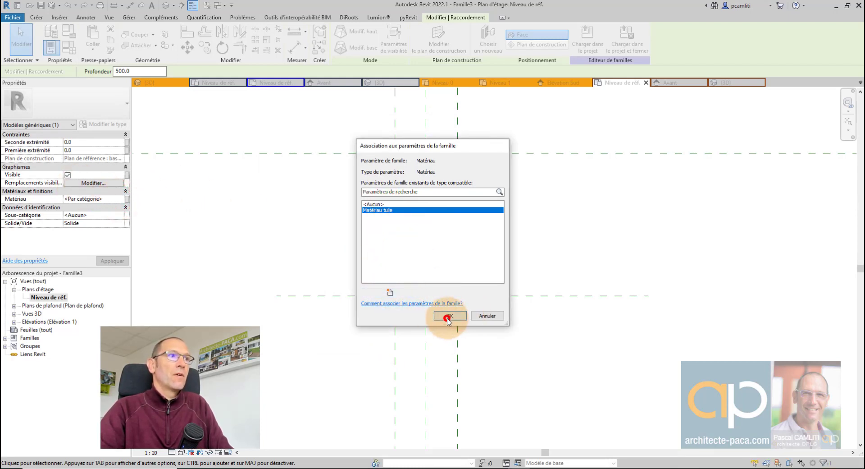
Change the "Matériau tuile" family parameter to a type parameter.
{"action": "left_click", "coordinate": [69, 47]}
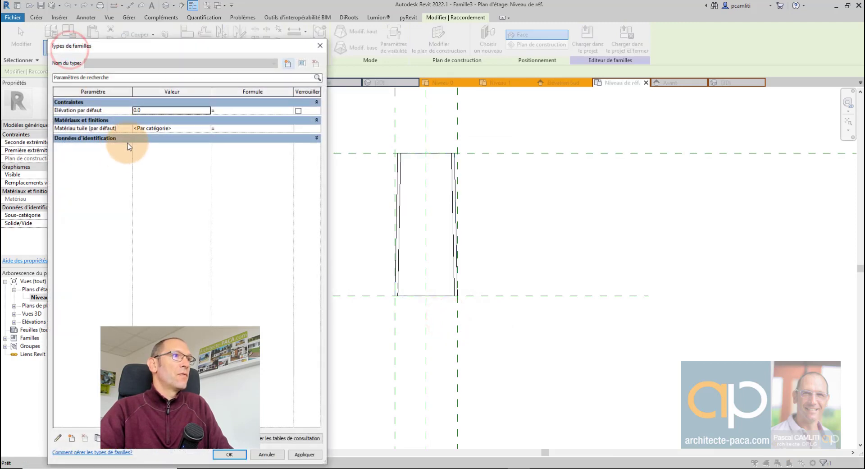
{"action": "left_click", "coordinate": [110, 129]}
{"action": "left_click", "coordinate": [57, 437]}
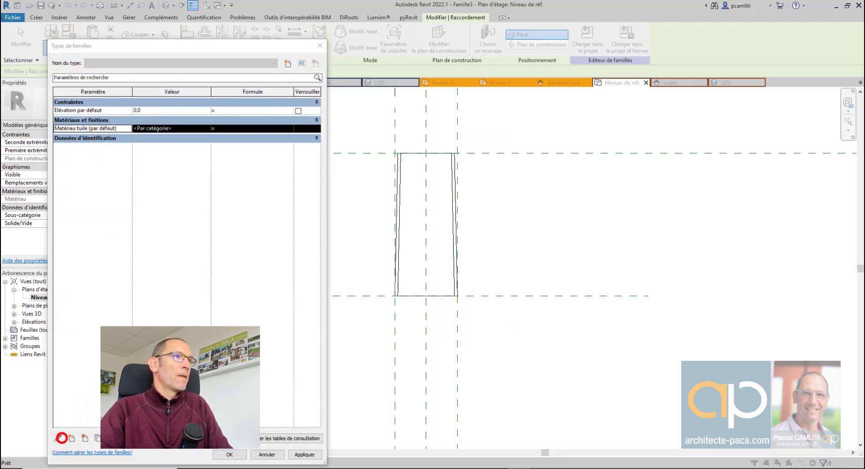
{"action": "left_click", "coordinate": [363, 226]}
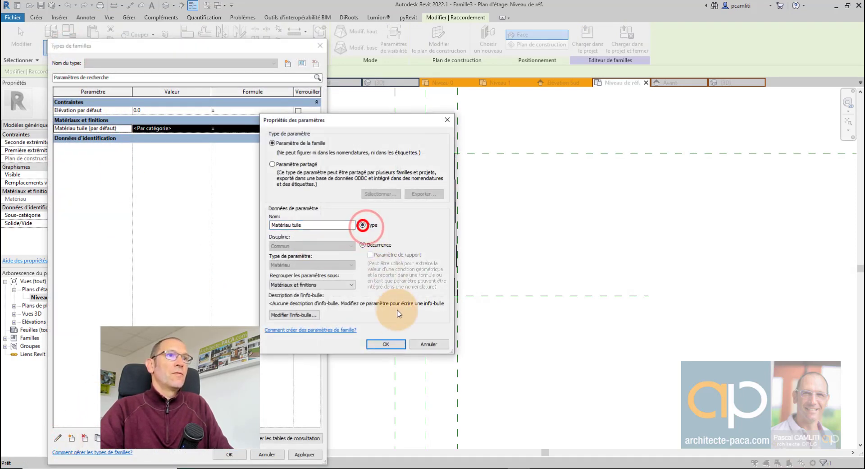
{"action": "left_click", "coordinate": [387, 344]}
{"action": "left_click", "coordinate": [243, 454]}
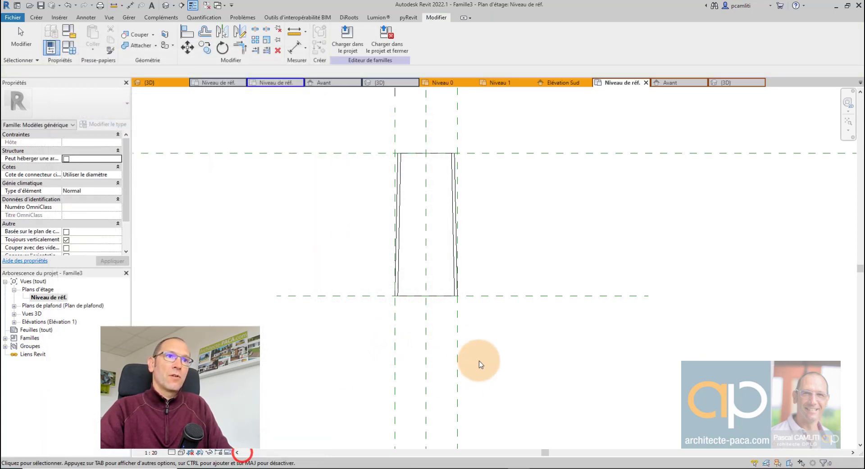
{"action": "left_click", "coordinate": [478, 361]}
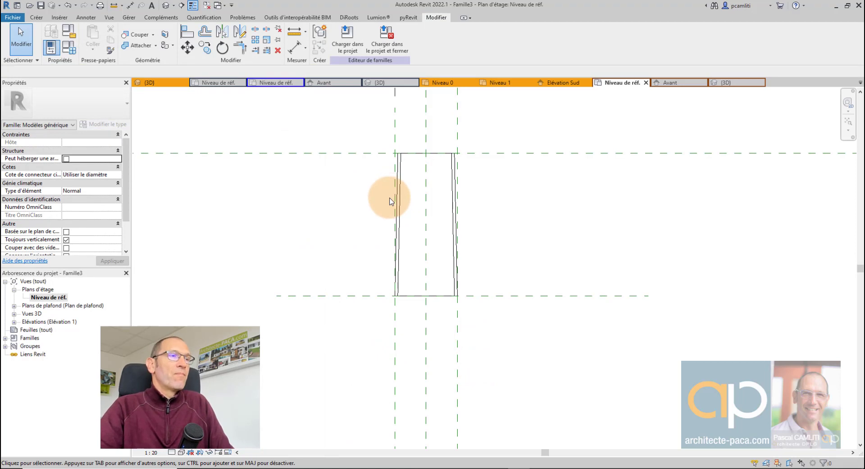
{"action": "left_click", "coordinate": [348, 223]}
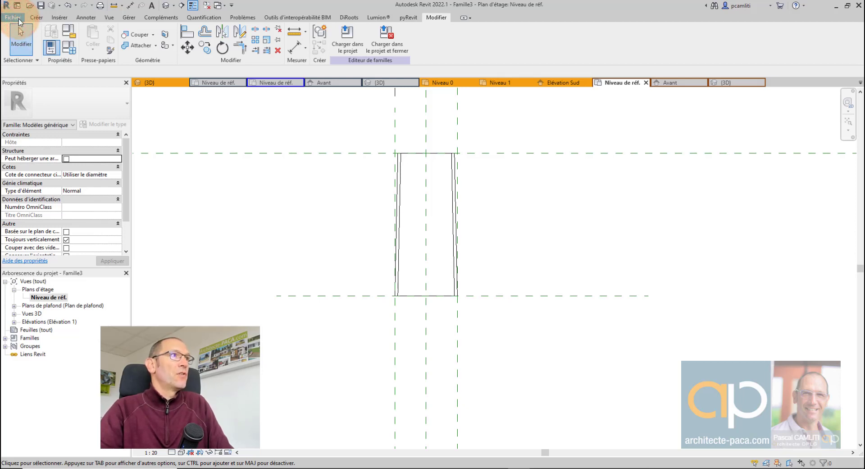
Create a new family from the line-based generic model template.
{"action": "left_click", "coordinate": [20, 22]}
{"action": "left_click", "coordinate": [56, 51]}
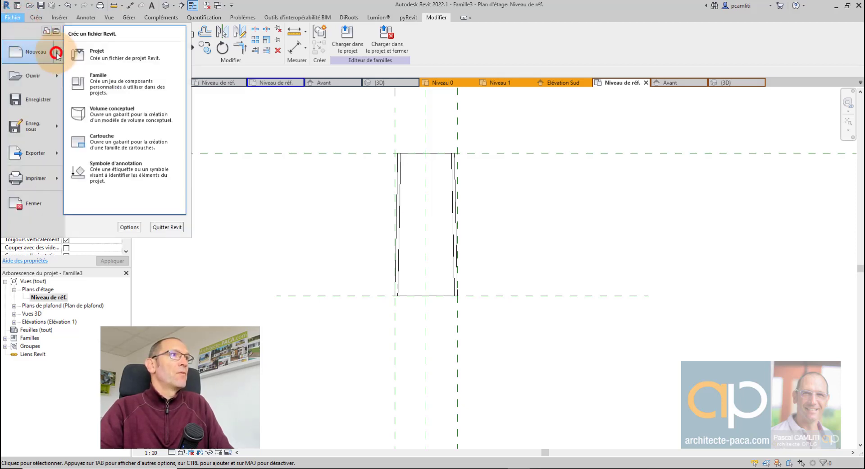
{"action": "left_click", "coordinate": [89, 85]}
{"action": "left_click", "coordinate": [340, 294]}
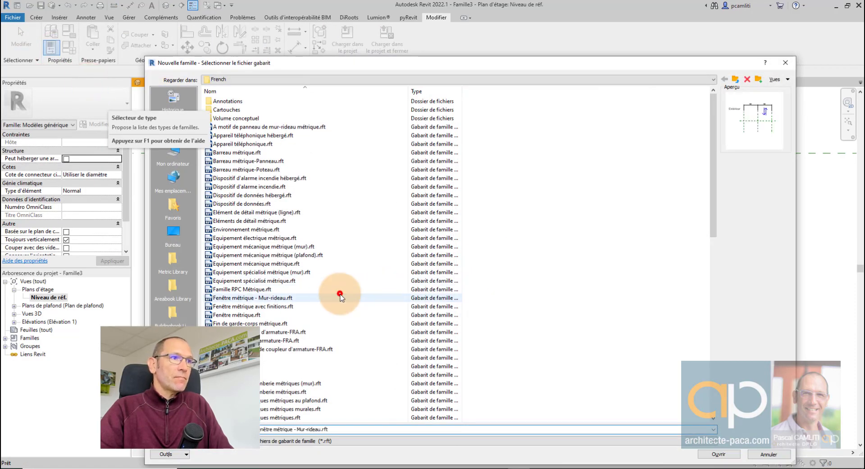
{"action": "scroll", "coordinate": [331, 324], "scroll_direction": "down", "scroll_amount": 5}
{"action": "scroll", "coordinate": [325, 336], "scroll_direction": "down", "scroll_amount": 3}
{"action": "left_click", "coordinate": [297, 331]}
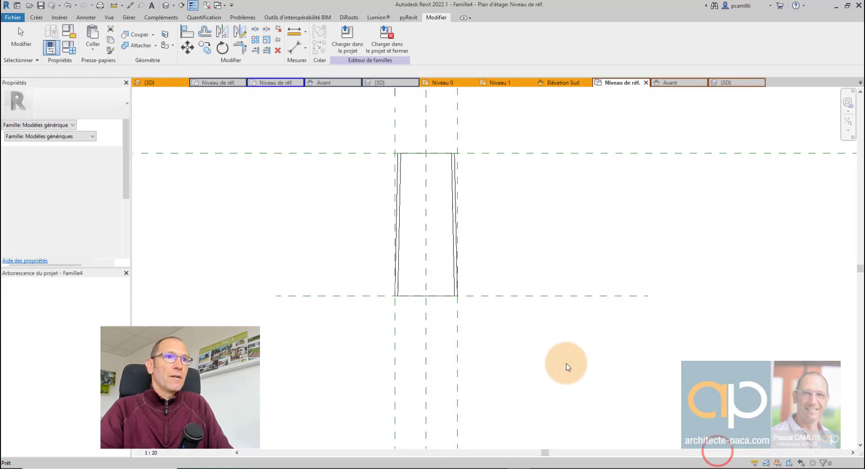
Set the Longueur dimension of the line-based family to 2400 mm by moving its Droite reference plane.
{"action": "scroll", "coordinate": [455, 218], "scroll_direction": "up", "scroll_amount": 4}
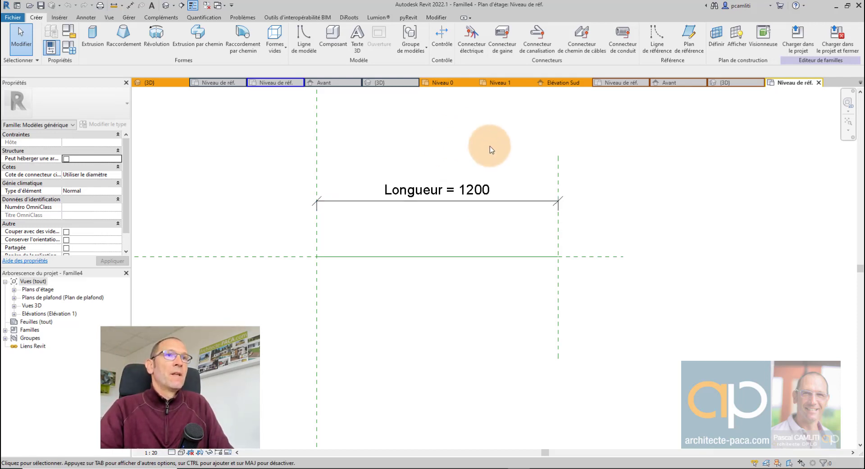
{"action": "left_click", "coordinate": [484, 186]}
{"action": "left_click", "coordinate": [558, 171]}
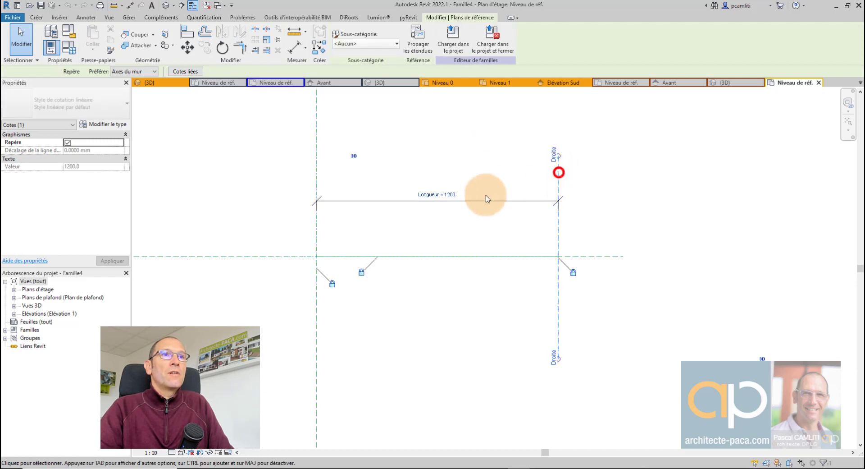
{"action": "left_click", "coordinate": [453, 193]}
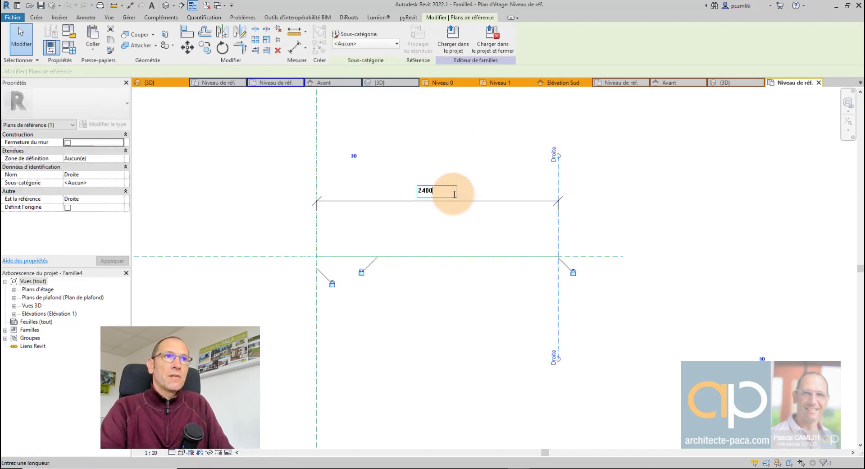
{"action": "key", "text": "Return"}
{"action": "left_click", "coordinate": [487, 239]}
{"action": "scroll", "coordinate": [487, 239], "scroll_direction": "down", "scroll_amount": 1}
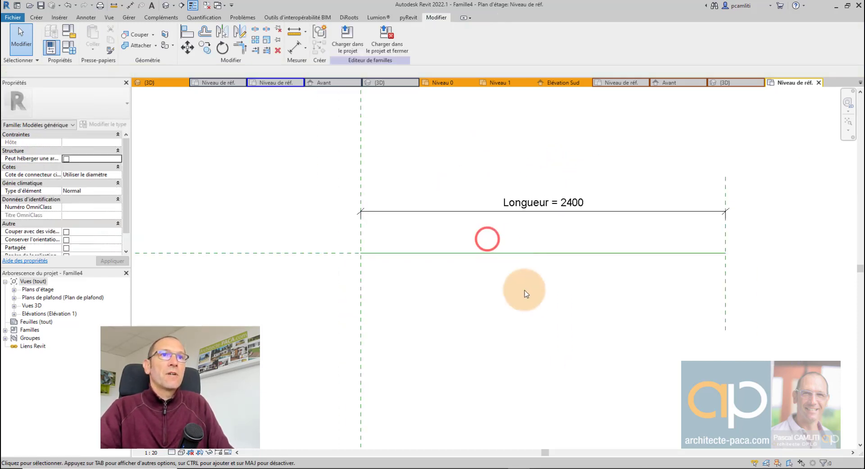
{"action": "scroll", "coordinate": [524, 293], "scroll_direction": "up", "scroll_amount": 1}
{"action": "middle_click_drag", "start_coordinate": [525, 293], "coordinate": [446, 311]}
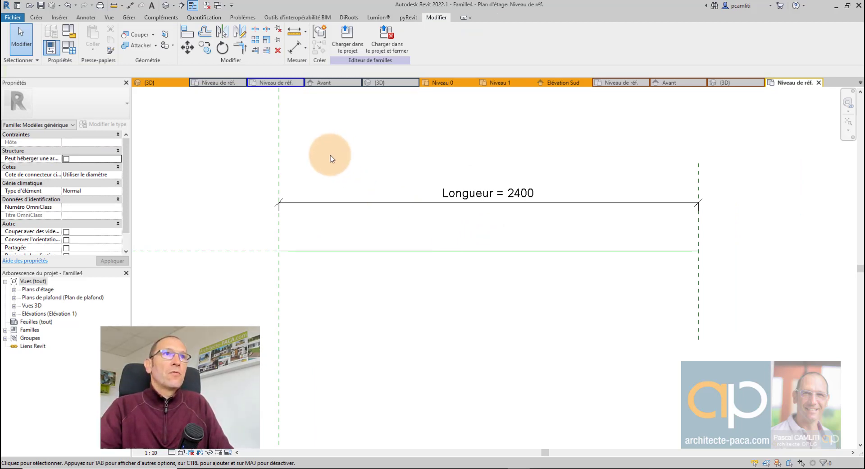
Load the tuile-canal family into the new line-based family Famille4.
{"action": "left_click", "coordinate": [223, 87]}
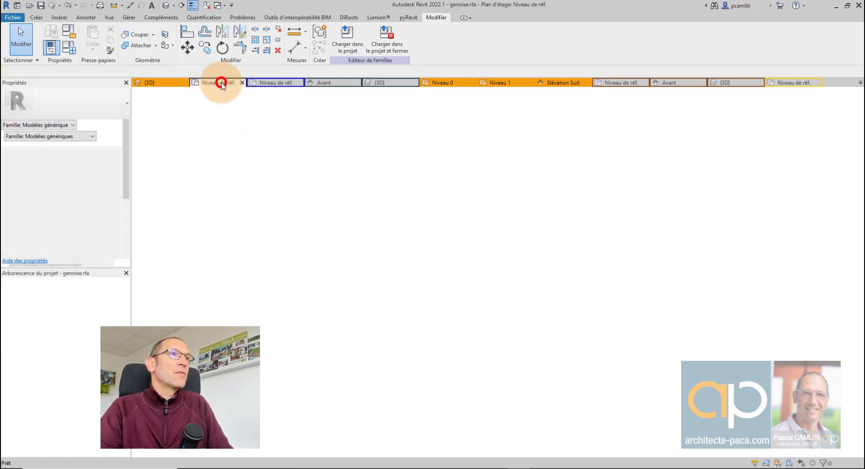
{"action": "left_click", "coordinate": [321, 84]}
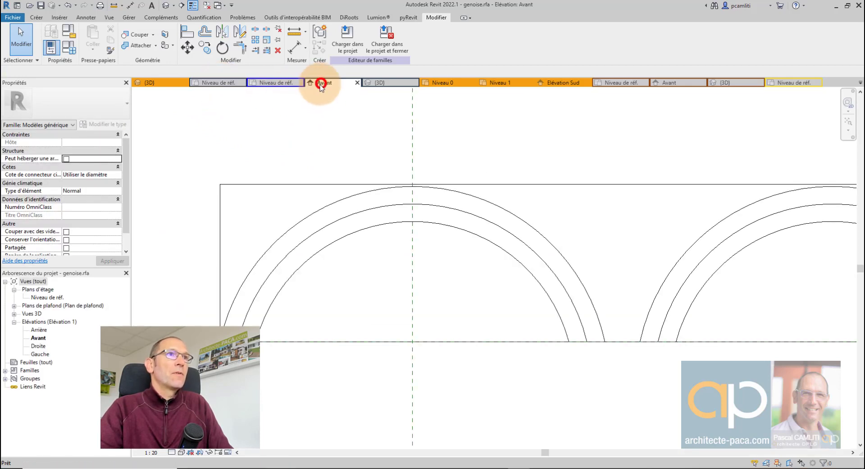
{"action": "left_click", "coordinate": [262, 85]}
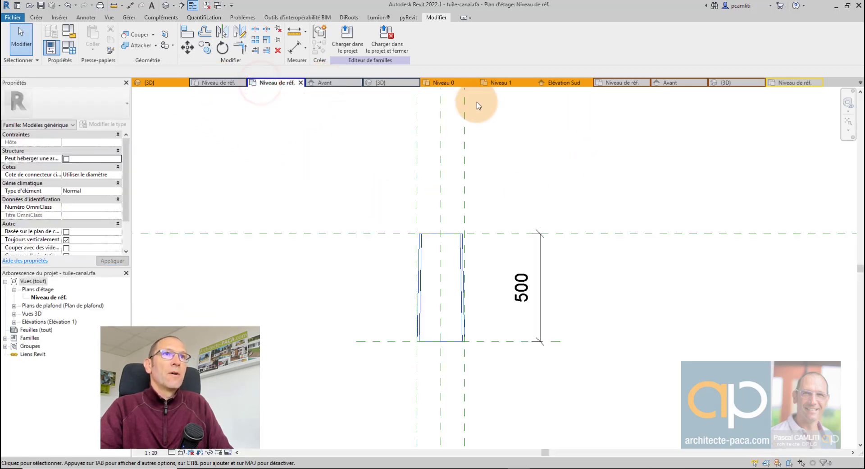
{"action": "left_click", "coordinate": [346, 35]}
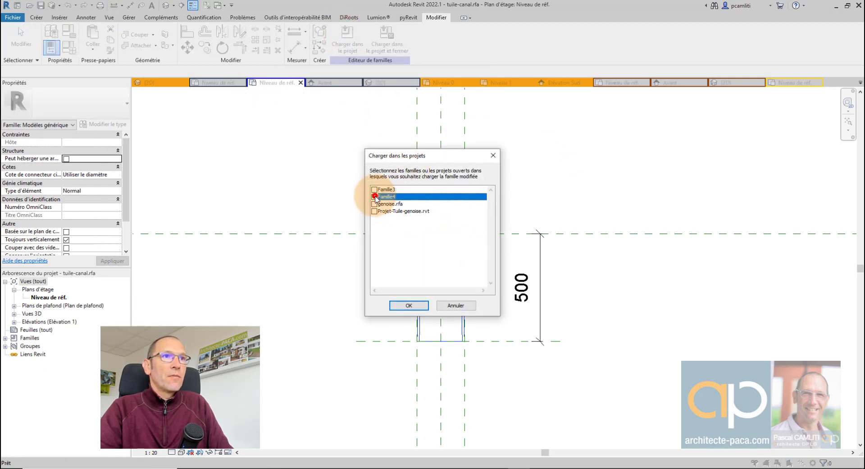
{"action": "left_click", "coordinate": [408, 305]}
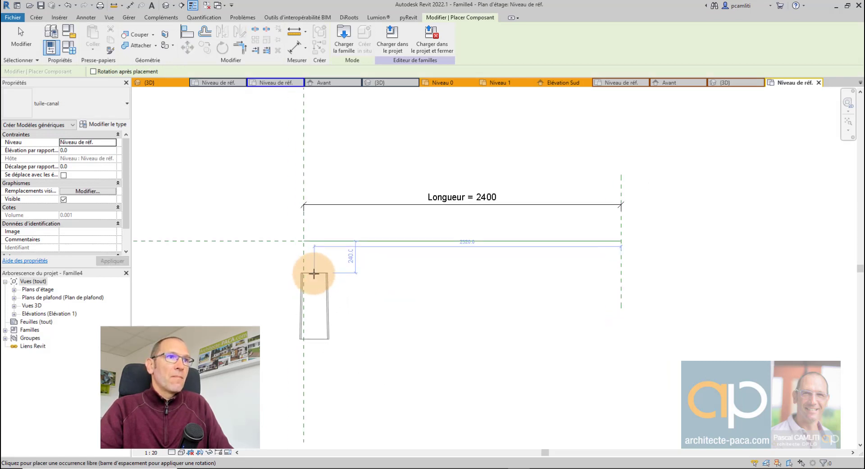
Place a tuile-canal instance at the start point of the reference line.
{"action": "scroll", "coordinate": [314, 273], "scroll_direction": "up", "scroll_amount": 3}
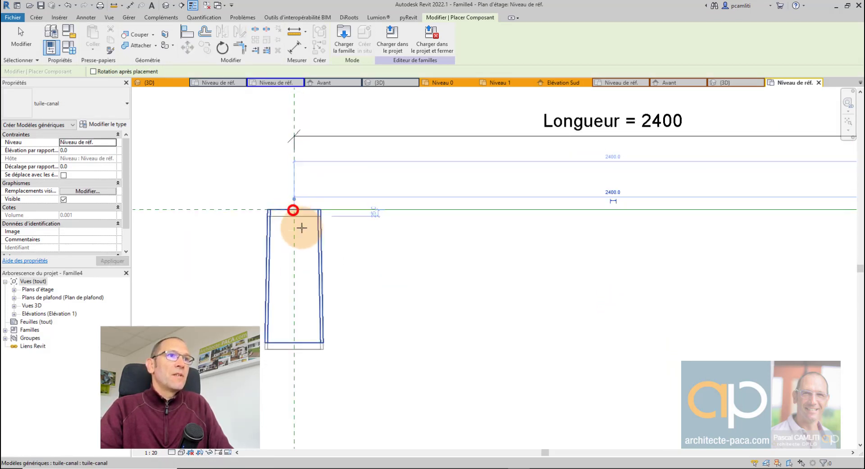
{"action": "left_click", "coordinate": [302, 227]}
{"action": "key", "text": "Escape"}
{"action": "scroll", "coordinate": [377, 274], "scroll_direction": "down", "scroll_amount": 3}
{"action": "scroll", "coordinate": [356, 270], "scroll_direction": "up", "scroll_amount": 2}
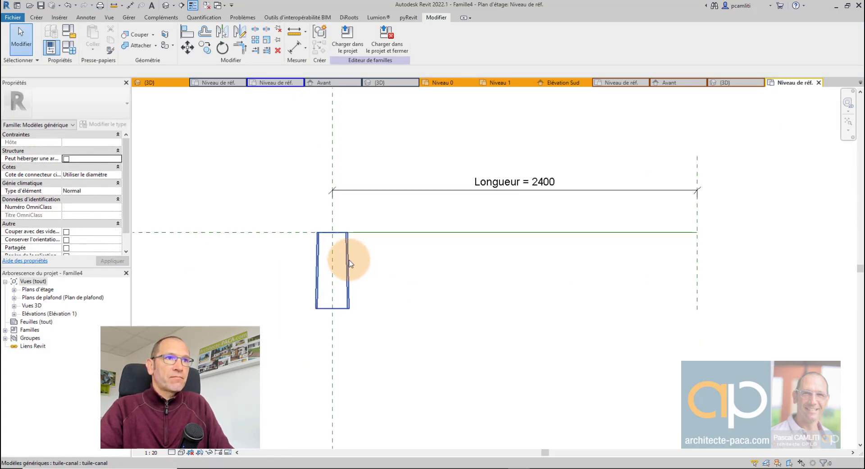
Try to assign the placed tile to a new host, and delete the tile instance.
{"action": "left_click", "coordinate": [350, 262]}
{"action": "scroll", "coordinate": [356, 270], "scroll_direction": "up", "scroll_amount": 1}
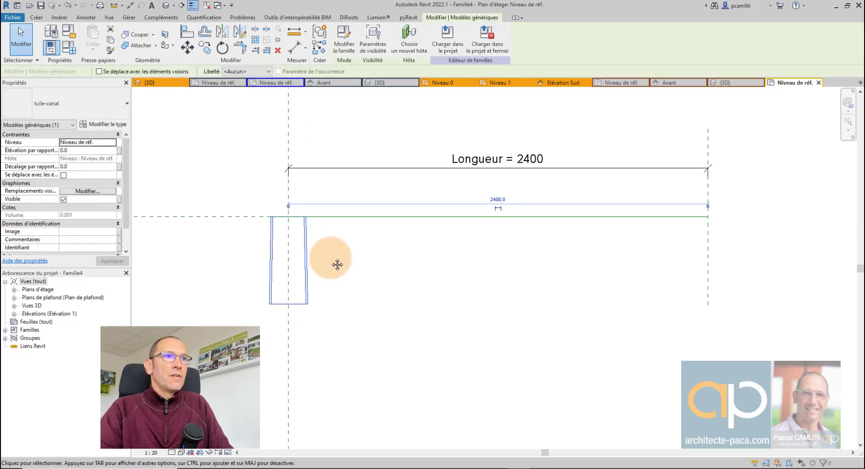
{"action": "left_click", "coordinate": [358, 218]}
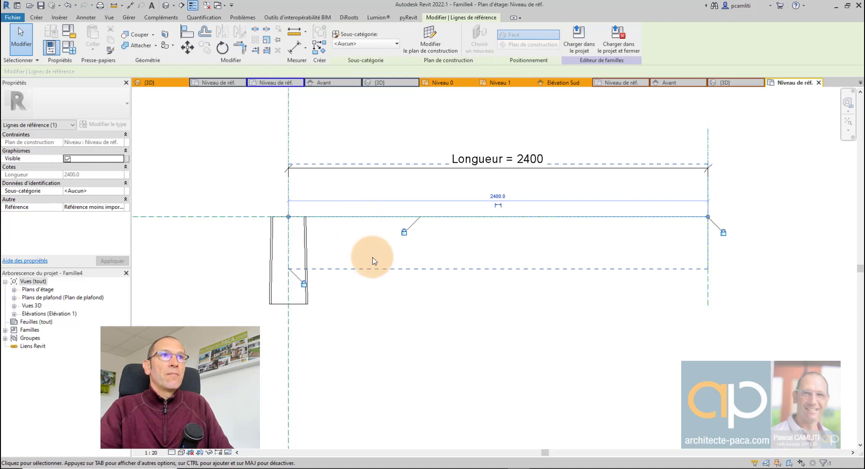
{"action": "left_click", "coordinate": [349, 309]}
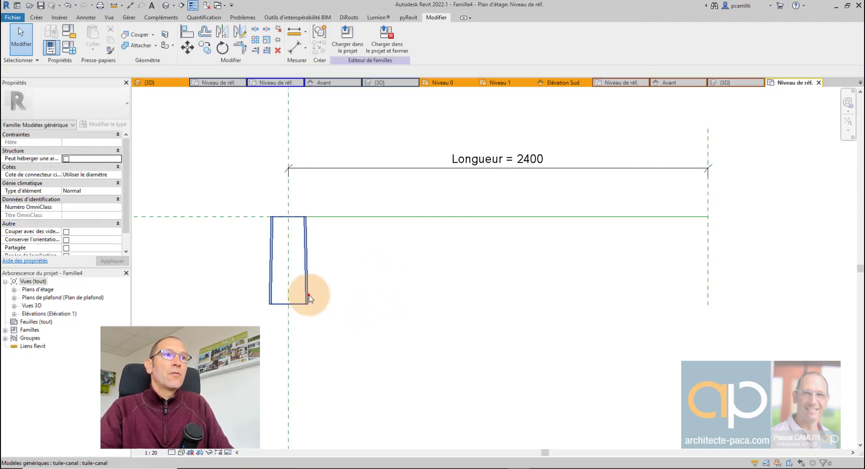
{"action": "left_click", "coordinate": [309, 294]}
{"action": "left_click", "coordinate": [404, 43]}
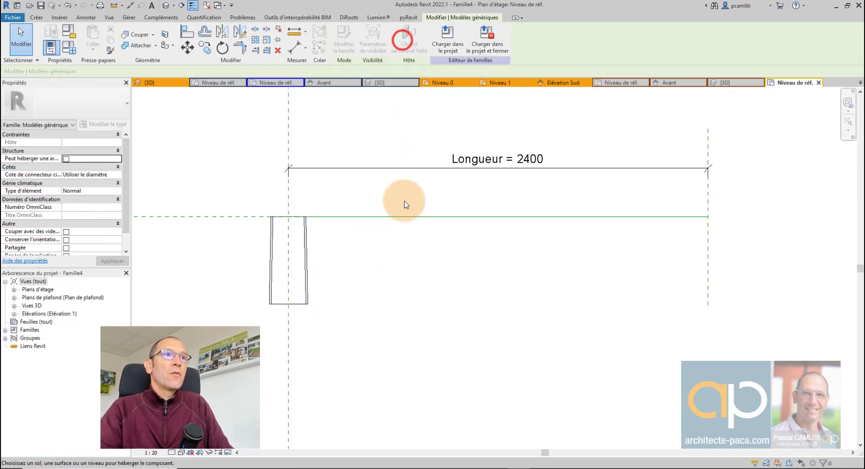
{"action": "left_click", "coordinate": [304, 244]}
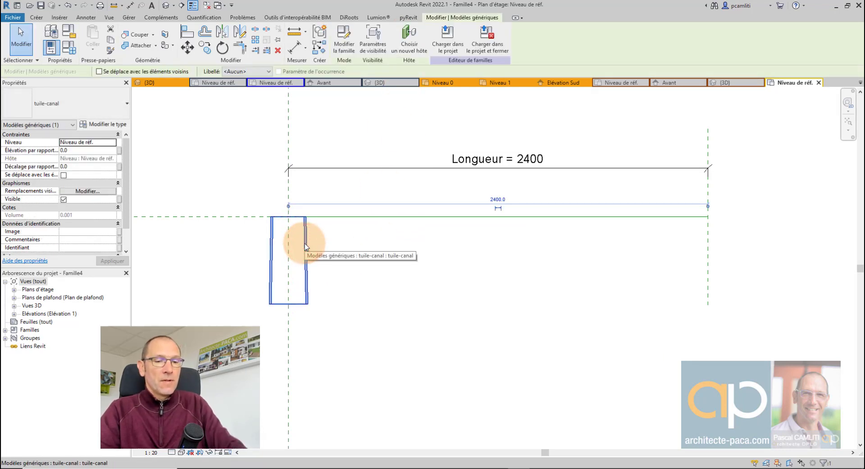
{"action": "key", "text": "Delete"}
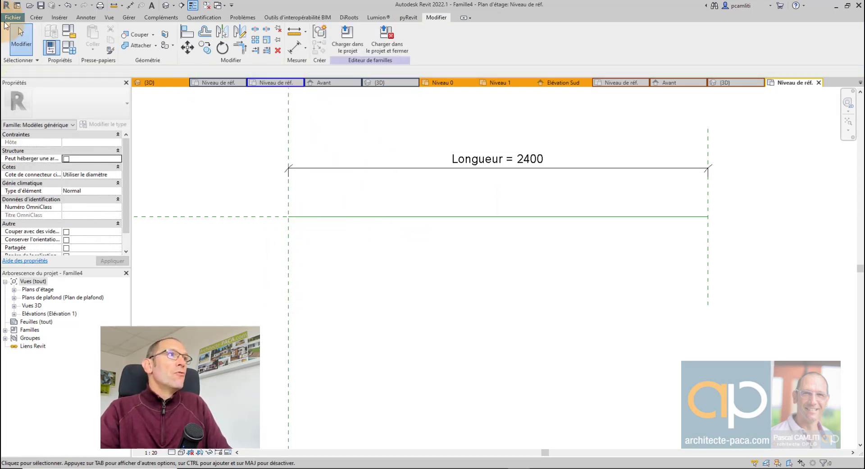
Set the work plane by picking the plane of the horizontal reference line.
{"action": "left_click", "coordinate": [37, 18]}
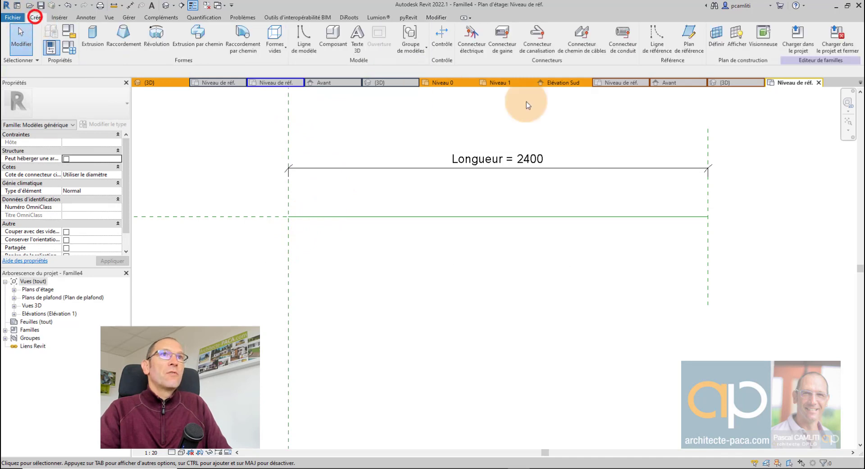
{"action": "left_click", "coordinate": [720, 42]}
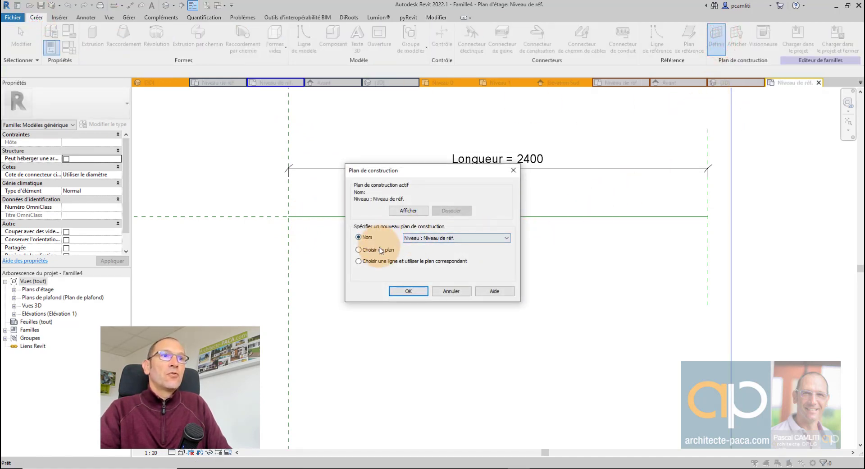
{"action": "left_click", "coordinate": [378, 250]}
{"action": "left_click", "coordinate": [407, 290]}
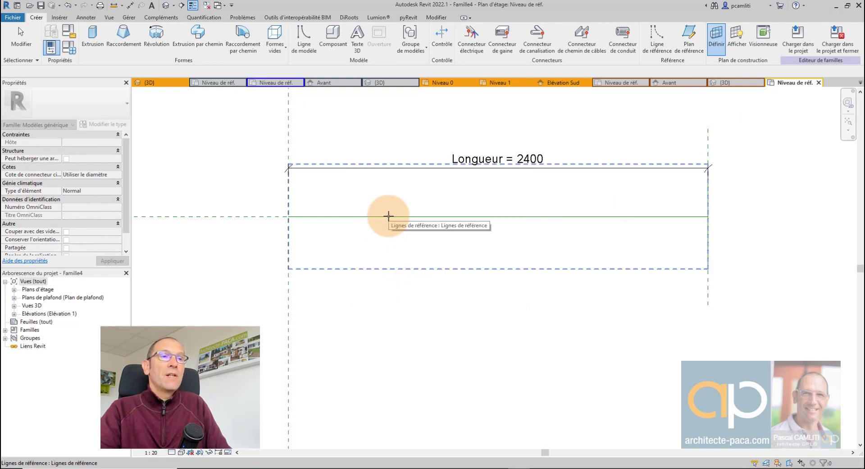
{"action": "left_click", "coordinate": [389, 216]}
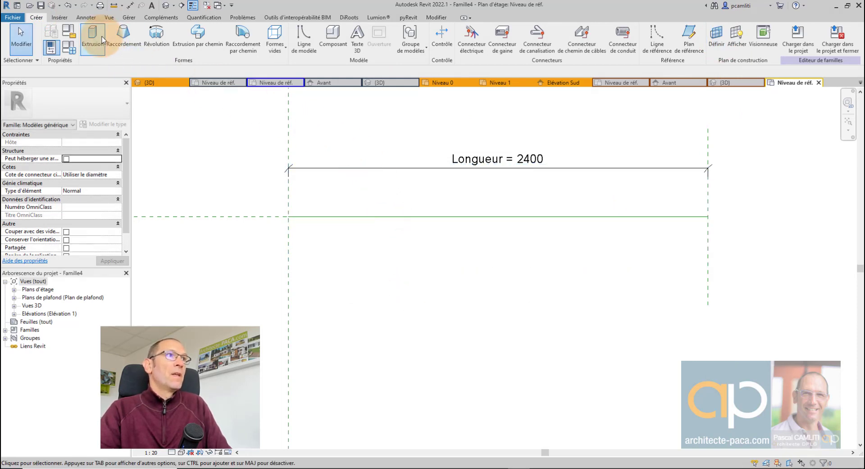
Place a tuile-canal component on the work plane at the start point of the reference line.
{"action": "left_click", "coordinate": [333, 40]}
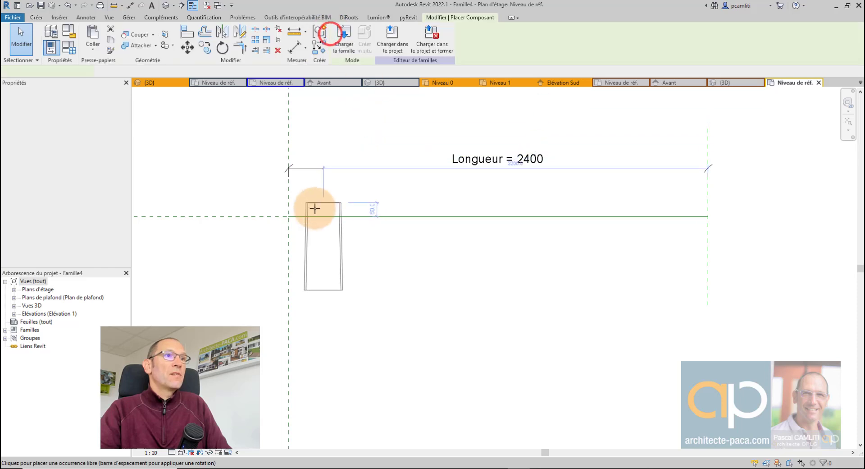
{"action": "left_click", "coordinate": [288, 216]}
{"action": "key", "text": "Escape"}
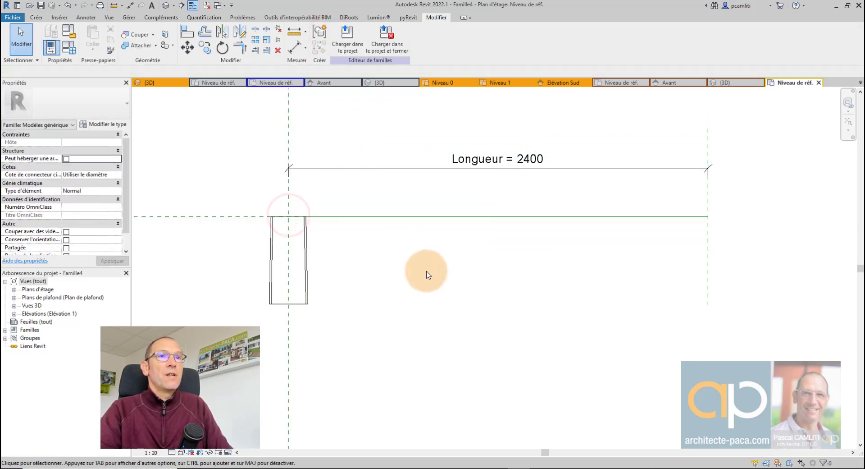
Create a grouped and associated linear array of 2 tiles spaced 240 mm apart along the reference line.
{"action": "left_click", "coordinate": [305, 243]}
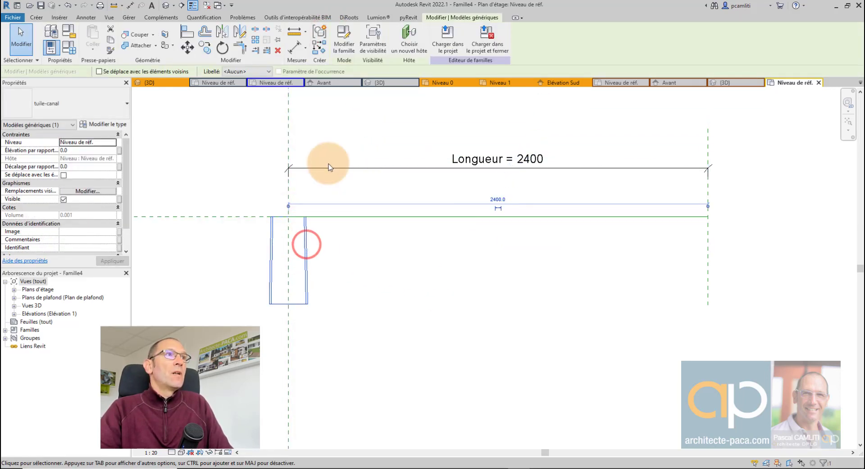
{"action": "left_click", "coordinate": [257, 42]}
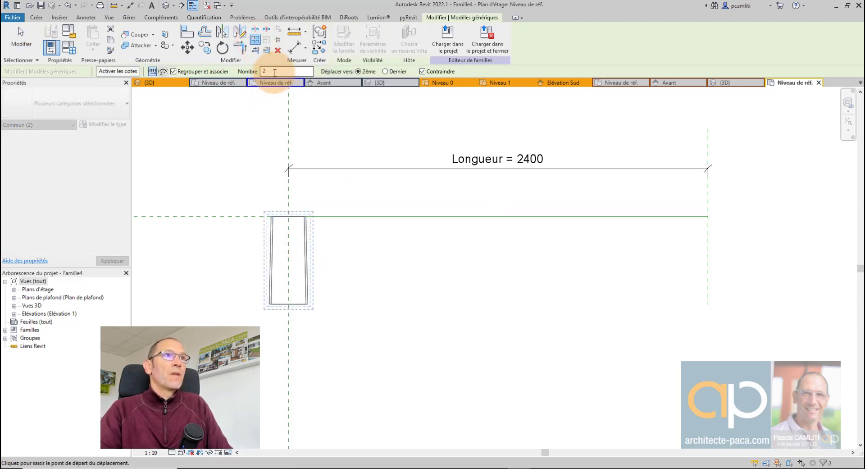
{"action": "scroll", "coordinate": [286, 218], "scroll_direction": "up", "scroll_amount": 3}
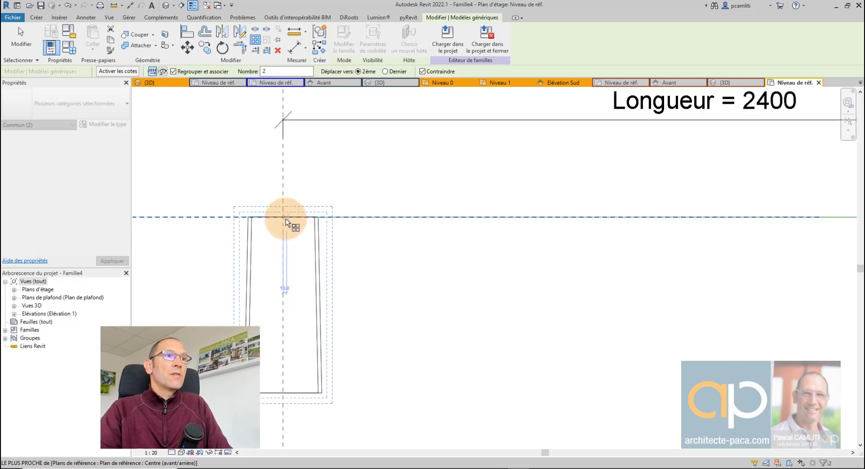
{"action": "left_click", "coordinate": [283, 217]}
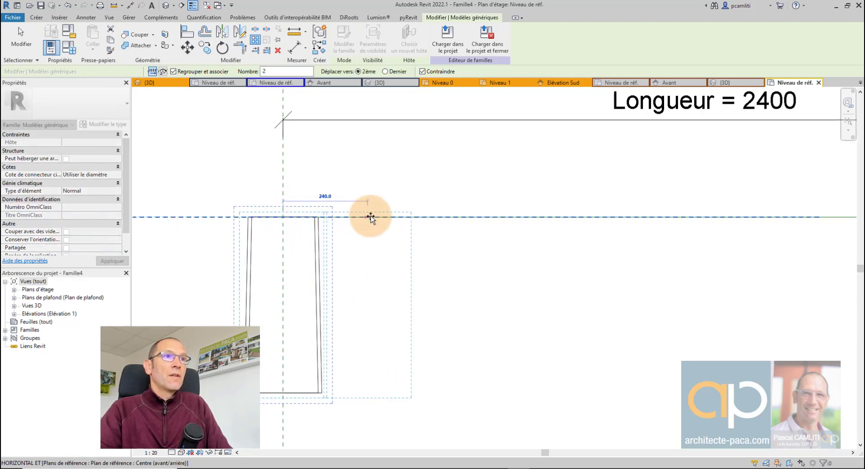
{"action": "type", "text": "24"}
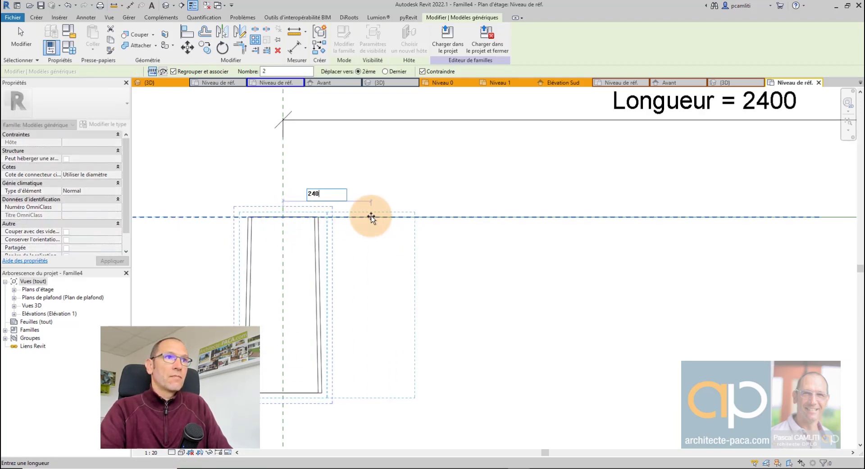
{"action": "type", "text": "0"}
{"action": "key", "text": "Return"}
{"action": "key", "text": "Return"}
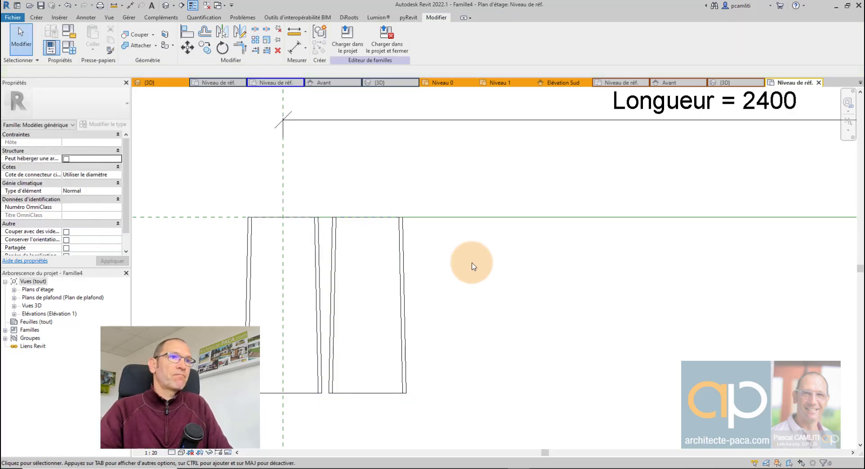
Label the tile array with a new instance parameter named Nombre de tuiles, grouped under Contraintes.
{"action": "scroll", "coordinate": [472, 266], "scroll_direction": "down", "scroll_amount": 3}
{"action": "middle_click_drag", "start_coordinate": [512, 284], "coordinate": [427, 260]}
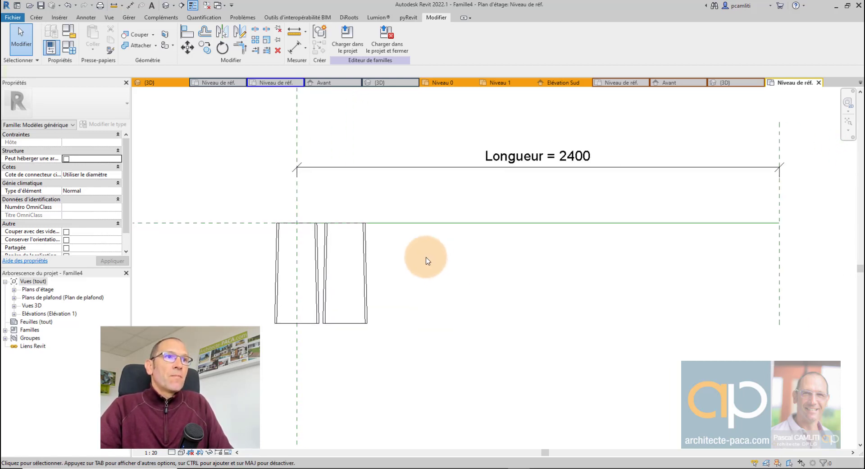
{"action": "left_click", "coordinate": [363, 230]}
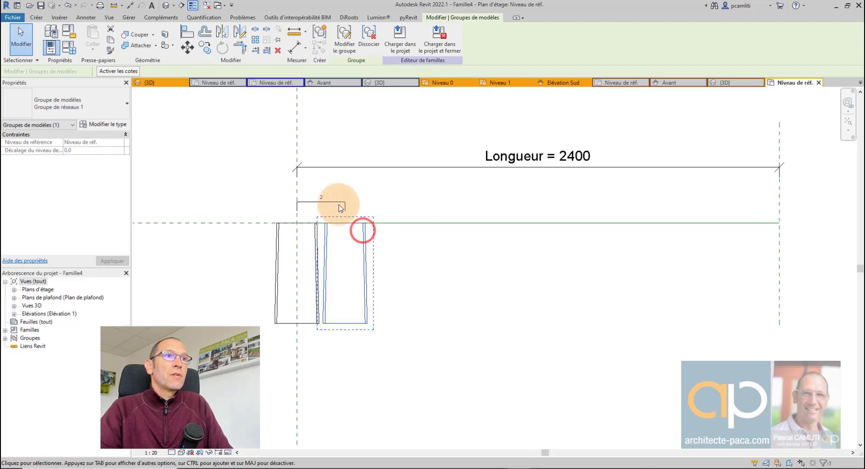
{"action": "left_click", "coordinate": [339, 202]}
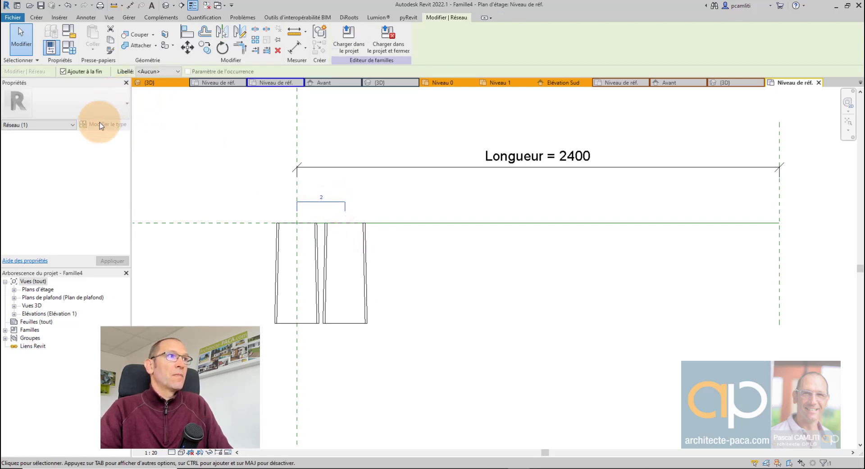
{"action": "left_click", "coordinate": [334, 208]}
{"action": "left_click", "coordinate": [347, 181]}
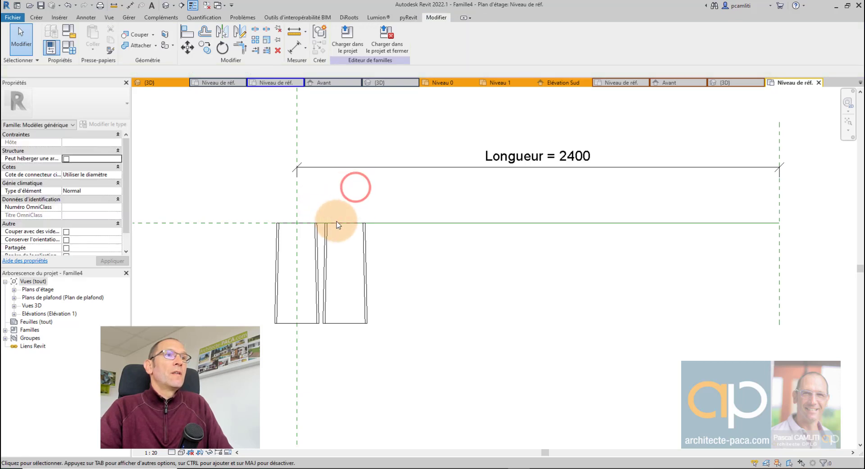
{"action": "left_click", "coordinate": [339, 224]}
{"action": "left_click", "coordinate": [334, 200]}
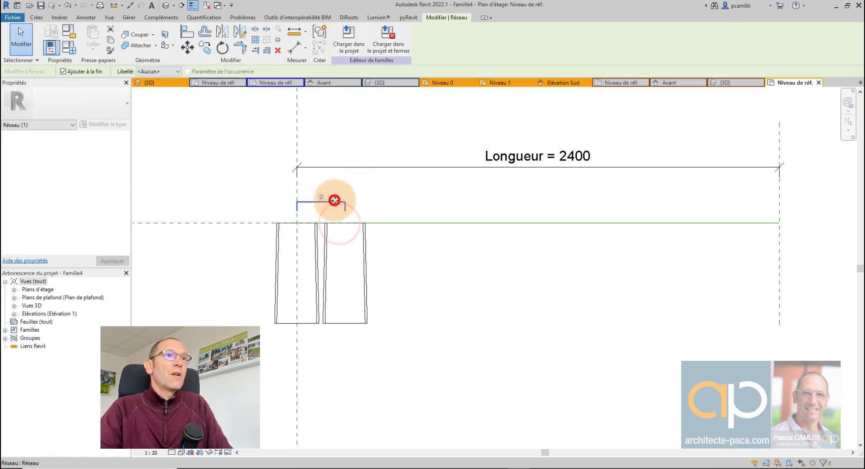
{"action": "left_click", "coordinate": [167, 83]}
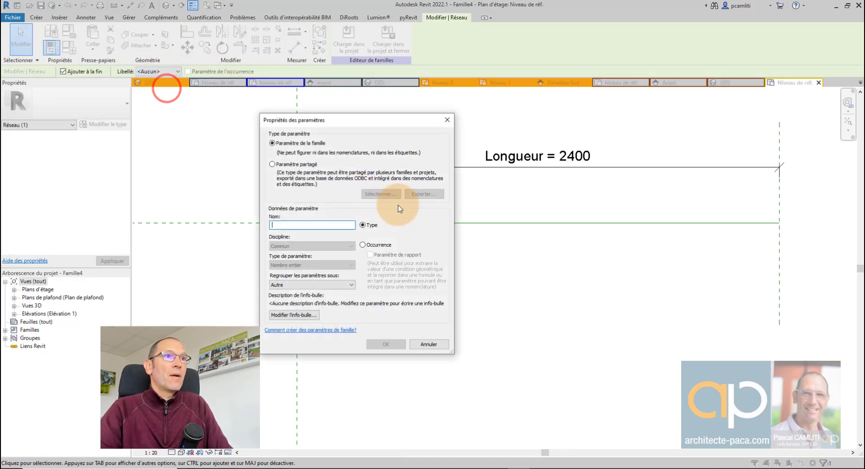
{"action": "left_click", "coordinate": [363, 244]}
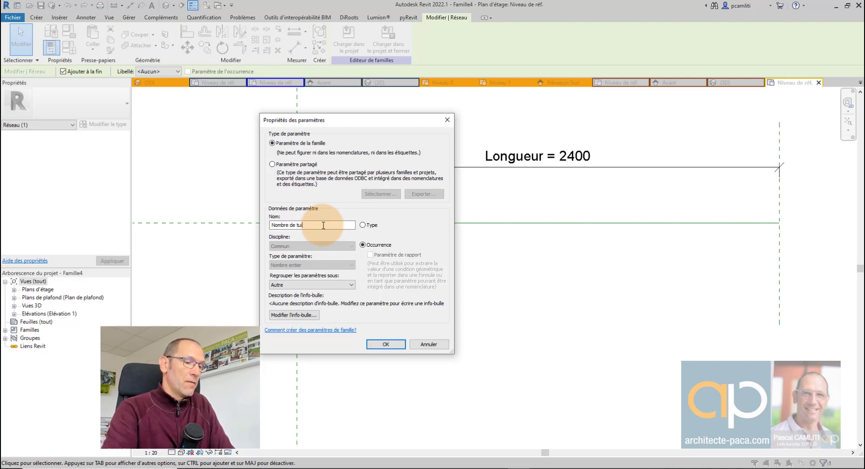
{"action": "left_click", "coordinate": [341, 284]}
{"action": "left_click", "coordinate": [331, 304]}
{"action": "left_click", "coordinate": [384, 343]}
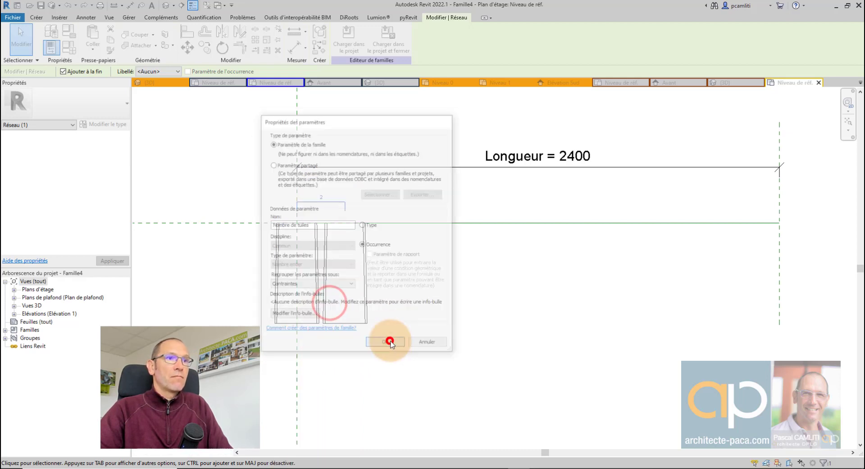
{"action": "left_click", "coordinate": [410, 326]}
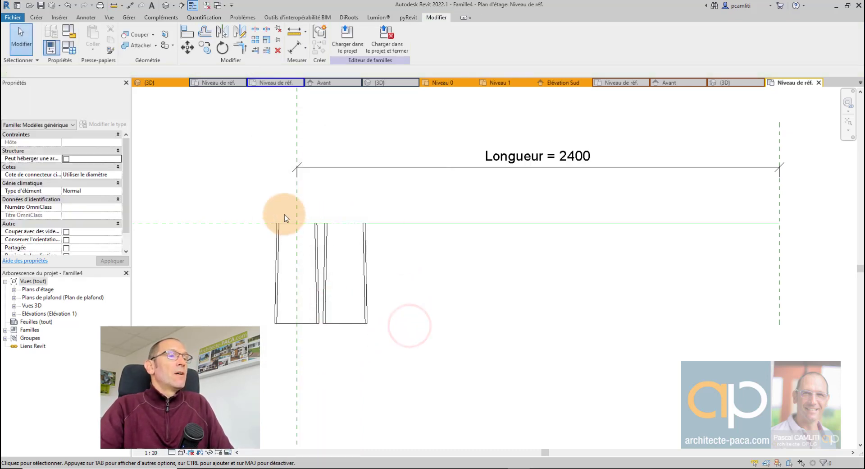
Drive the Nombre de tuiles family parameter with the formula (Longueur/240)+1 and apply it.
{"action": "left_click", "coordinate": [71, 53]}
{"action": "left_click_drag", "start_coordinate": [257, 44], "coordinate": [614, 96]}
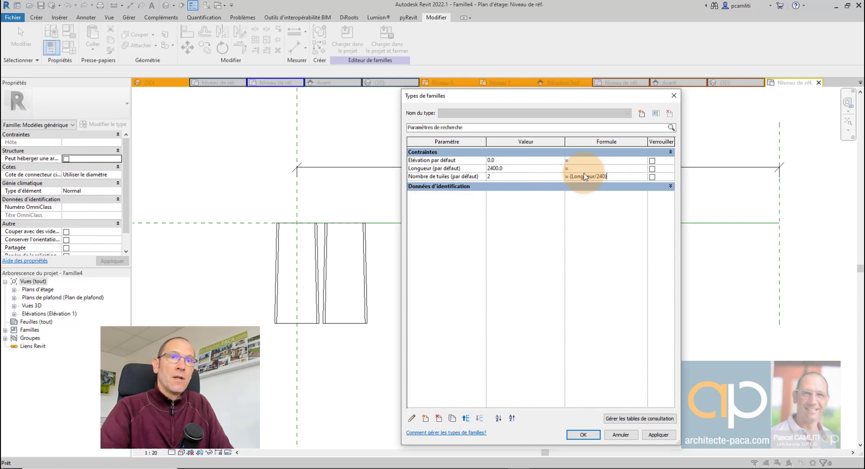
{"action": "type", "text": "+1"}
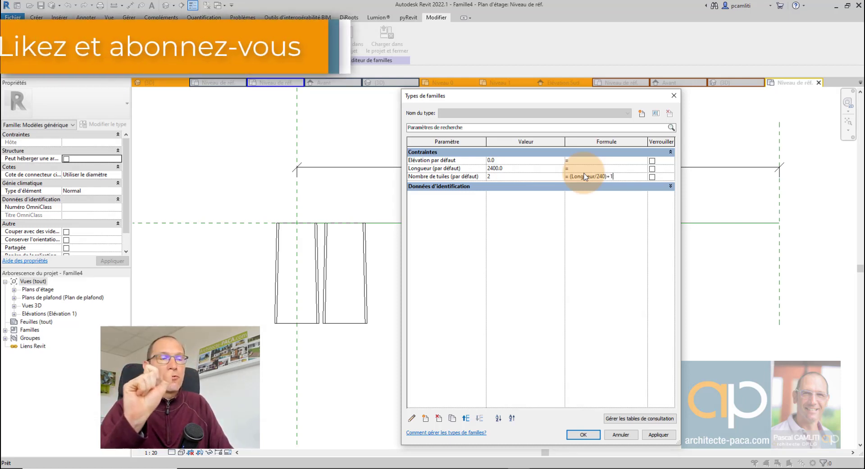
{"action": "left_click", "coordinate": [658, 435]}
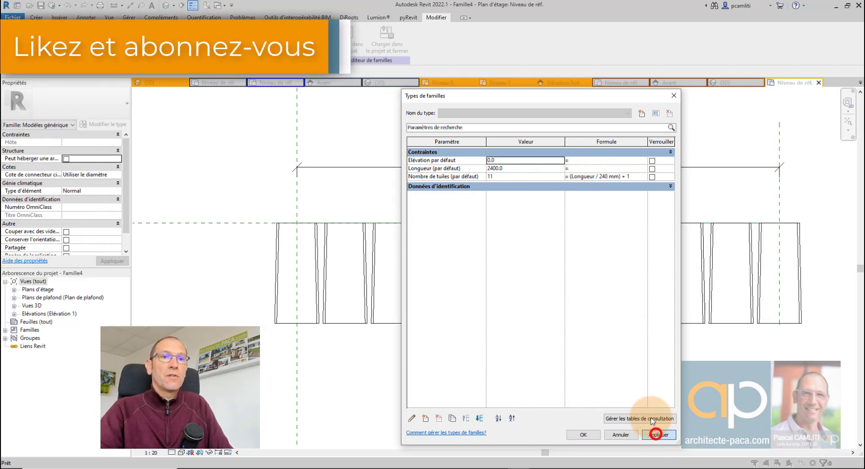
{"action": "left_click", "coordinate": [592, 434]}
Move the Droite reference plane outward to a Longueur of about 2920 mm to test the array.
{"action": "middle_click_drag", "start_coordinate": [757, 303], "coordinate": [715, 303]}
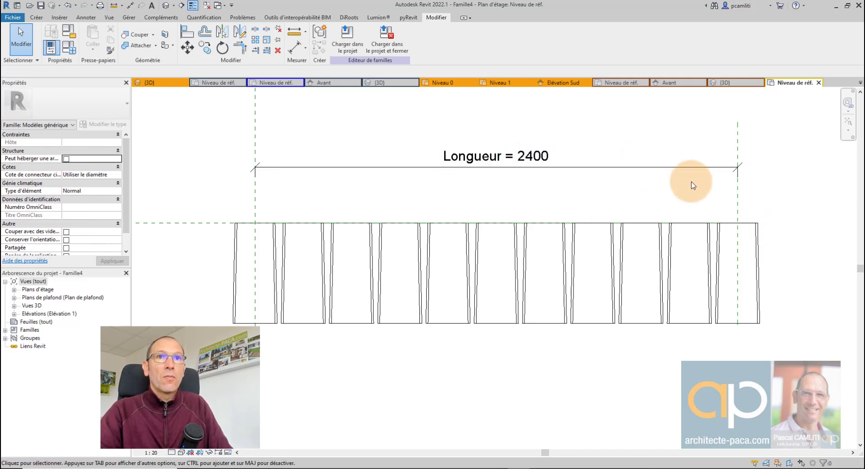
{"action": "left_click", "coordinate": [736, 198]}
{"action": "scroll", "coordinate": [745, 217], "scroll_direction": "down", "scroll_amount": 3}
{"action": "middle_click_drag", "start_coordinate": [745, 218], "coordinate": [695, 232]}
{"action": "scroll", "coordinate": [695, 232], "scroll_direction": "up", "scroll_amount": 3}
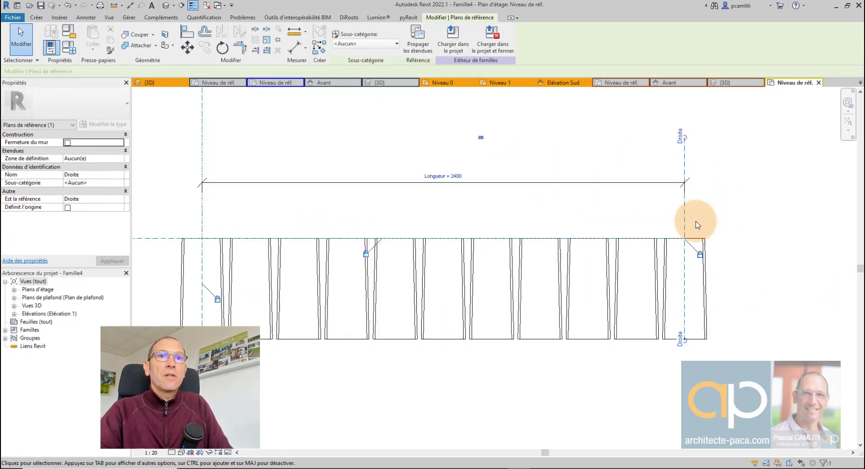
{"action": "left_click_drag", "start_coordinate": [685, 225], "coordinate": [792, 217]}
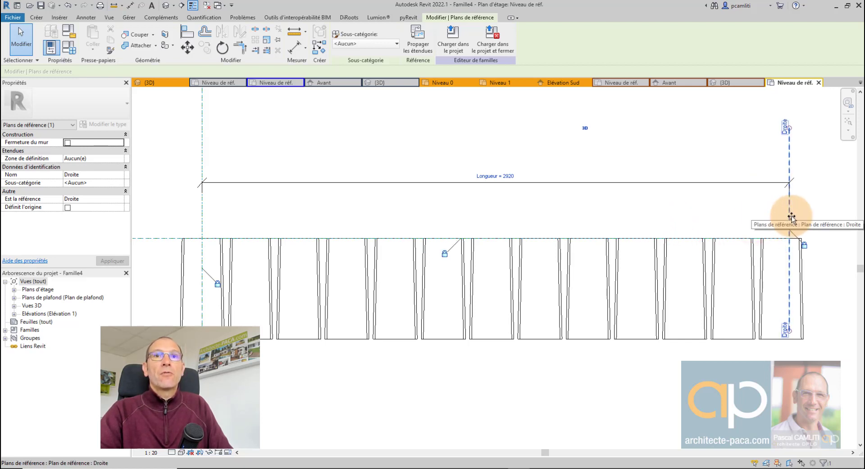
Set the Longueur dimension between the end reference planes to 3600 mm.
{"action": "left_click", "coordinate": [540, 182]}
{"action": "left_click", "coordinate": [512, 178]}
{"action": "type", "text": "3600"}
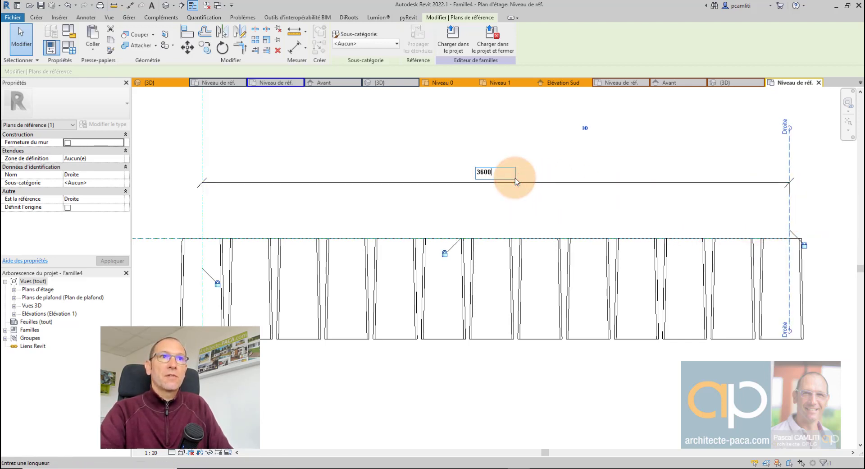
{"action": "key", "text": "Return"}
{"action": "scroll", "coordinate": [637, 212], "scroll_direction": "down", "scroll_amount": 3}
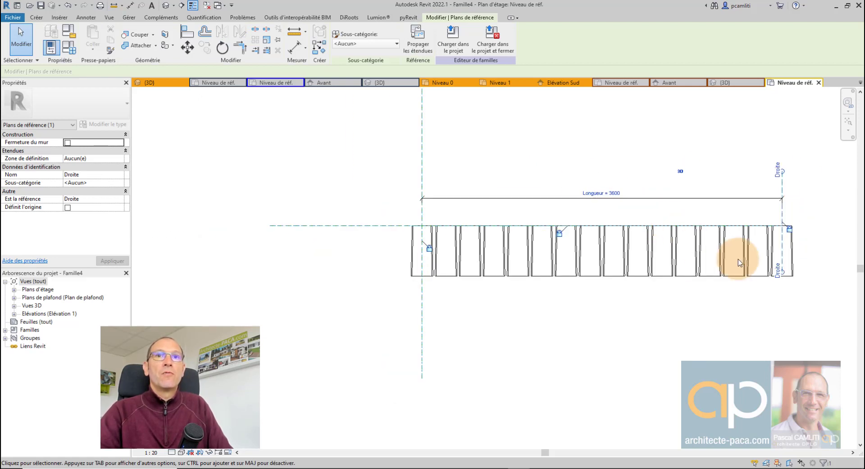
{"action": "left_click", "coordinate": [760, 311]}
{"action": "scroll", "coordinate": [783, 283], "scroll_direction": "up", "scroll_amount": 2}
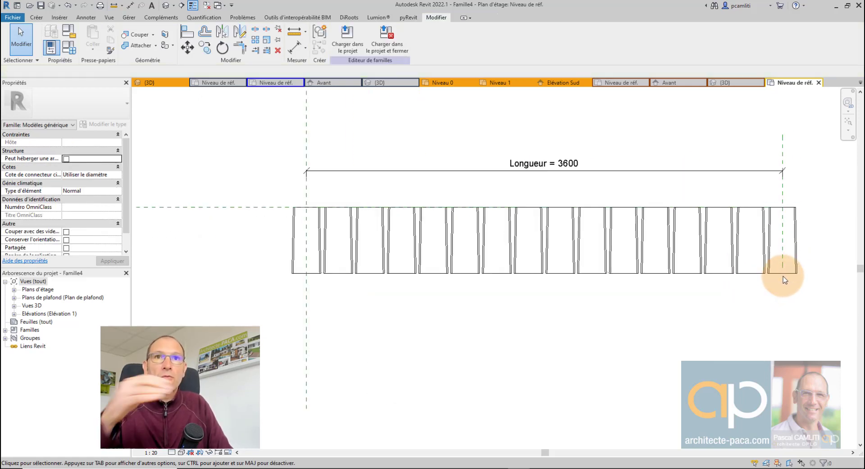
Examine the tile array in the 3D view, and return to the Niveau de réf. plan.
{"action": "left_click", "coordinate": [736, 288]}
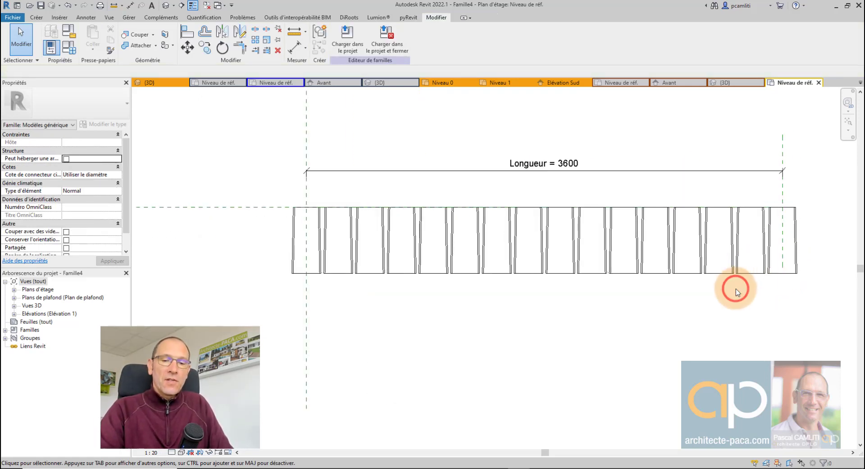
{"action": "key", "text": "3"}
{"action": "key", "text": "d"}
{"action": "middle_click_drag", "start_coordinate": [481, 355], "coordinate": [590, 301], "text": "shift"}
{"action": "left_click", "coordinate": [730, 83]}
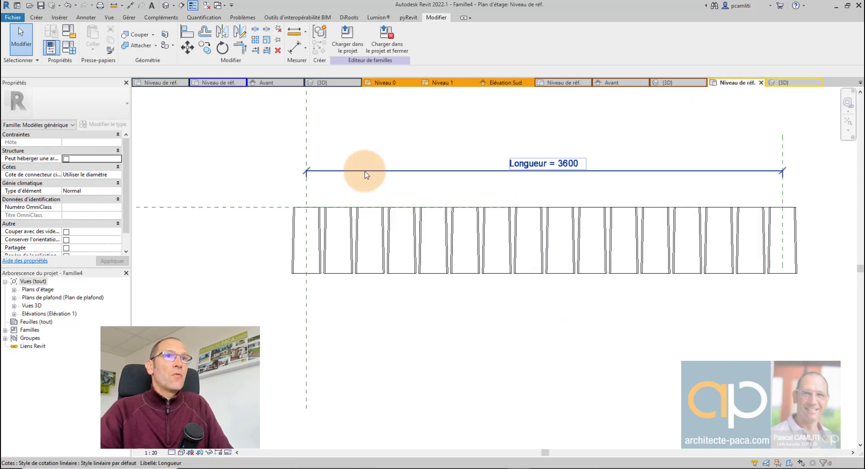
Start an extrusion with its work plane picked on the horizontal reference line, and open the Avant elevation for sketching.
{"action": "left_click", "coordinate": [38, 18]}
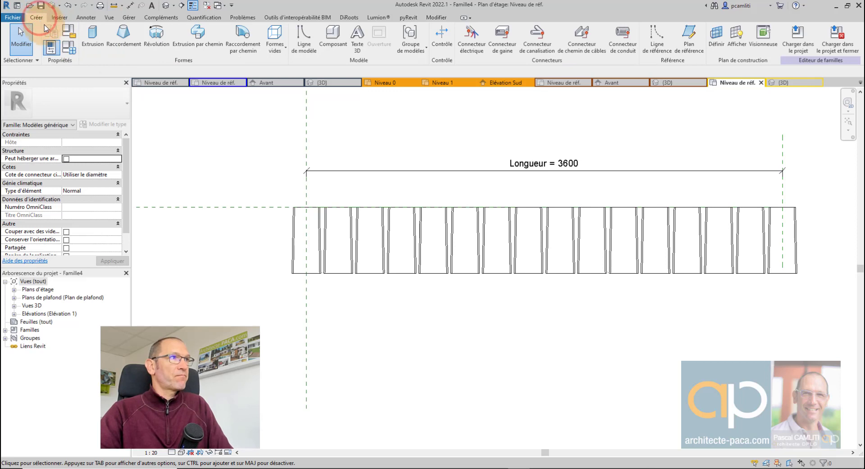
{"action": "left_click", "coordinate": [90, 34]}
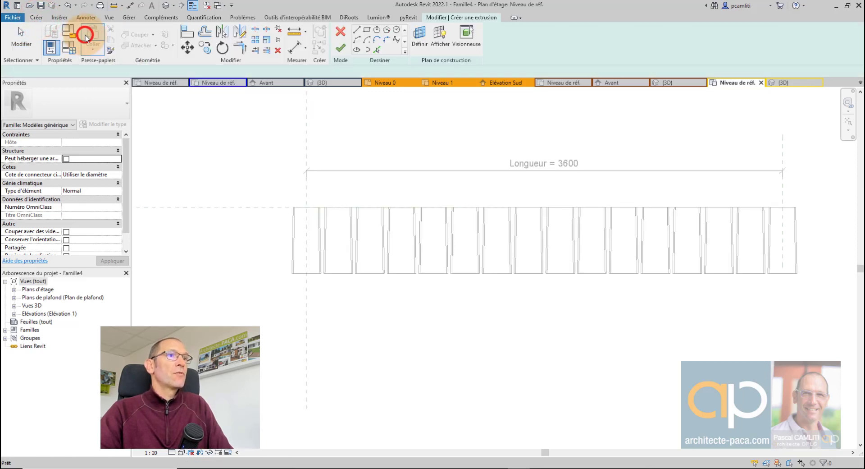
{"action": "left_click", "coordinate": [419, 33]}
{"action": "left_click", "coordinate": [432, 237]}
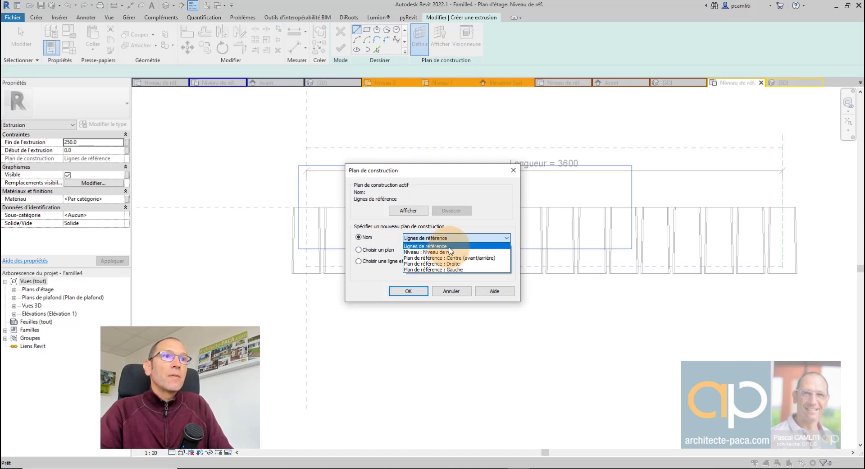
{"action": "left_click", "coordinate": [383, 253]}
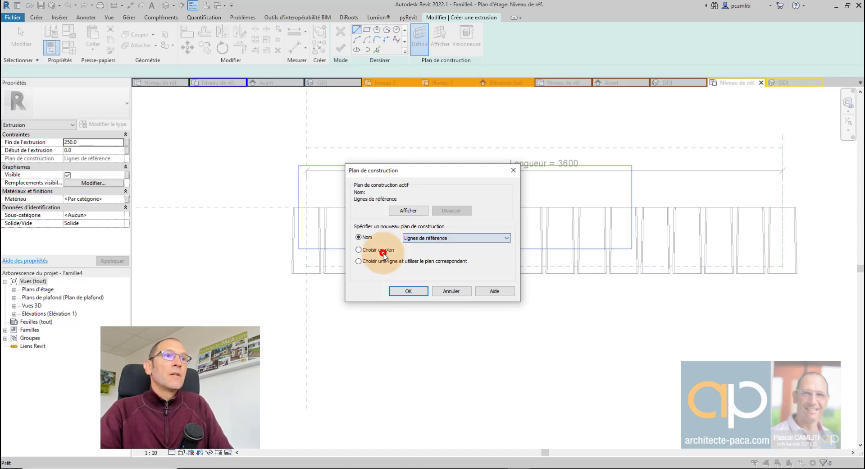
{"action": "left_click", "coordinate": [406, 291]}
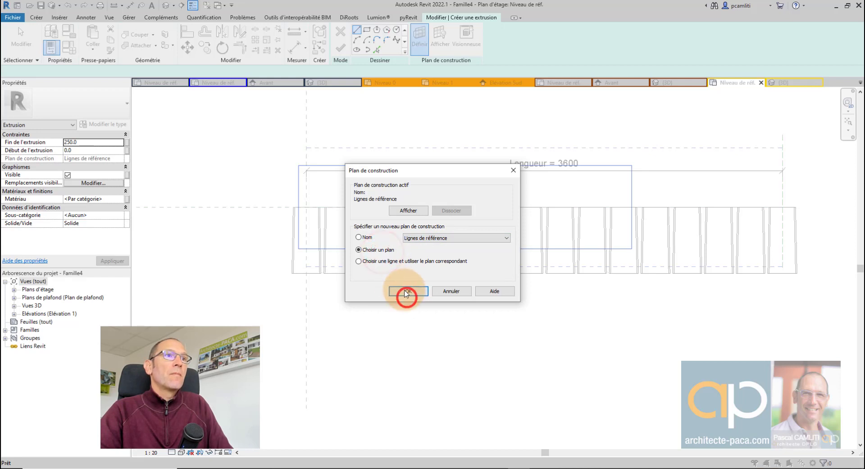
{"action": "left_click", "coordinate": [334, 206]}
{"action": "left_click", "coordinate": [407, 174]}
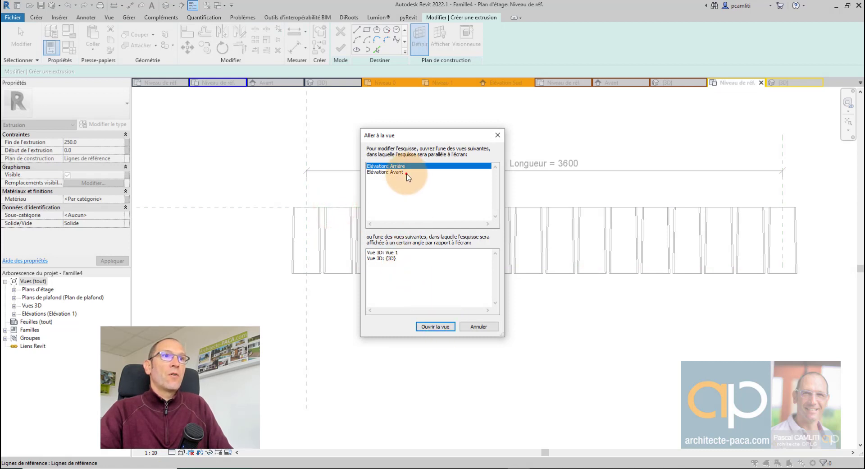
{"action": "left_click", "coordinate": [446, 326]}
{"action": "left_click", "coordinate": [455, 330]}
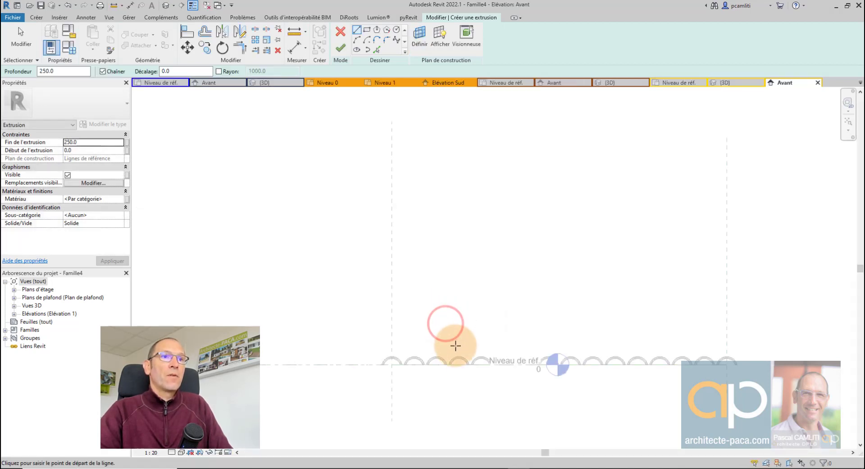
Sketch a rectangle about 3820 by 140 mm from the first tile's outer lower corner to beyond the last tile's crest.
{"action": "scroll", "coordinate": [347, 288], "scroll_direction": "up", "scroll_amount": 2}
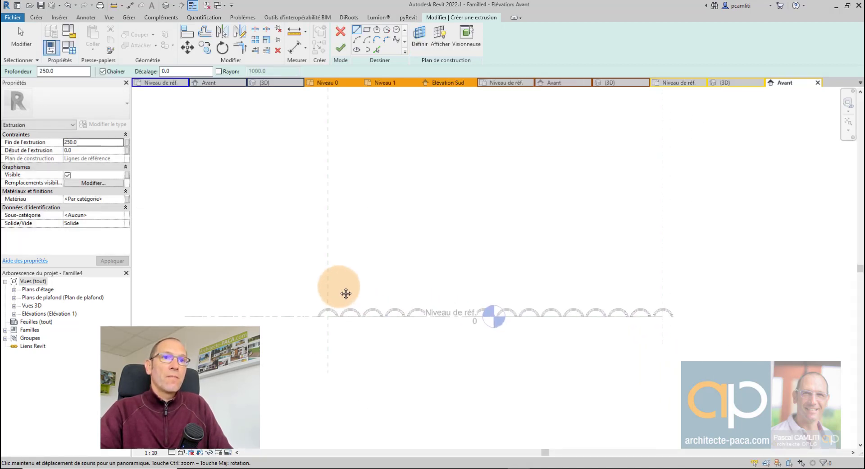
{"action": "left_click", "coordinate": [367, 30]}
{"action": "scroll", "coordinate": [314, 326], "scroll_direction": "up", "scroll_amount": 2}
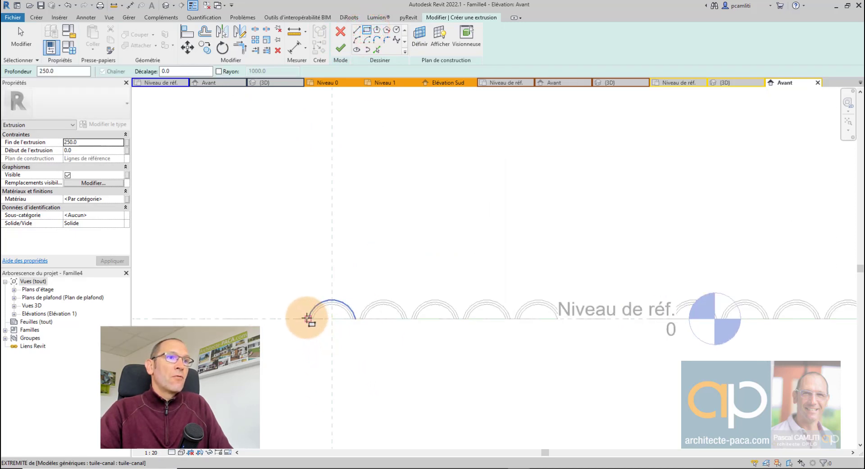
{"action": "left_click", "coordinate": [307, 319]}
{"action": "scroll", "coordinate": [448, 299], "scroll_direction": "down", "scroll_amount": 2}
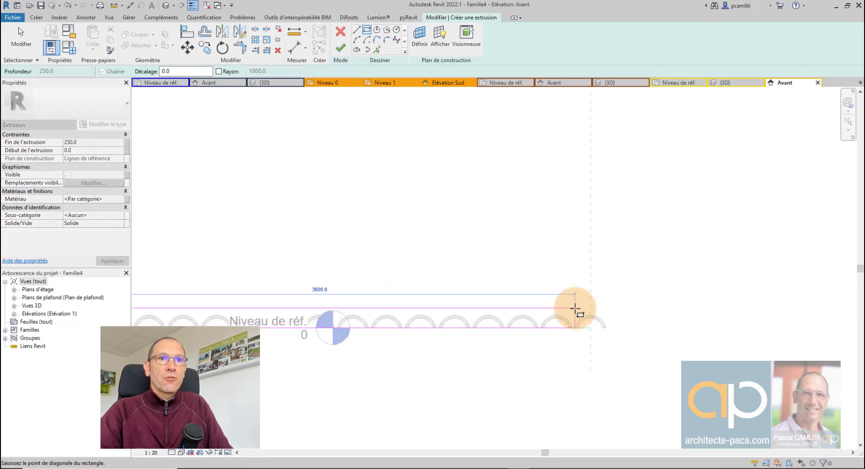
{"action": "left_click", "coordinate": [606, 307]}
{"action": "scroll", "coordinate": [604, 313], "scroll_direction": "up", "scroll_amount": 2}
{"action": "key", "text": "Escape"}
{"action": "key", "text": "Escape"}
Lower the rectangle's top edge to about 95 mm, and finish the 250 mm extrusion, checking it in the 3D and plan views.
{"action": "left_click", "coordinate": [581, 298]}
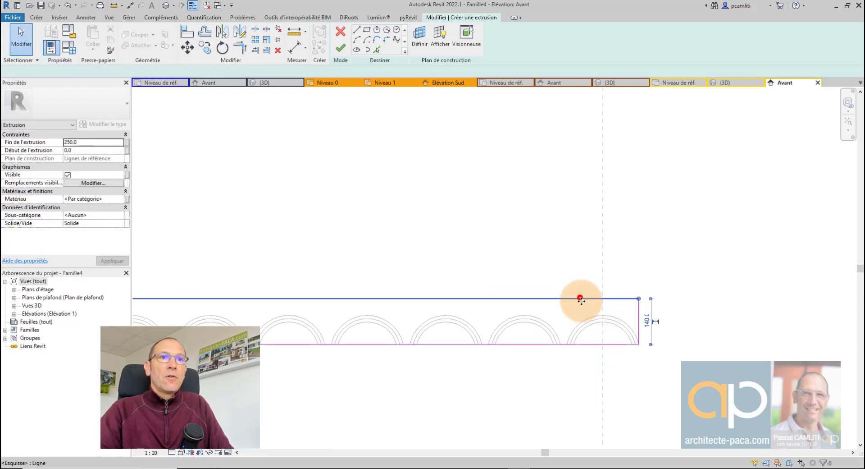
{"action": "left_click_drag", "start_coordinate": [581, 298], "coordinate": [584, 313]}
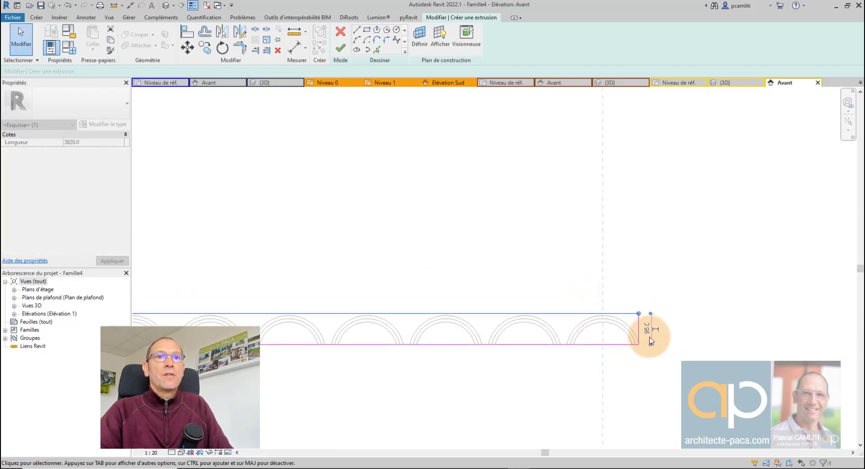
{"action": "left_click", "coordinate": [341, 47]}
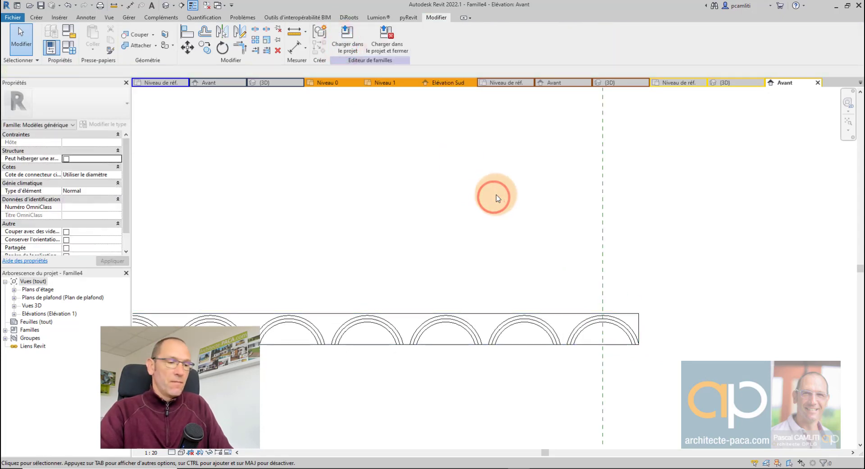
{"action": "key", "text": "ctrl+Tab"}
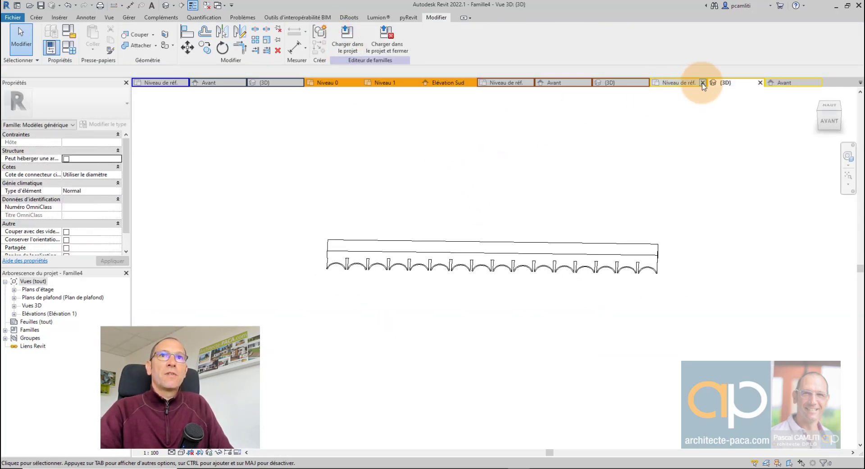
{"action": "left_click", "coordinate": [678, 82]}
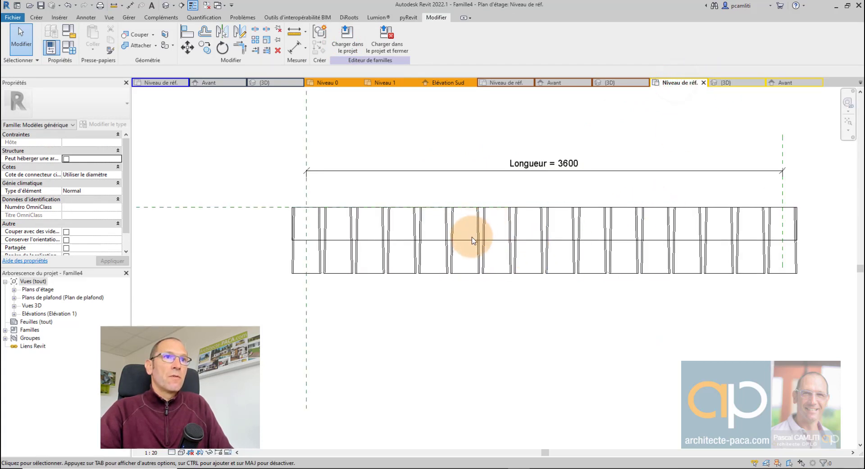
Inspect the solid extrusion's extent over the tile array in the plan.
{"action": "scroll", "coordinate": [473, 240], "scroll_direction": "up", "scroll_amount": 2}
{"action": "left_click", "coordinate": [469, 241]}
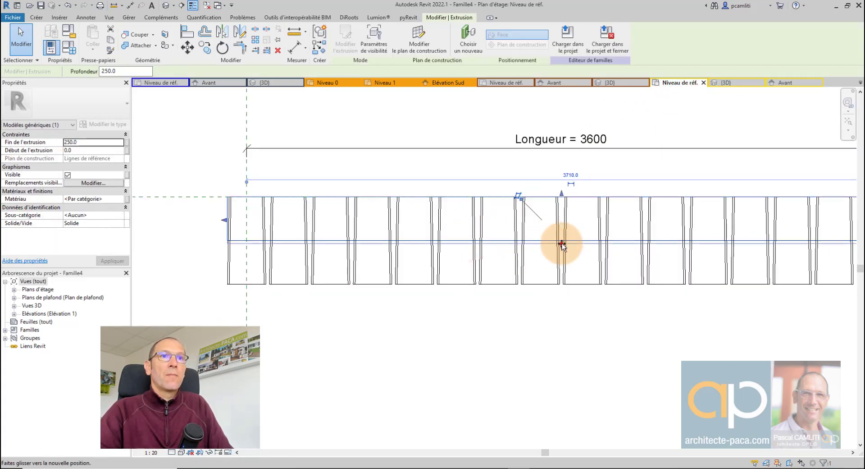
{"action": "left_click", "coordinate": [562, 244]}
{"action": "left_click", "coordinate": [573, 342]}
{"action": "scroll", "coordinate": [572, 343], "scroll_direction": "down", "scroll_amount": 1}
{"action": "middle_click_drag", "start_coordinate": [572, 342], "coordinate": [481, 385]}
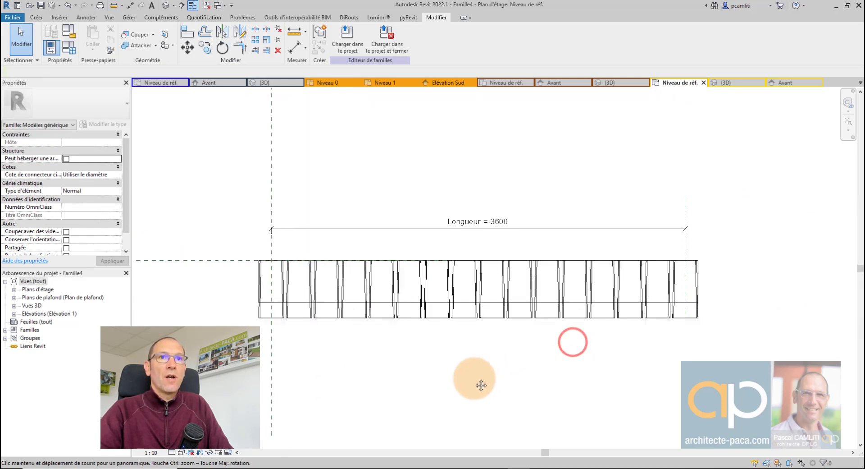
{"action": "middle_click_drag", "start_coordinate": [591, 309], "coordinate": [588, 310]}
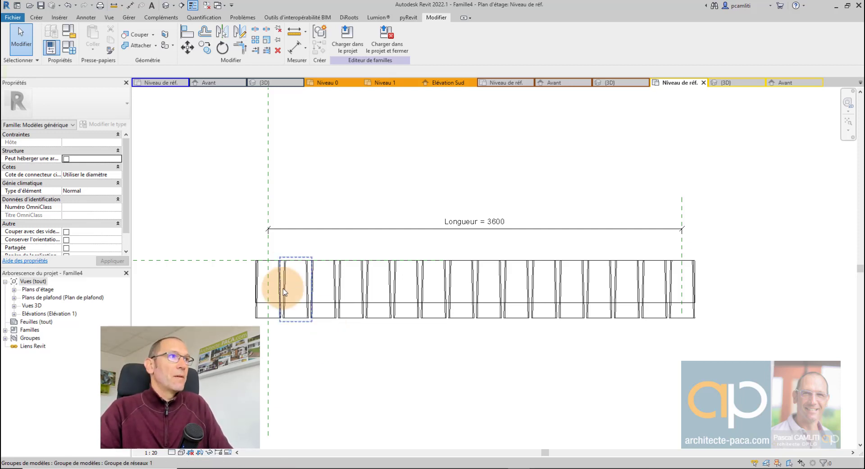
Add a type family parameter named "Matériau Tuile", with discipline Commun and parameter type Matériau, grouped under Matériaux et finitions.
{"action": "left_click", "coordinate": [70, 49]}
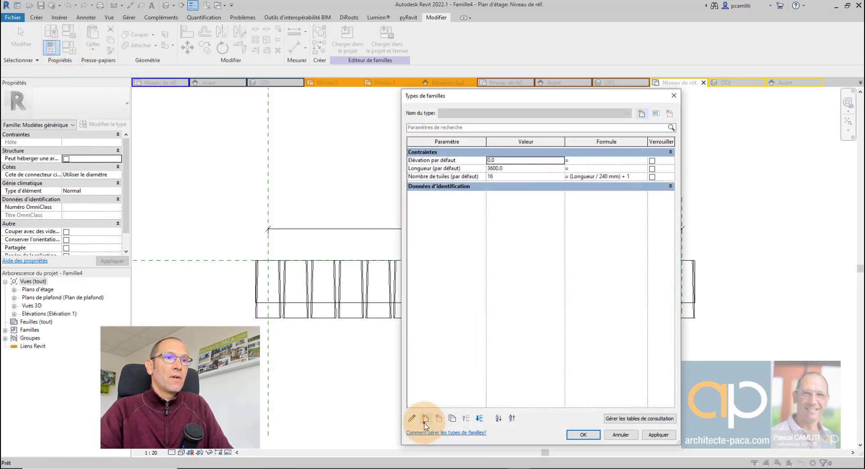
{"action": "left_click", "coordinate": [424, 423]}
{"action": "left_click", "coordinate": [307, 246]}
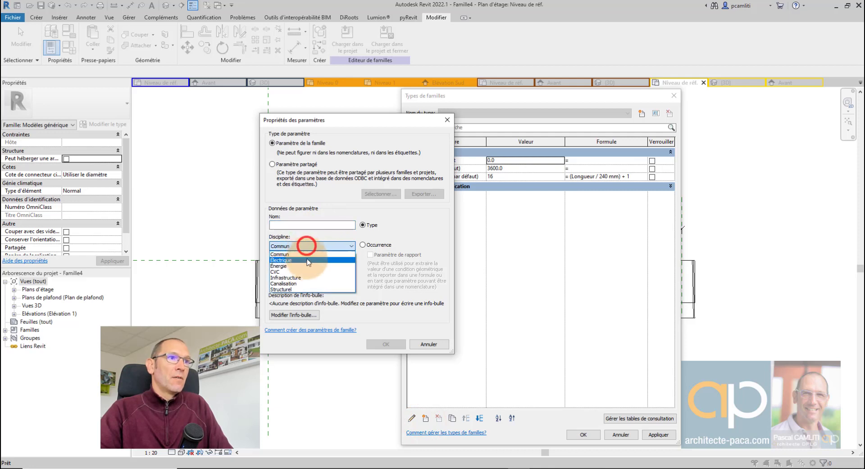
{"action": "left_click", "coordinate": [288, 254]}
{"action": "left_click", "coordinate": [304, 265]}
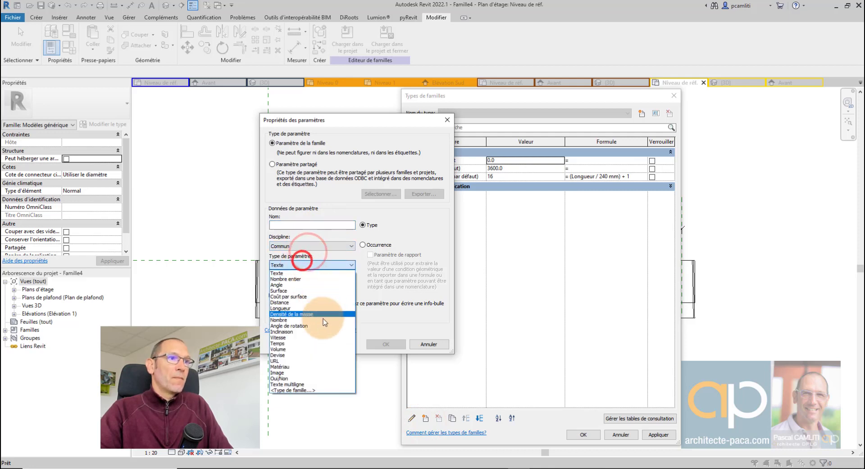
{"action": "left_click", "coordinate": [320, 366]}
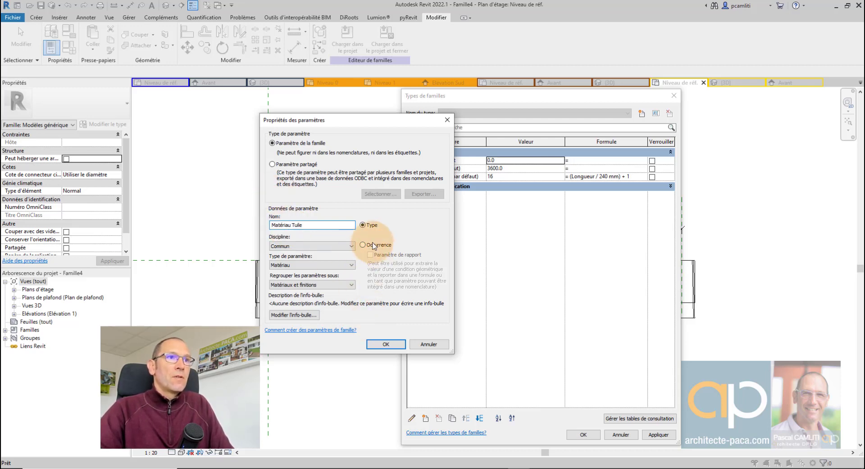
{"action": "left_click", "coordinate": [381, 343]}
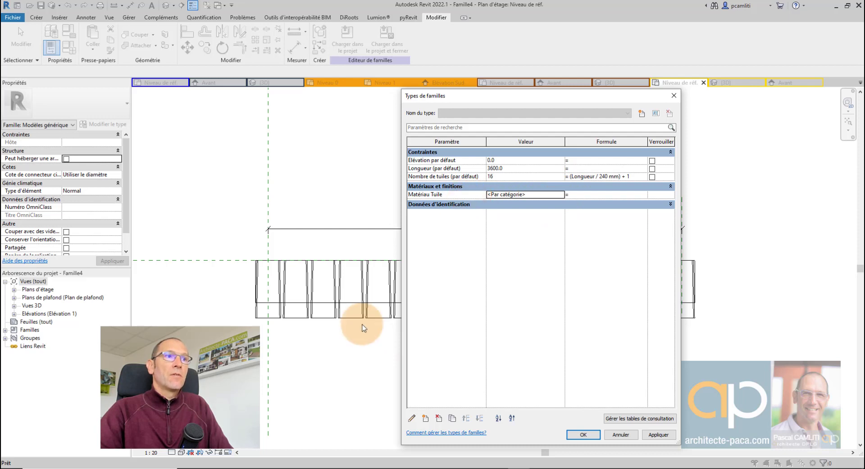
{"action": "left_click", "coordinate": [597, 435]}
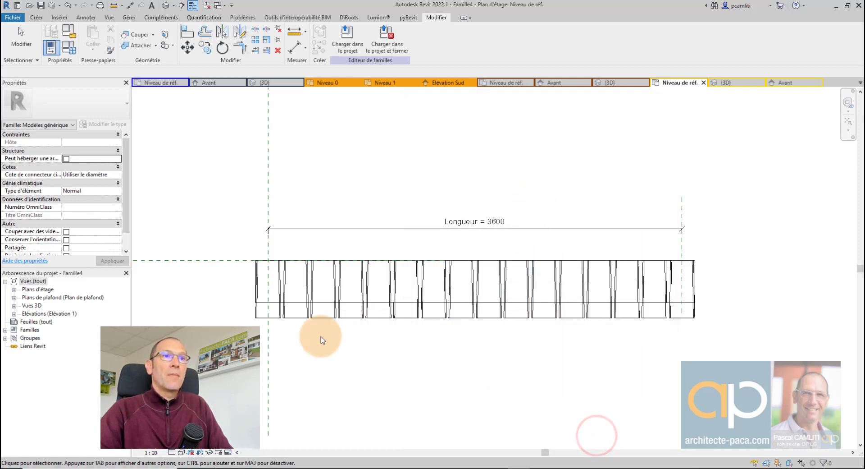
Within the first tile's array group, associate the tuile-canal type's Materiau tuile with the Matériau Tuile family parameter, and finish the group.
{"action": "left_click", "coordinate": [277, 319]}
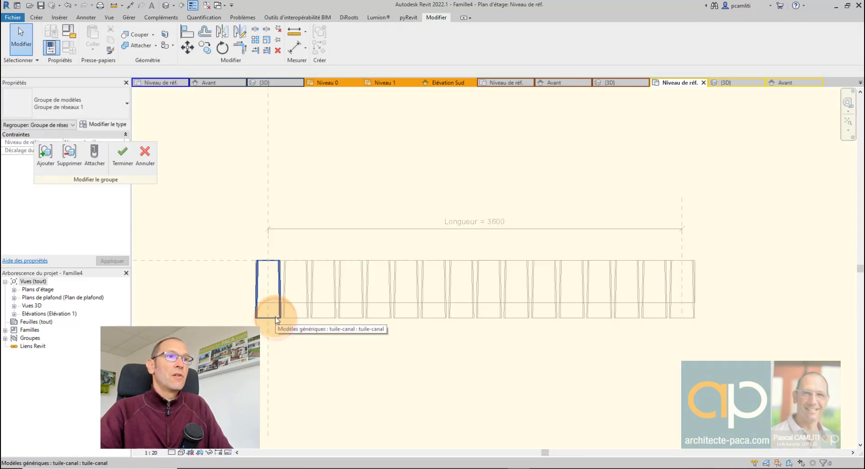
{"action": "left_click", "coordinate": [274, 316]}
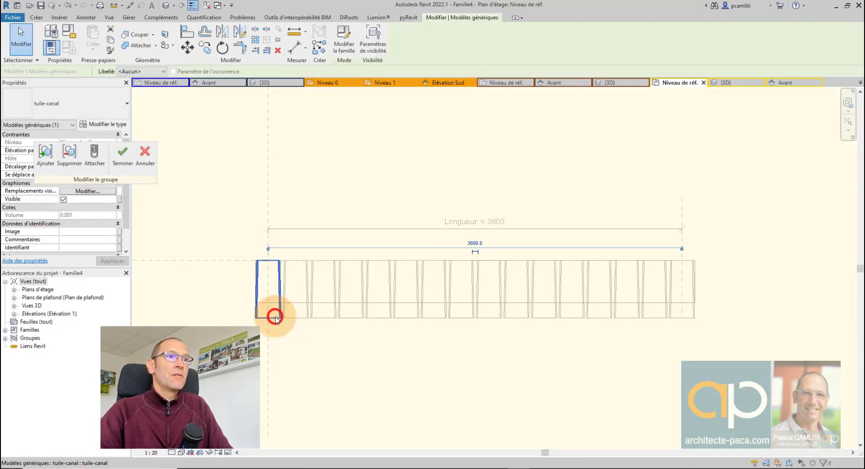
{"action": "left_click", "coordinate": [112, 127]}
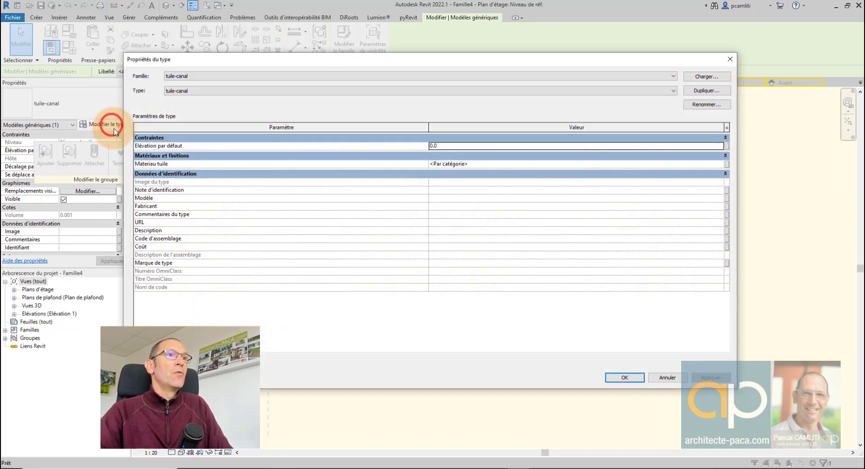
{"action": "left_click", "coordinate": [727, 164]}
{"action": "left_click", "coordinate": [391, 198]}
{"action": "left_click", "coordinate": [451, 304]}
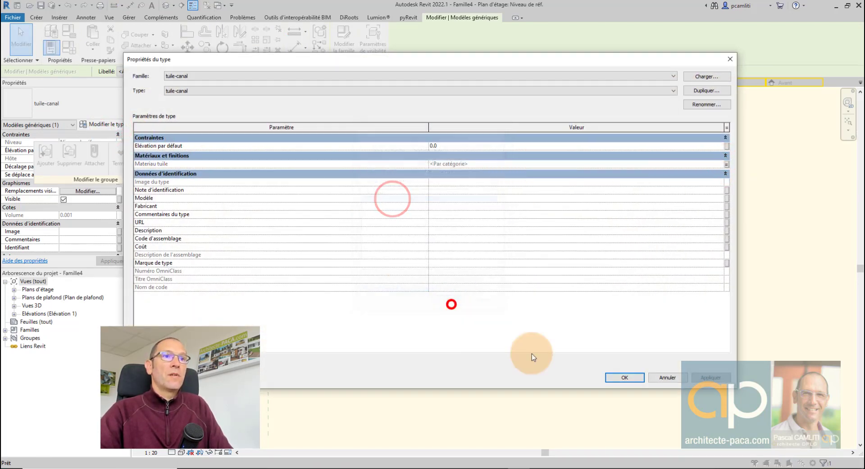
{"action": "left_click", "coordinate": [623, 376]}
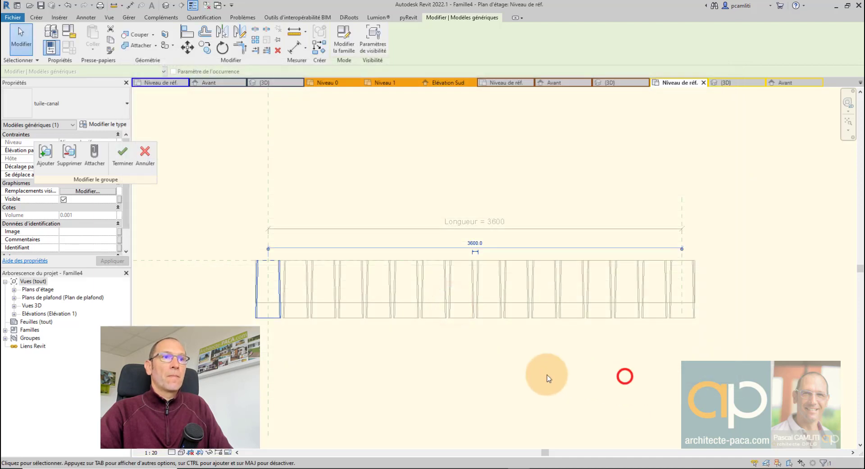
{"action": "left_click", "coordinate": [123, 155]}
{"action": "left_click", "coordinate": [355, 144]}
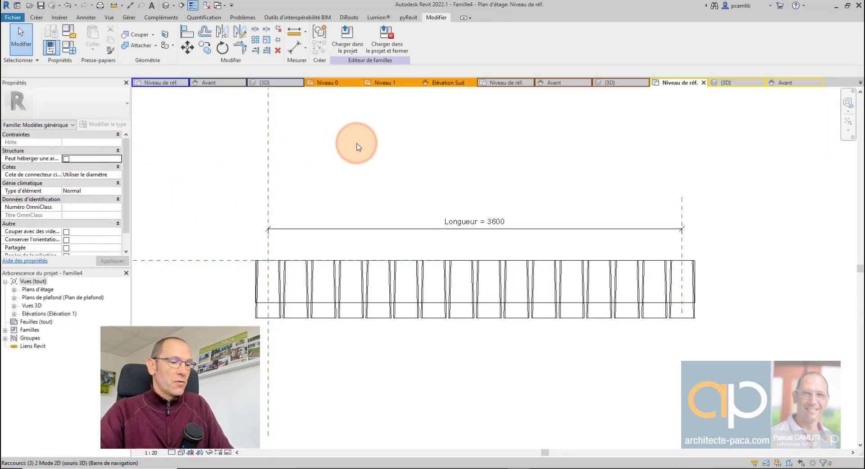
Examine the extruded tile row in the 3D view, and return to the Niveau de réf. plan.
{"action": "key", "text": "d"}
{"action": "middle_click_drag", "start_coordinate": [456, 248], "coordinate": [392, 160], "text": "shift"}
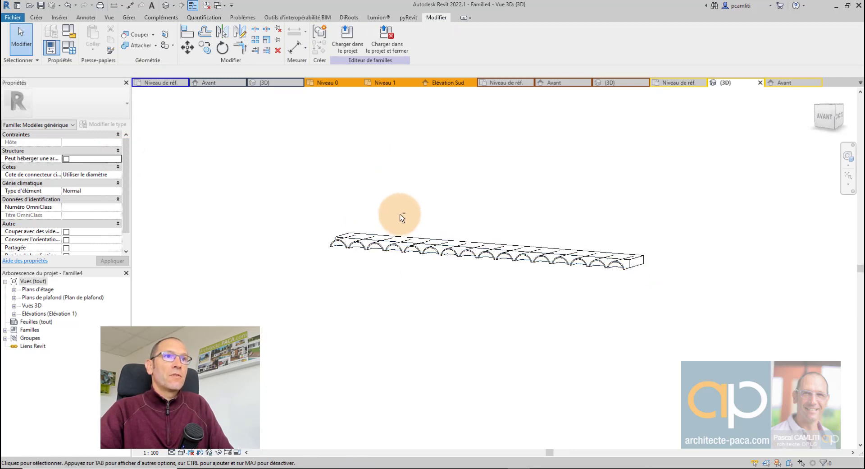
{"action": "scroll", "coordinate": [349, 251], "scroll_direction": "up", "scroll_amount": 2}
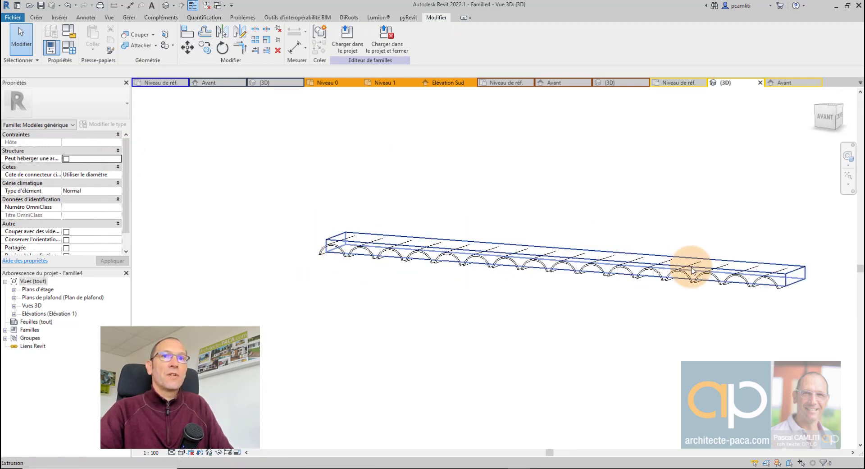
{"action": "scroll", "coordinate": [690, 266], "scroll_direction": "down", "scroll_amount": 2}
{"action": "middle_click_drag", "start_coordinate": [685, 259], "coordinate": [623, 325], "text": "shift"}
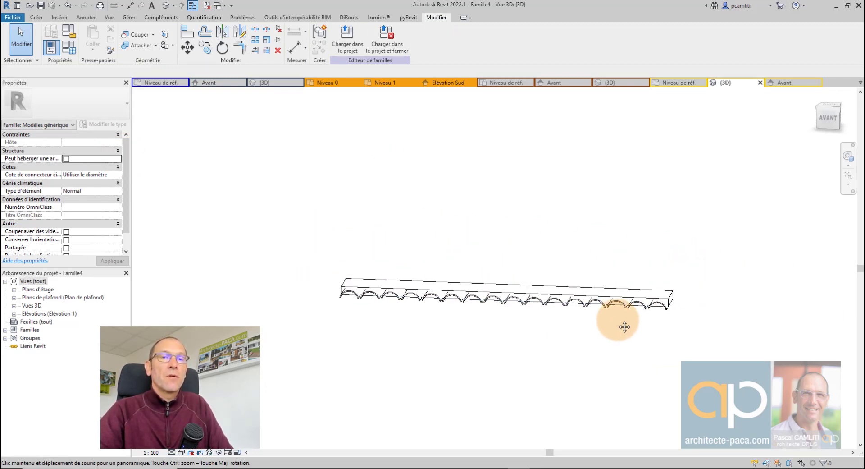
{"action": "left_click", "coordinate": [682, 84]}
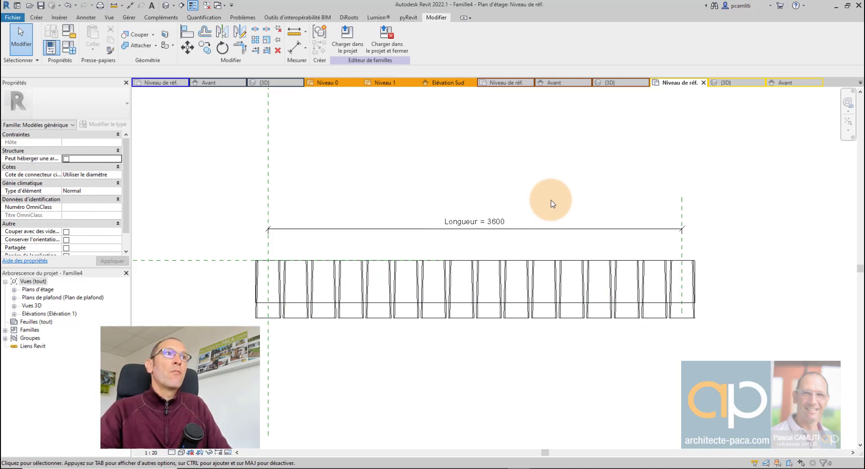
Switch from the family to the Projet-Tuile-genoise.rvt project without saving it, and display its 3D view.
{"action": "left_click", "coordinate": [280, 83]}
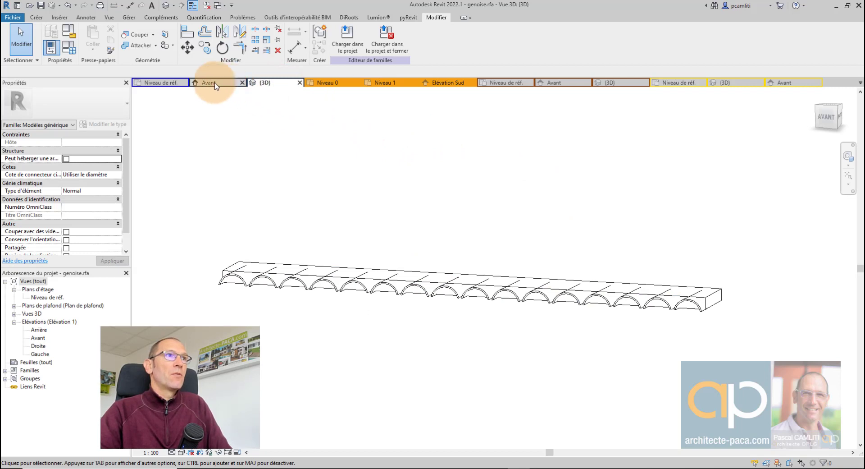
{"action": "left_click", "coordinate": [343, 83]}
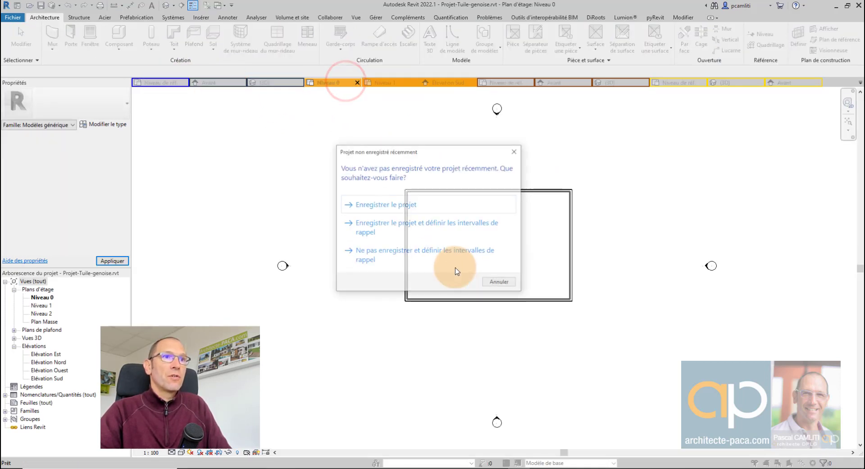
{"action": "left_click", "coordinate": [515, 151]}
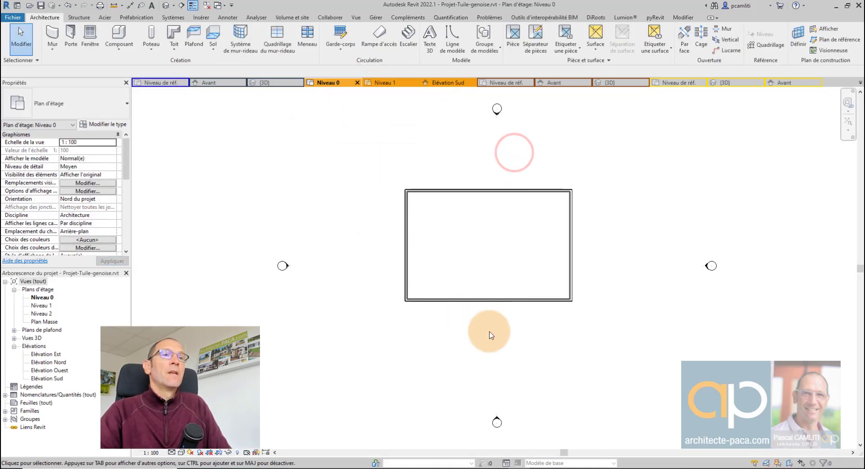
{"action": "scroll", "coordinate": [478, 311], "scroll_direction": "up", "scroll_amount": 1}
{"action": "key", "text": "ctrl+Tab"}
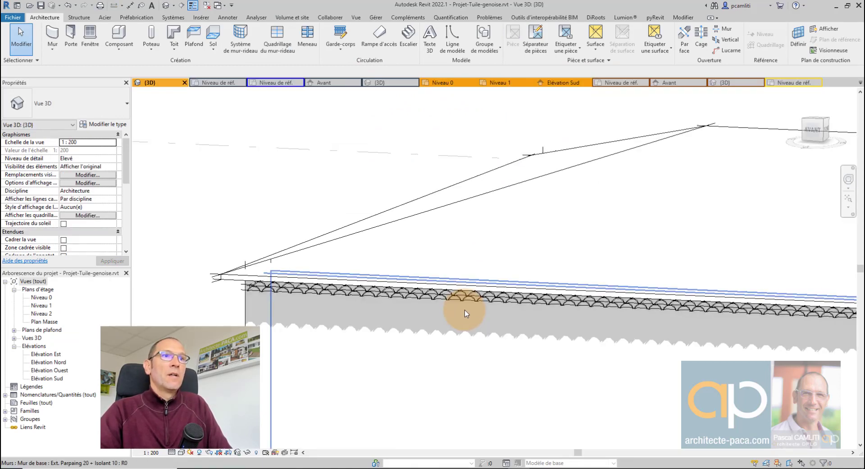
Examine the stacked genoise rows under the roof eave in 3D, checking the lower row's instance properties.
{"action": "scroll", "coordinate": [464, 310], "scroll_direction": "down", "scroll_amount": 2}
{"action": "middle_click_drag", "start_coordinate": [475, 313], "coordinate": [354, 301]}
{"action": "scroll", "coordinate": [373, 295], "scroll_direction": "up", "scroll_amount": 3}
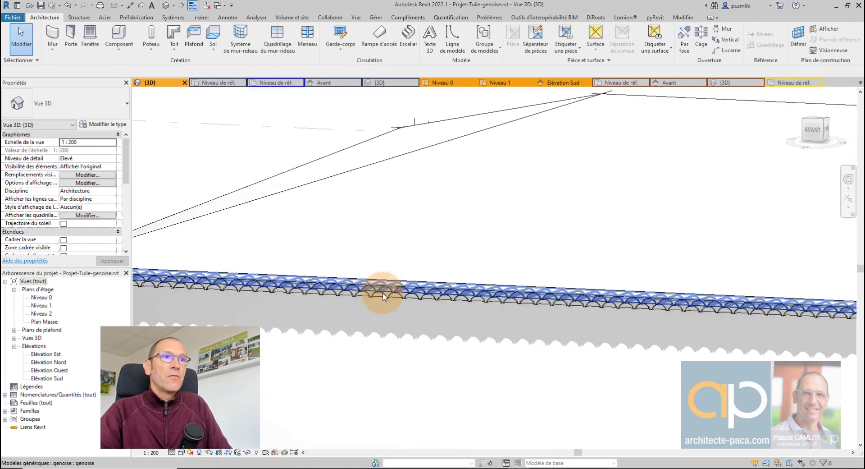
{"action": "left_click", "coordinate": [382, 295]}
{"action": "scroll", "coordinate": [434, 334], "scroll_direction": "down", "scroll_amount": 1}
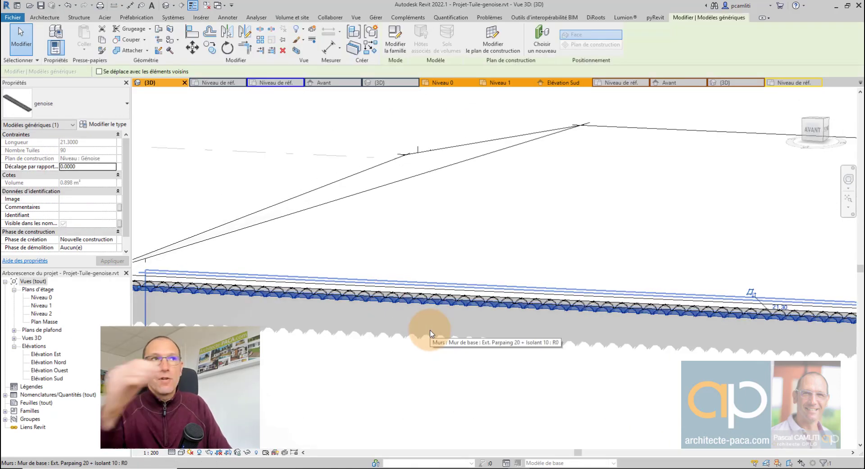
{"action": "left_click", "coordinate": [297, 142]}
{"action": "scroll", "coordinate": [283, 130], "scroll_direction": "down", "scroll_amount": 1}
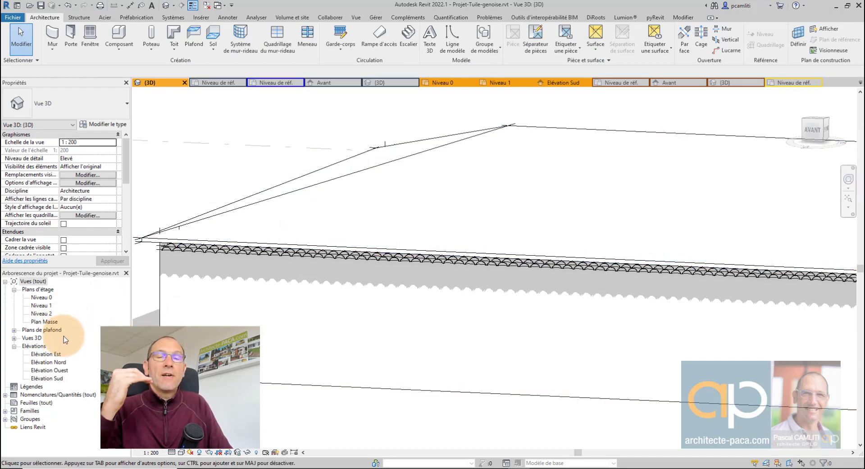
Open the Elévation Sud view, and copy the Niveau 1 level about 0.80 m downward to elevation 2.20.
{"action": "double_click", "coordinate": [61, 380]}
{"action": "scroll", "coordinate": [506, 360], "scroll_direction": "down", "scroll_amount": 4}
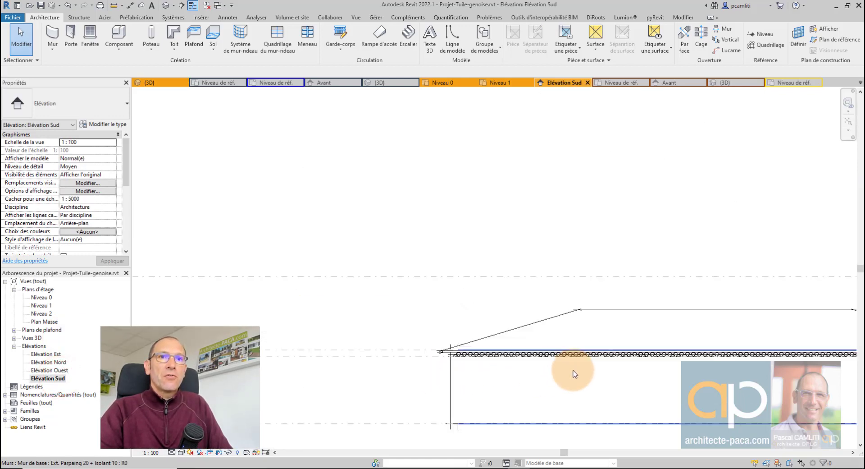
{"action": "middle_click_drag", "start_coordinate": [573, 370], "coordinate": [412, 292]}
{"action": "middle_click_drag", "start_coordinate": [627, 306], "coordinate": [328, 303]}
{"action": "scroll", "coordinate": [611, 294], "scroll_direction": "up", "scroll_amount": 4}
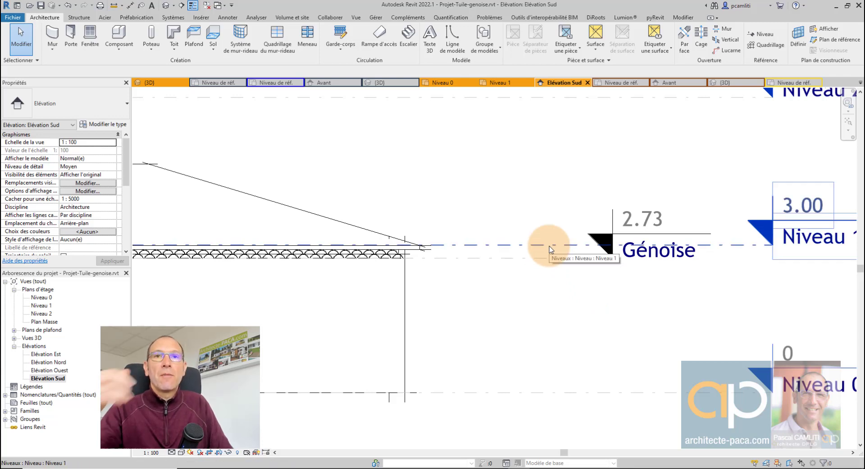
{"action": "left_click", "coordinate": [550, 248]}
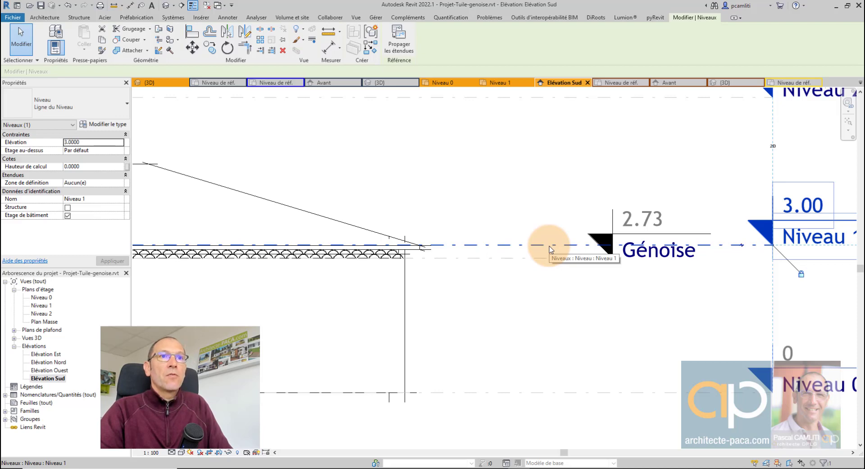
{"action": "key", "text": "c"}
{"action": "key", "text": "o"}
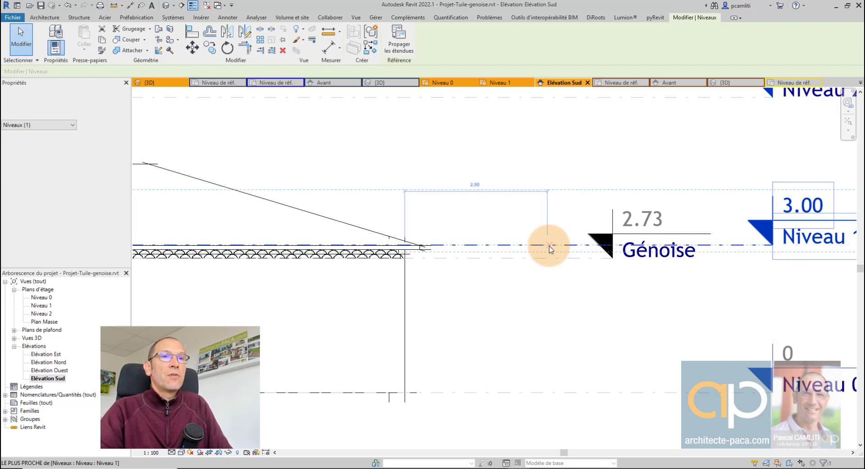
{"action": "left_click", "coordinate": [550, 248]}
{"action": "left_click", "coordinate": [549, 284]}
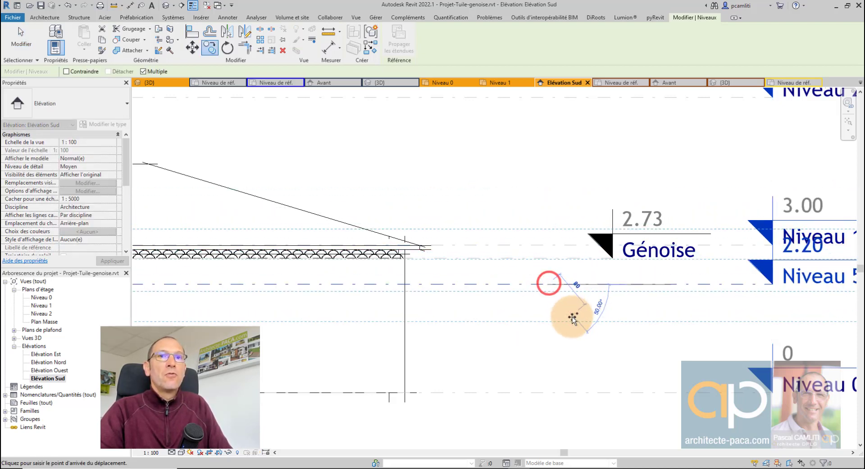
{"action": "key", "text": "Escape"}
{"action": "left_click", "coordinate": [734, 283]}
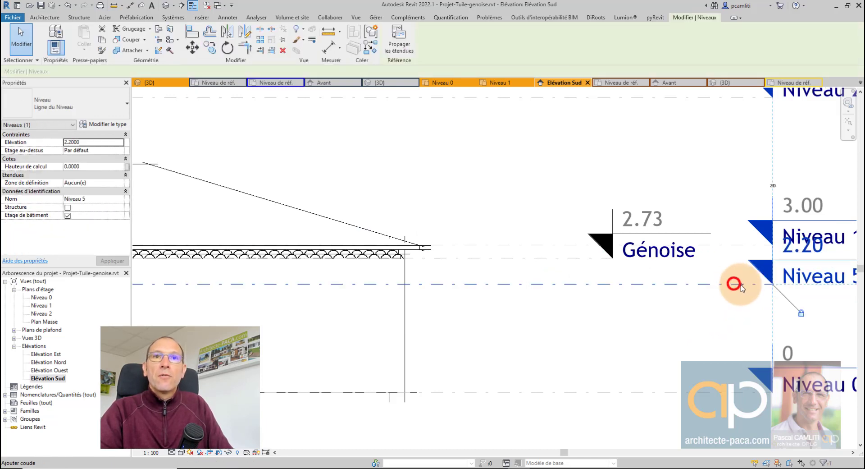
{"action": "middle_click_drag", "start_coordinate": [735, 284], "coordinate": [548, 299]}
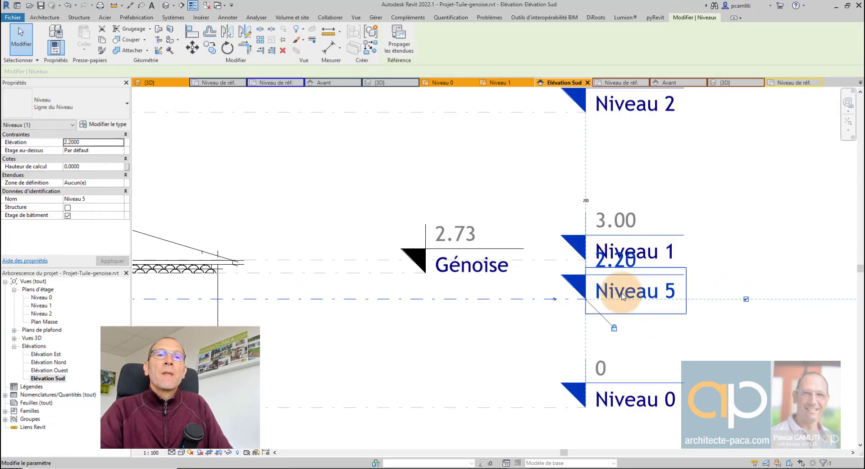
{"action": "scroll", "coordinate": [623, 296], "scroll_direction": "up", "scroll_amount": 2}
{"action": "left_click", "coordinate": [621, 293]}
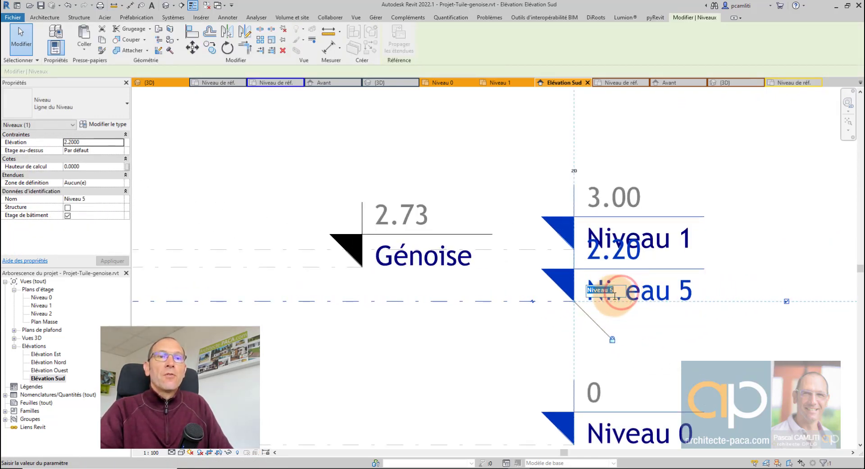
{"action": "left_click", "coordinate": [488, 320]}
{"action": "left_click", "coordinate": [506, 350]}
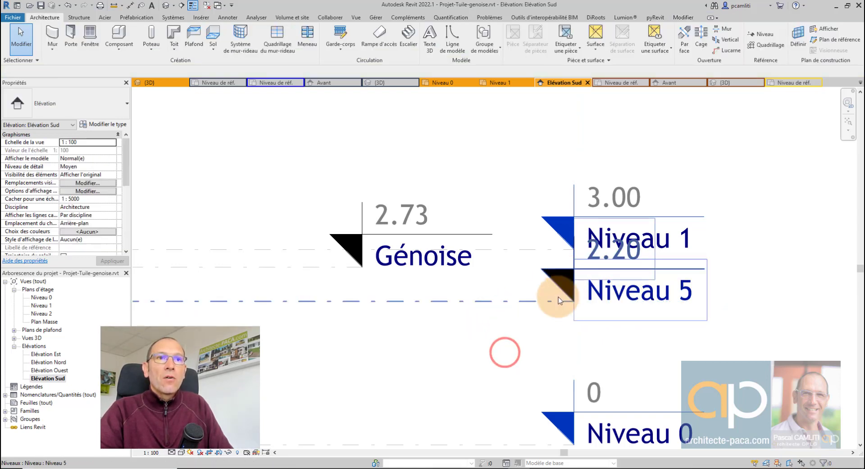
Rename the copied level, Niveau 5, as Génoise 02.
{"action": "left_click", "coordinate": [529, 300]}
{"action": "left_click", "coordinate": [528, 341]}
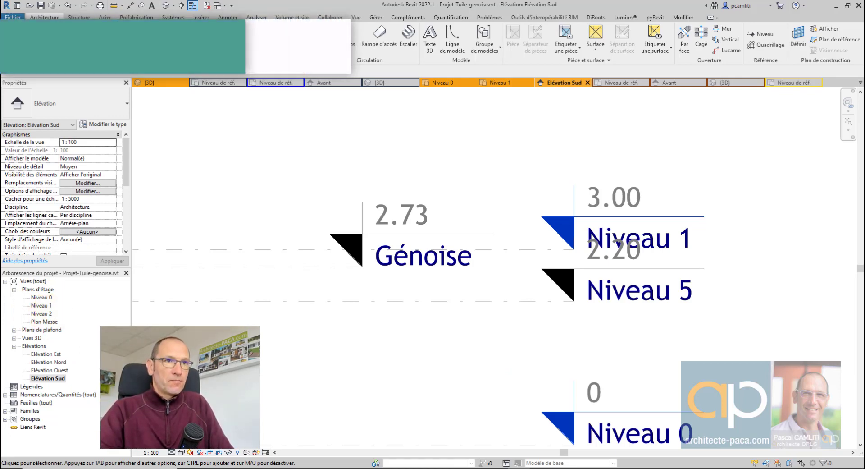
{"action": "scroll", "coordinate": [419, 315], "scroll_direction": "down", "scroll_amount": 2}
{"action": "scroll", "coordinate": [448, 326], "scroll_direction": "up", "scroll_amount": 2}
{"action": "left_click", "coordinate": [455, 291]}
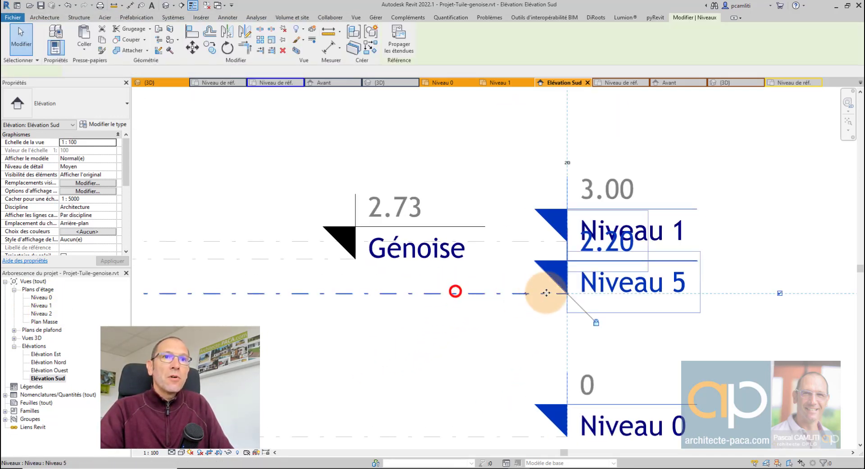
{"action": "left_click", "coordinate": [593, 285]}
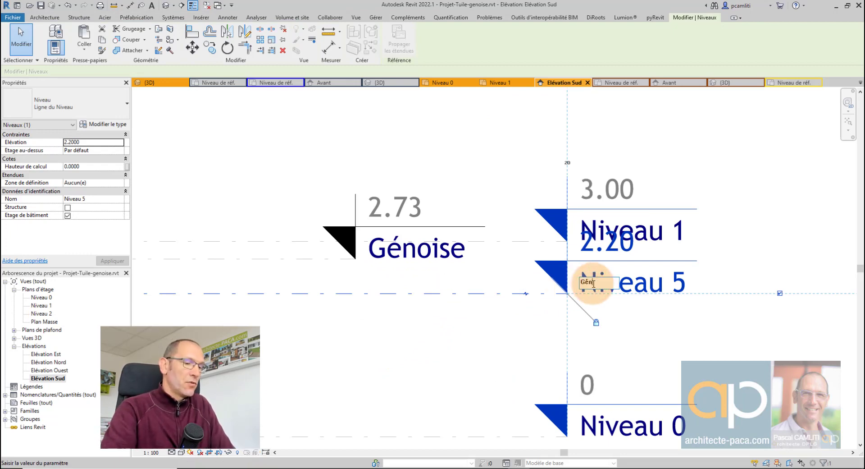
{"action": "type", "text": "Génoise 02"}
{"action": "key", "text": "Return"}
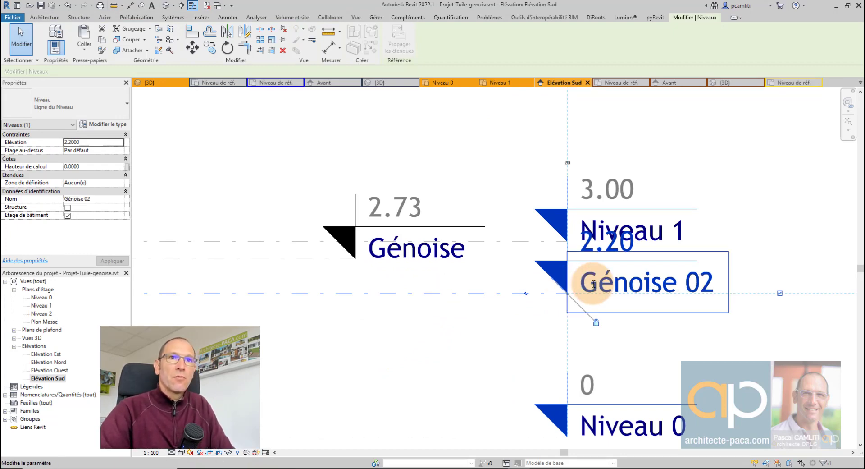
Unlock the end of the Génoise 02 level line, pull its head in toward the building, and lower the level to elevation 1.60.
{"action": "scroll", "coordinate": [599, 280], "scroll_direction": "down", "scroll_amount": 2}
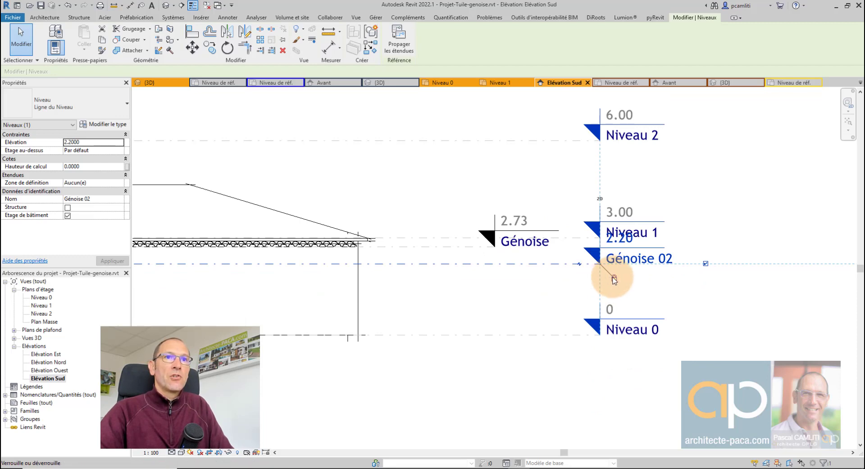
{"action": "left_click", "coordinate": [614, 278]}
{"action": "left_click_drag", "start_coordinate": [601, 269], "coordinate": [383, 283]}
{"action": "left_click", "coordinate": [425, 305]}
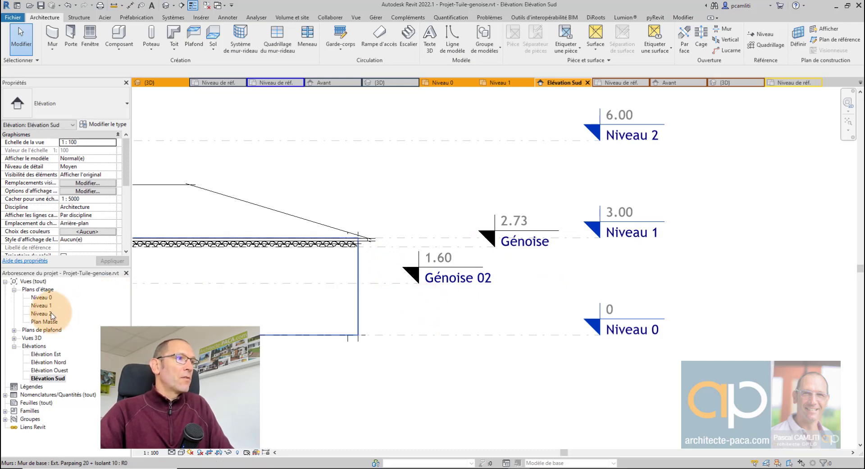
{"action": "left_click", "coordinate": [417, 316]}
Check the roof in the Niveau 1 plan, and switch to the Niveau 0 plan.
{"action": "middle_click_drag", "start_coordinate": [418, 315], "coordinate": [588, 284]}
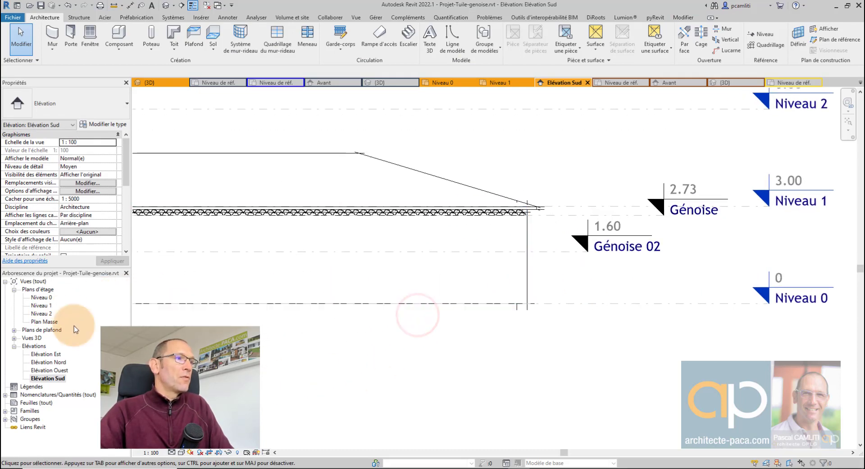
{"action": "double_click", "coordinate": [46, 307]}
{"action": "scroll", "coordinate": [476, 339], "scroll_direction": "up", "scroll_amount": 3}
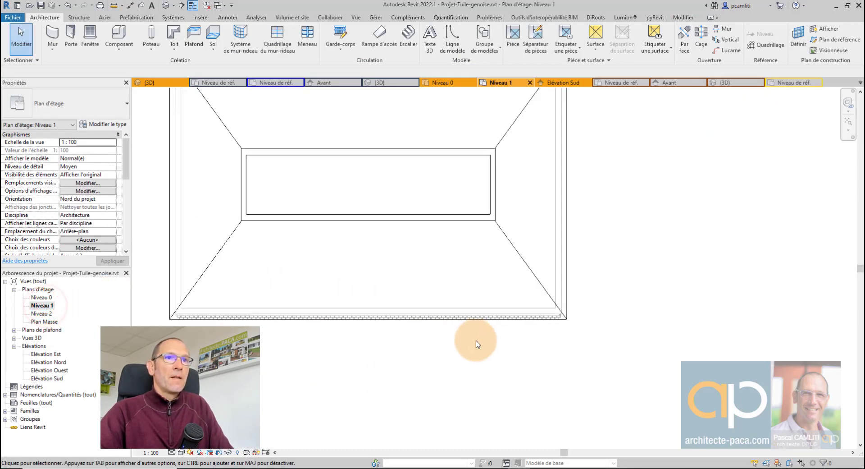
{"action": "scroll", "coordinate": [476, 340], "scroll_direction": "down", "scroll_amount": 3}
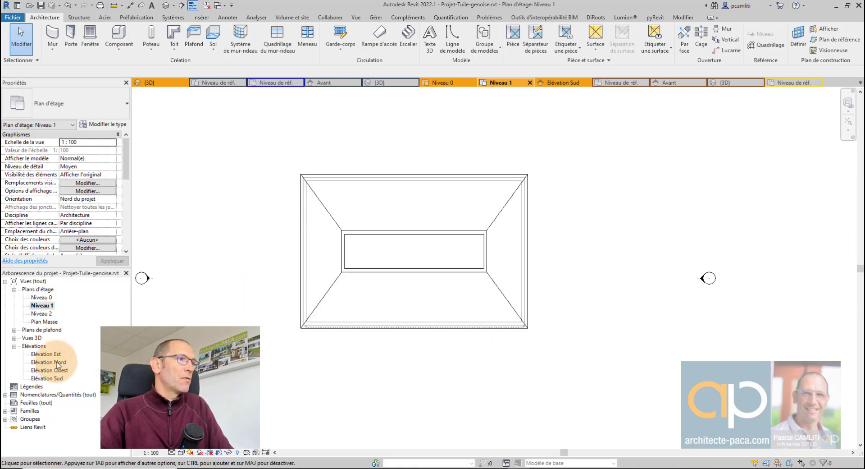
{"action": "left_click", "coordinate": [445, 280]}
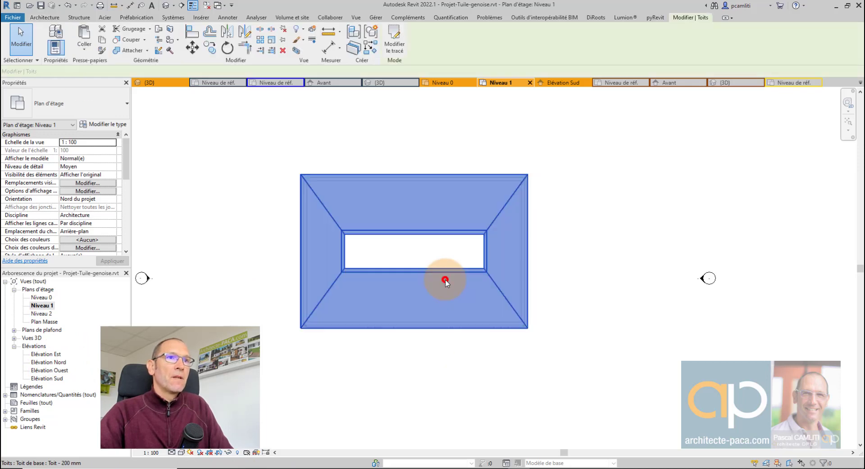
{"action": "right_click", "coordinate": [445, 280]}
{"action": "double_click", "coordinate": [45, 297]}
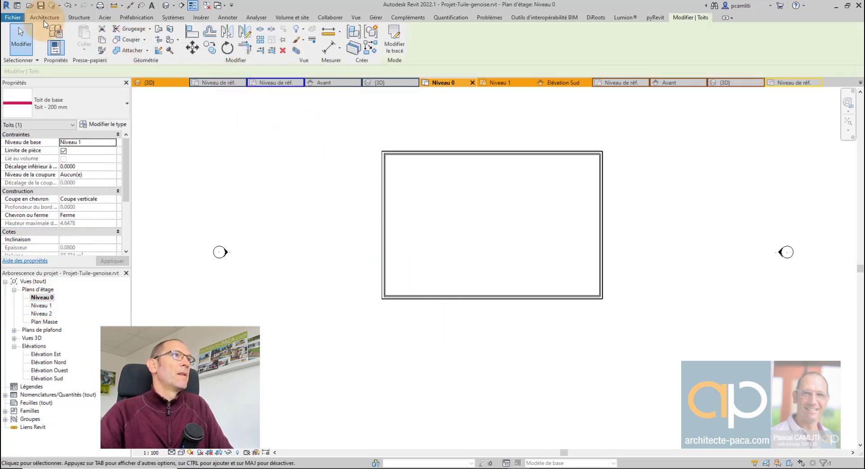
{"action": "left_click", "coordinate": [294, 171]}
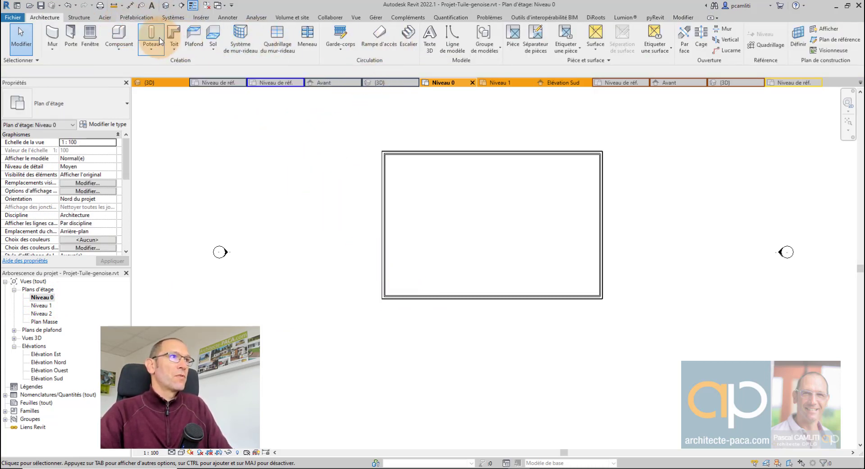
Place a genoise component about 10.90 m long along the building's south wall in the Niveau 0 plan.
{"action": "left_click", "coordinate": [119, 32]}
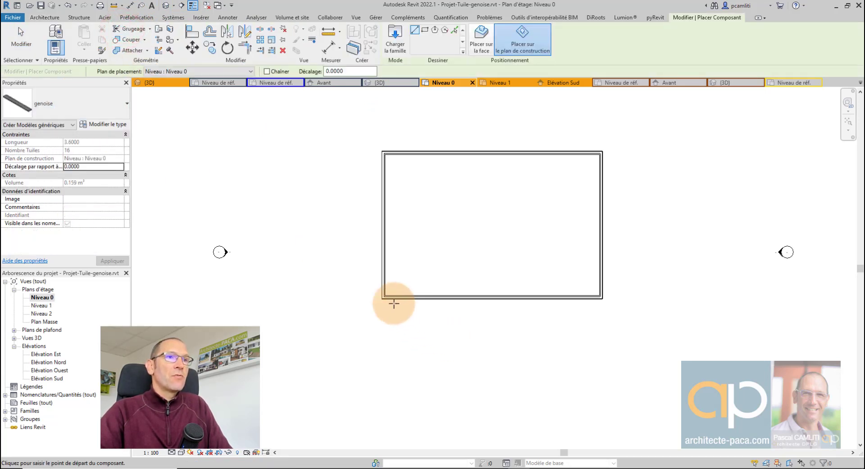
{"action": "scroll", "coordinate": [393, 303], "scroll_direction": "up", "scroll_amount": 3}
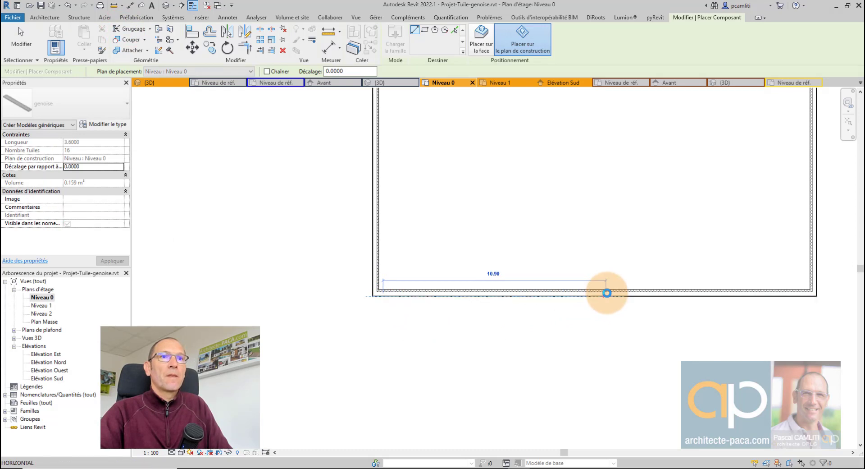
{"action": "left_click", "coordinate": [607, 293]}
{"action": "key", "text": "Escape"}
{"action": "key", "text": "Escape"}
Change the work plane of the placed genoise row to Niveau : Génoise 02.
{"action": "scroll", "coordinate": [604, 315], "scroll_direction": "up", "scroll_amount": 2}
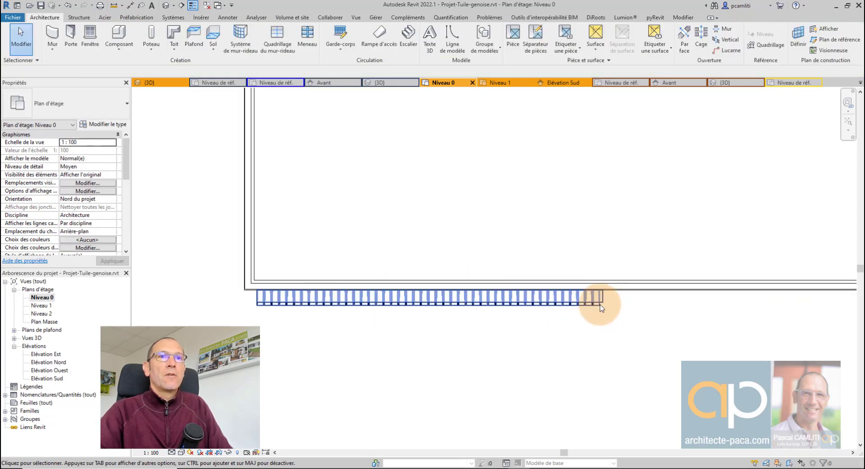
{"action": "scroll", "coordinate": [600, 308], "scroll_direction": "up", "scroll_amount": 1}
{"action": "left_click", "coordinate": [597, 299]}
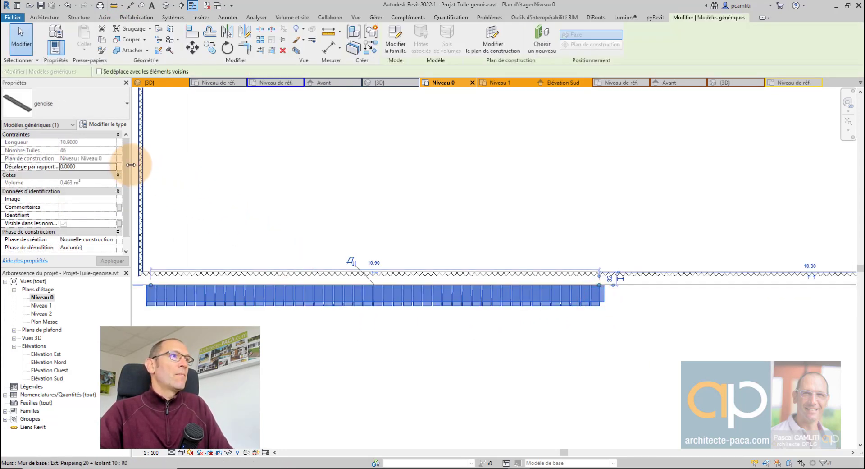
{"action": "left_click", "coordinate": [493, 36]}
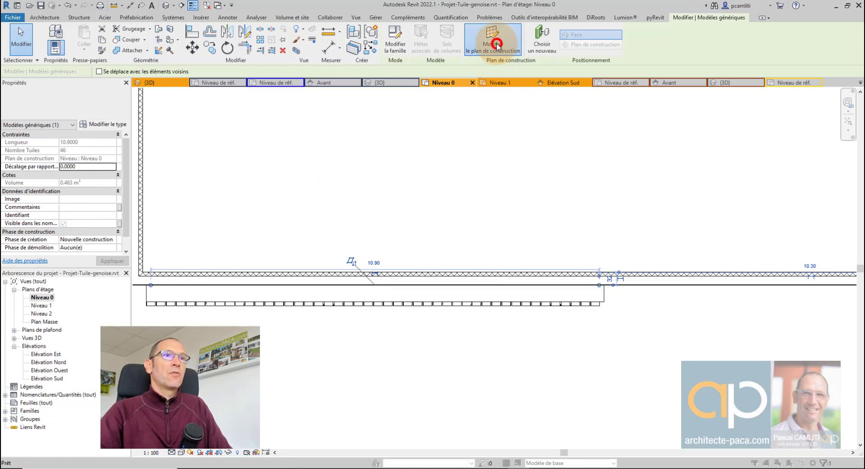
{"action": "left_click", "coordinate": [427, 238]}
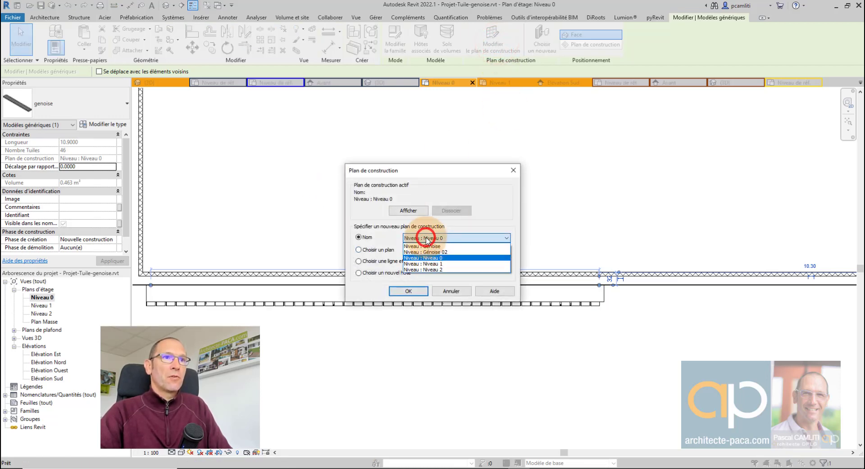
{"action": "left_click", "coordinate": [432, 252]}
{"action": "left_click", "coordinate": [419, 291]}
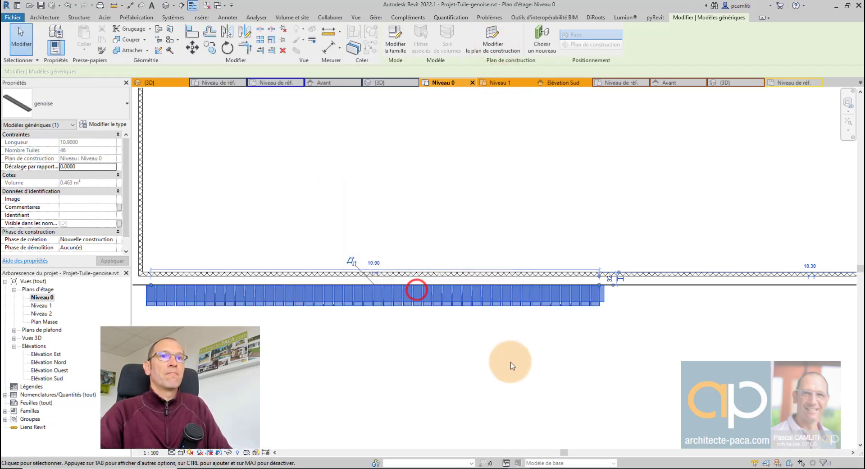
{"action": "left_click", "coordinate": [512, 362]}
Nudge the genoise row toward the building in small increments until its back edge reaches the wall's hatched layer.
{"action": "left_click", "coordinate": [593, 303]}
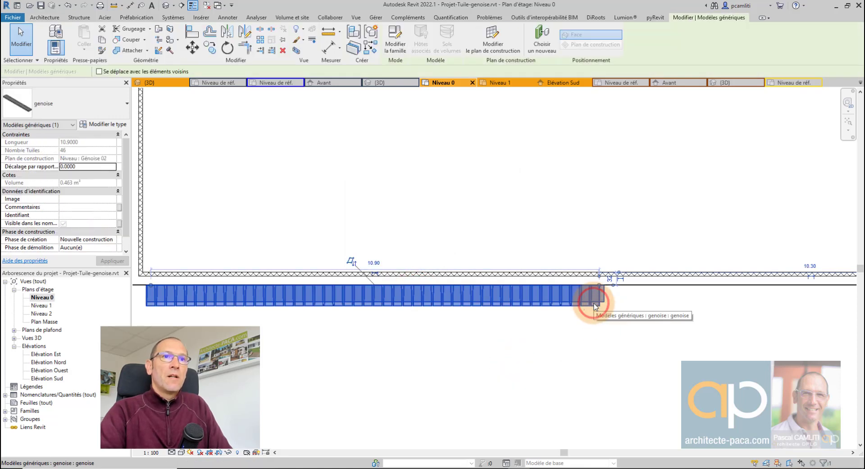
{"action": "key", "text": "Up"}
{"action": "key", "text": "Up"}
{"action": "key", "text": "Up"}
{"action": "key", "text": "Up"}
{"action": "key", "text": "Up"}
{"action": "key", "text": "Up"}
{"action": "key", "text": "Up"}
{"action": "key", "text": "Up"}
{"action": "key", "text": "Up"}
{"action": "key", "text": "Up"}
{"action": "key", "text": "Up"}
{"action": "key", "text": "Up"}
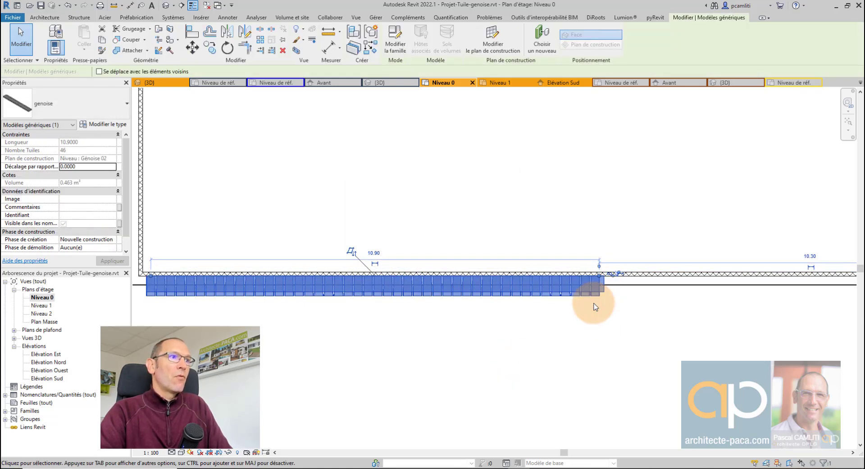
Examine how the genoise row sits against the wall near the building's southwest corner.
{"action": "middle_click_drag", "start_coordinate": [194, 308], "coordinate": [429, 313]}
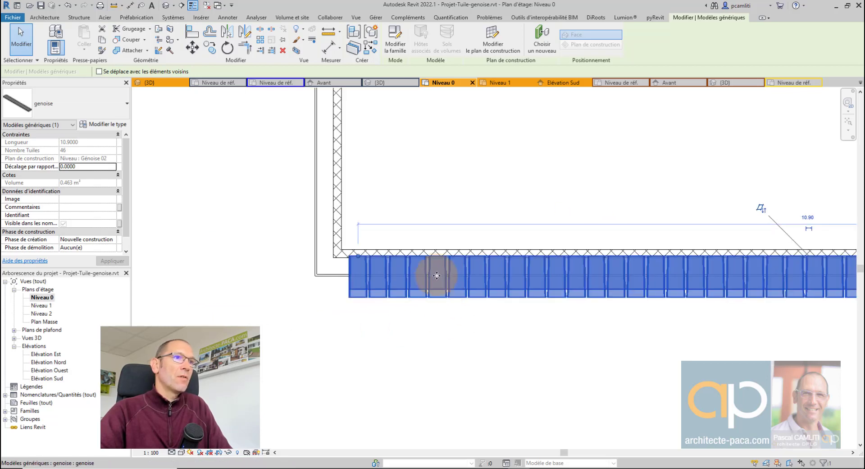
{"action": "scroll", "coordinate": [426, 269], "scroll_direction": "up", "scroll_amount": 3}
{"action": "left_click", "coordinate": [413, 261]}
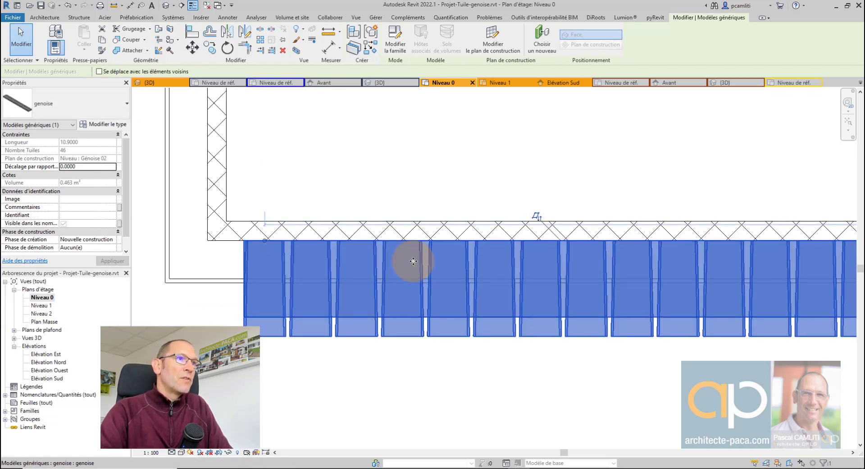
{"action": "key", "text": "Escape"}
{"action": "scroll", "coordinate": [413, 261], "scroll_direction": "down", "scroll_amount": 3}
{"action": "scroll", "coordinate": [562, 360], "scroll_direction": "down", "scroll_amount": 3}
{"action": "middle_click_drag", "start_coordinate": [561, 360], "coordinate": [384, 349]}
{"action": "scroll", "coordinate": [419, 349], "scroll_direction": "down", "scroll_amount": 3}
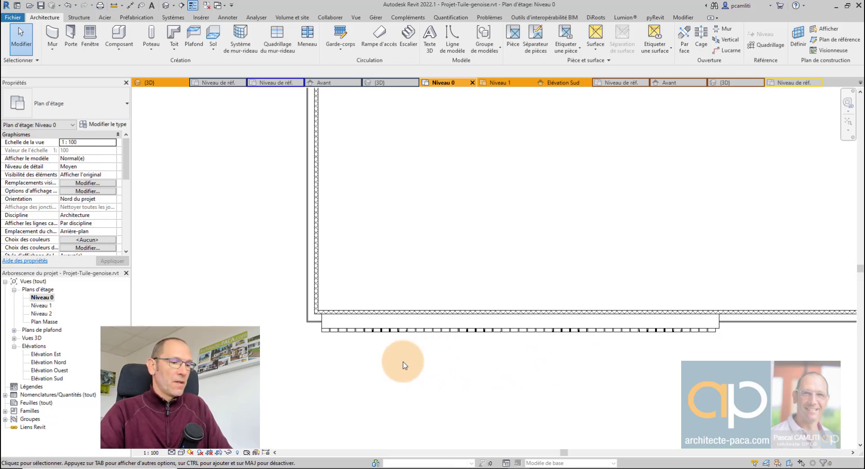
In the Elévation Sud view, stretch the east end of the Génoise 02 tile row to a total length of about 14.08 m.
{"action": "left_click", "coordinate": [555, 86]}
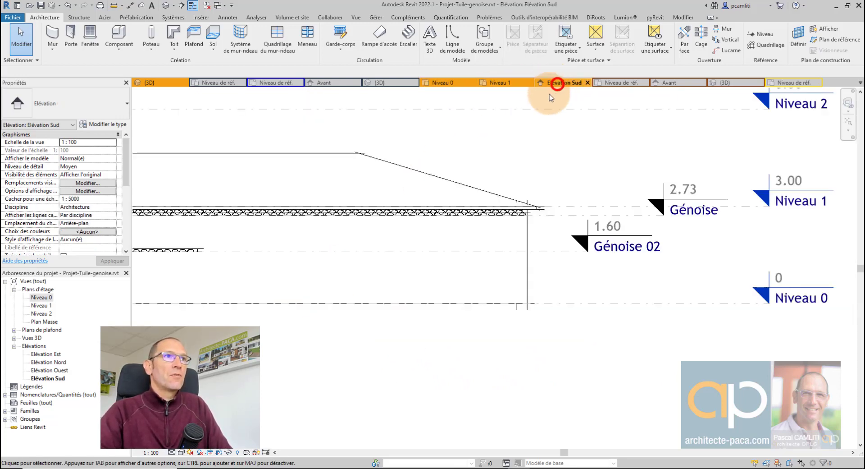
{"action": "scroll", "coordinate": [622, 235], "scroll_direction": "up", "scroll_amount": 3}
{"action": "scroll", "coordinate": [459, 245], "scroll_direction": "up", "scroll_amount": 2}
{"action": "scroll", "coordinate": [459, 243], "scroll_direction": "up", "scroll_amount": 2}
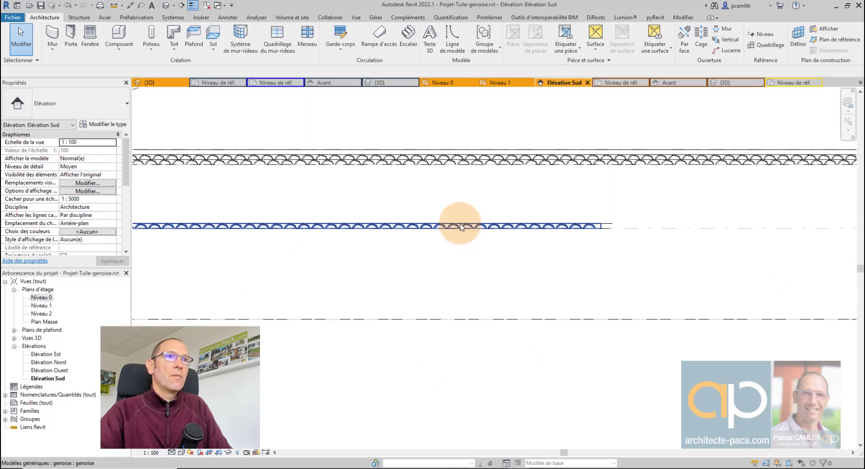
{"action": "left_click", "coordinate": [459, 224]}
{"action": "scroll", "coordinate": [633, 248], "scroll_direction": "down", "scroll_amount": 3}
{"action": "middle_click_drag", "start_coordinate": [633, 248], "coordinate": [462, 255]}
{"action": "scroll", "coordinate": [460, 254], "scroll_direction": "up", "scroll_amount": 5}
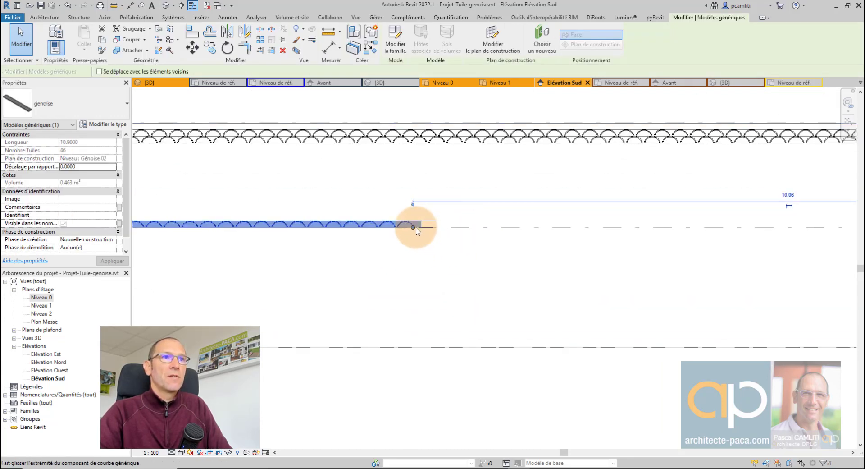
{"action": "left_click", "coordinate": [413, 226]}
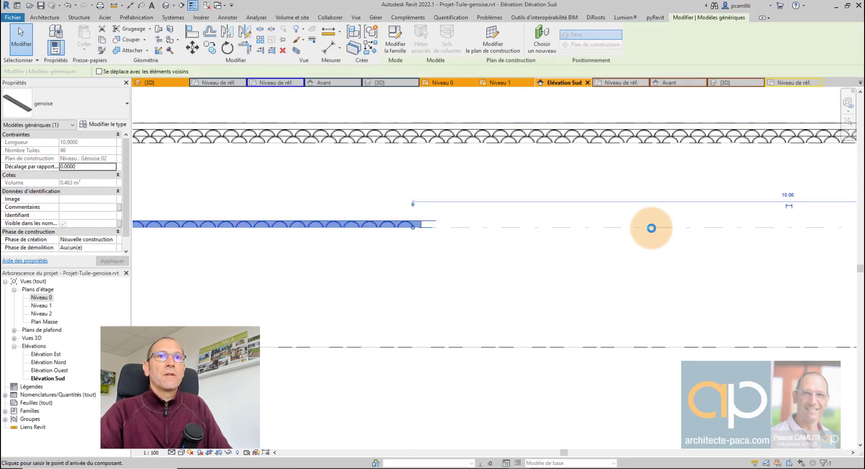
{"action": "left_click", "coordinate": [653, 228]}
{"action": "scroll", "coordinate": [671, 257], "scroll_direction": "down", "scroll_amount": 4}
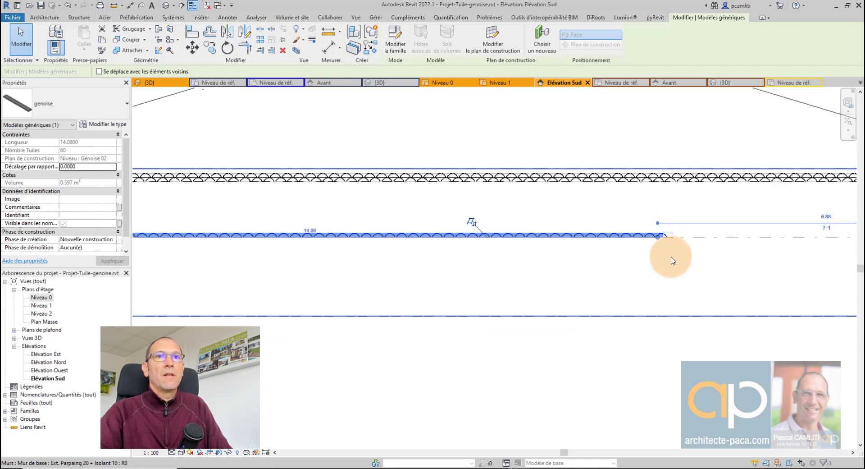
{"action": "key", "text": "Escape"}
Copy the Génoise 02 tile row directly on top of itself, 0.09 m higher.
{"action": "scroll", "coordinate": [309, 239], "scroll_direction": "up", "scroll_amount": 2}
{"action": "left_click", "coordinate": [309, 236]}
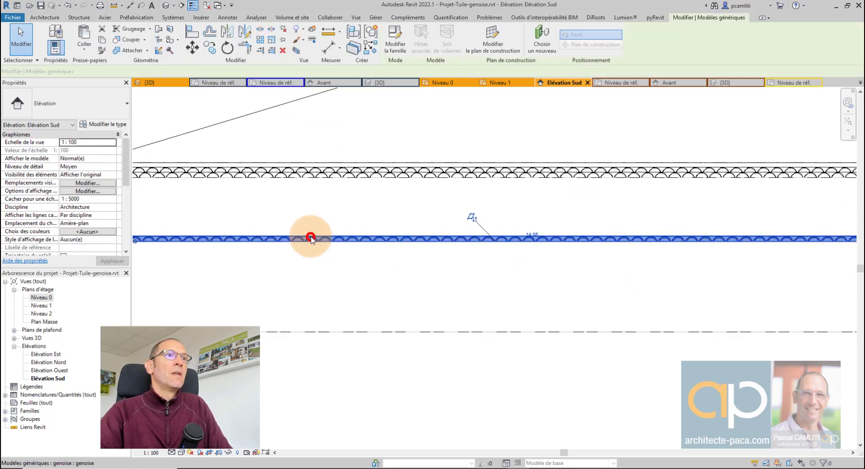
{"action": "scroll", "coordinate": [315, 239], "scroll_direction": "up", "scroll_amount": 3}
{"action": "key", "text": "c"}
{"action": "key", "text": "o"}
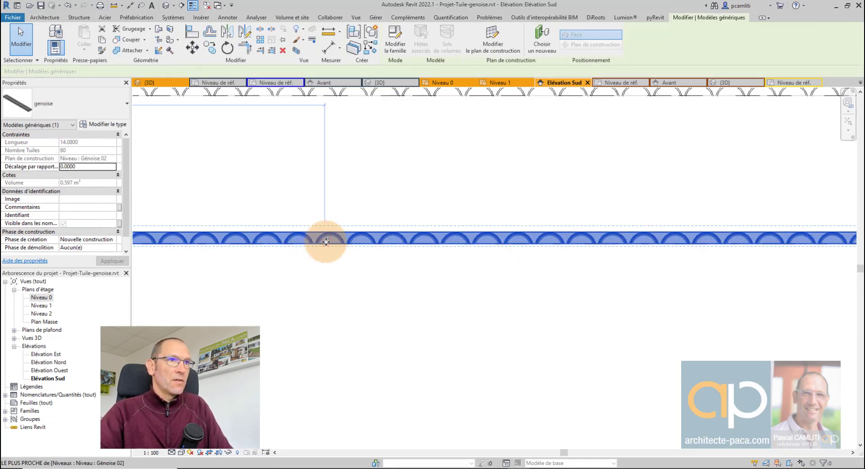
{"action": "left_click", "coordinate": [327, 244]}
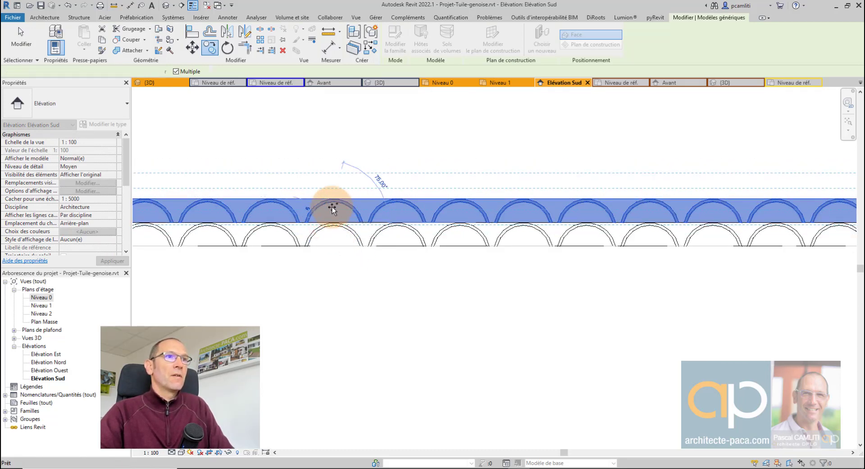
{"action": "left_click", "coordinate": [333, 205]}
{"action": "key", "text": "Escape"}
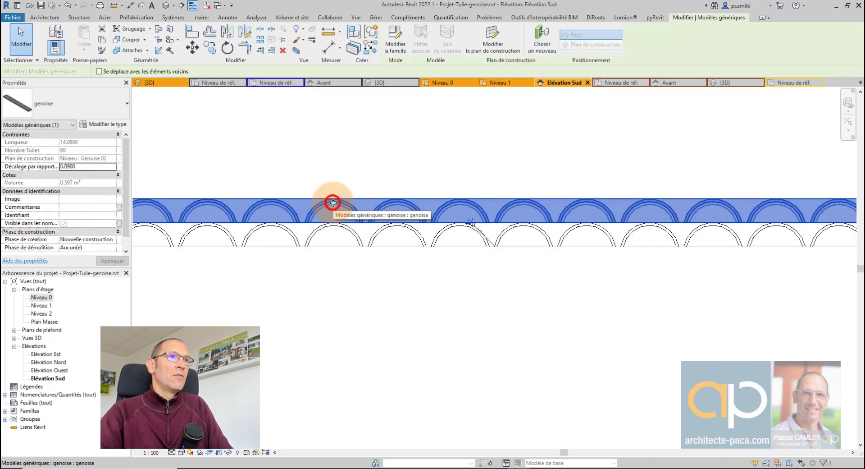
{"action": "right_click", "coordinate": [325, 168]}
{"action": "key", "text": "Escape"}
{"action": "key", "text": "Escape"}
{"action": "left_click", "coordinate": [322, 208]}
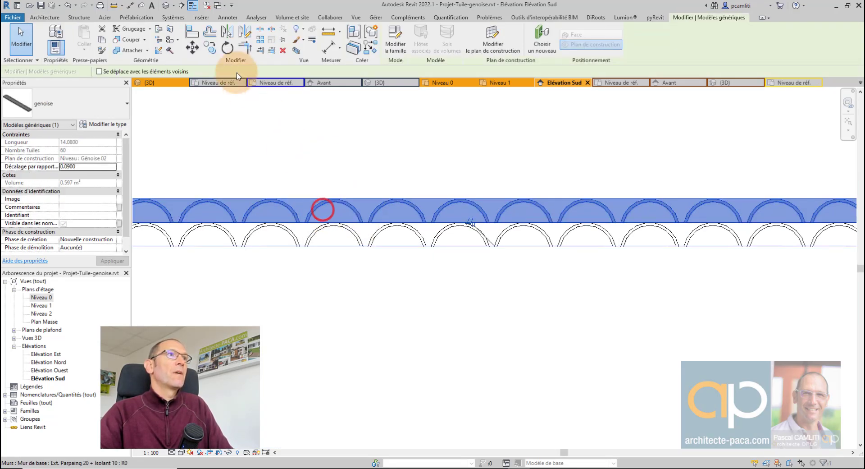
{"action": "left_click", "coordinate": [191, 47]}
{"action": "left_click", "coordinate": [333, 197]}
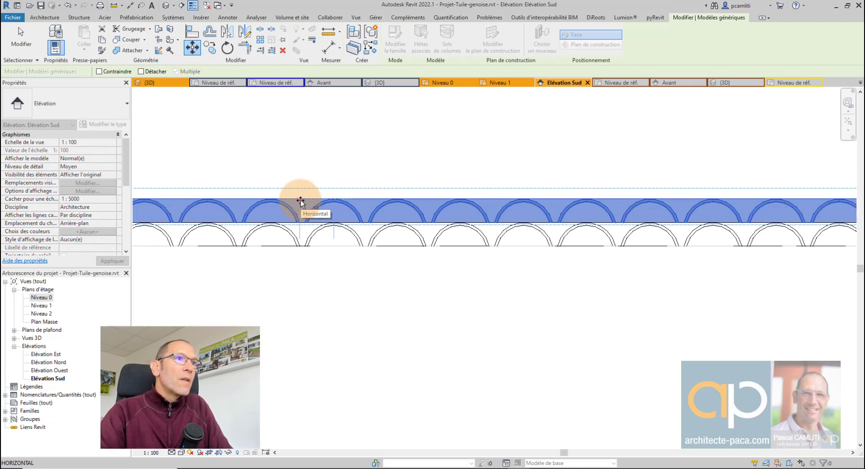
{"action": "type", "text": "11"}
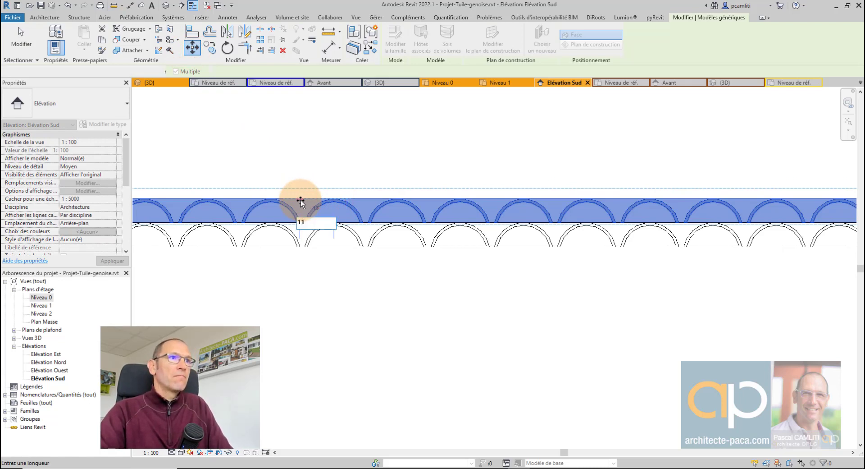
{"action": "key", "text": "Return"}
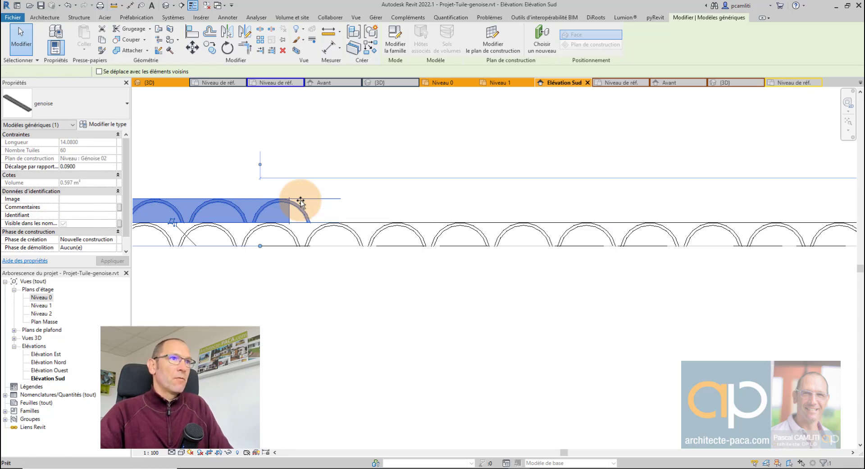
{"action": "key", "text": "ctrl+z"}
Move the upper genoise tile row 0.11 m horizontally toward the west to stagger it over the row below.
{"action": "left_click", "coordinate": [297, 202]}
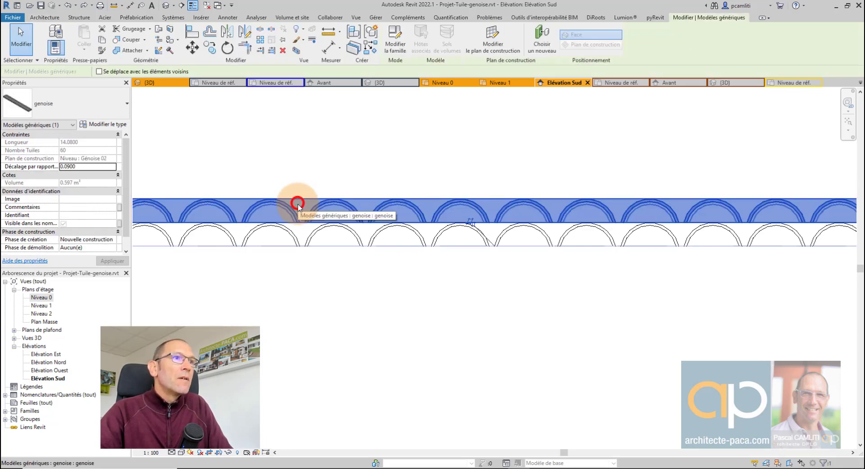
{"action": "scroll", "coordinate": [258, 89], "scroll_direction": "up", "scroll_amount": 1}
{"action": "left_click", "coordinate": [192, 48]}
{"action": "scroll", "coordinate": [279, 226], "scroll_direction": "up", "scroll_amount": 1}
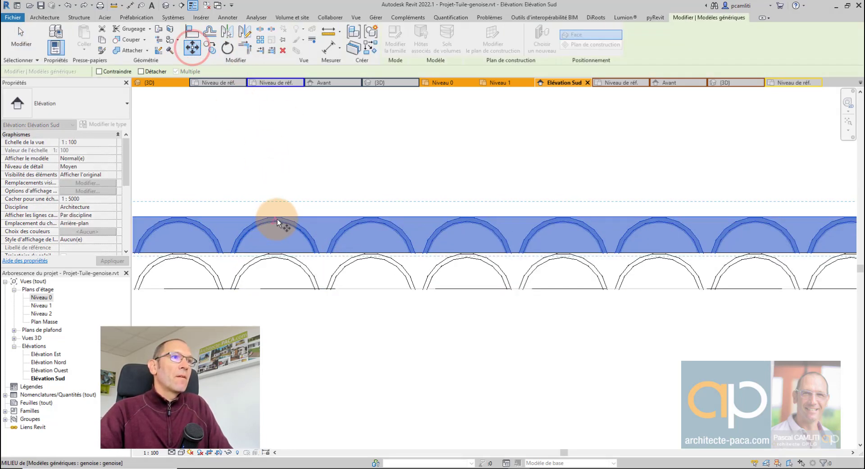
{"action": "left_click", "coordinate": [276, 222]}
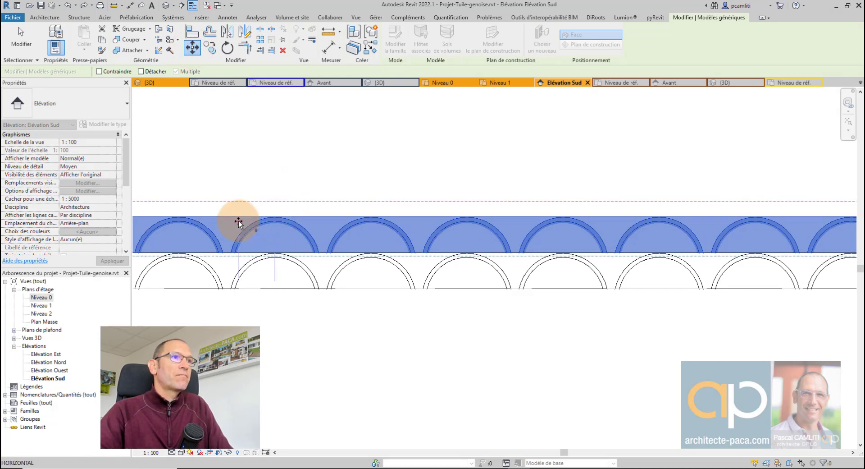
{"action": "type", "text": "-11"}
{"action": "key", "text": "Return"}
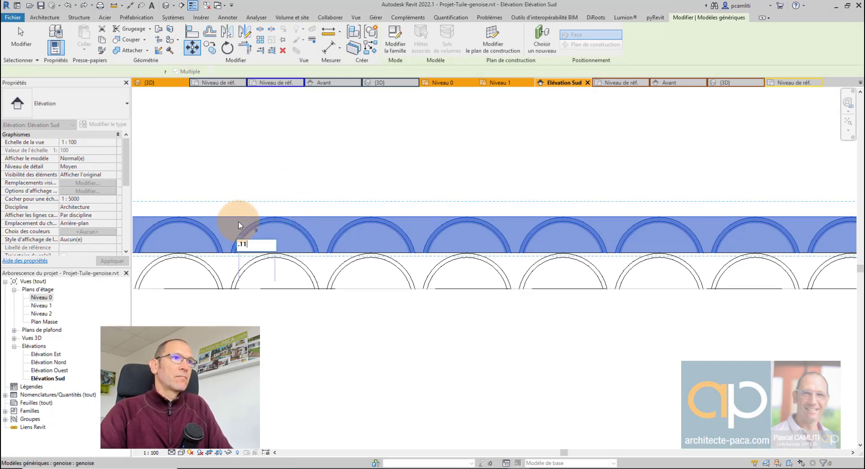
{"action": "key", "text": "Escape"}
{"action": "scroll", "coordinate": [239, 222], "scroll_direction": "down", "scroll_amount": 5}
{"action": "scroll", "coordinate": [301, 252], "scroll_direction": "down", "scroll_amount": 5}
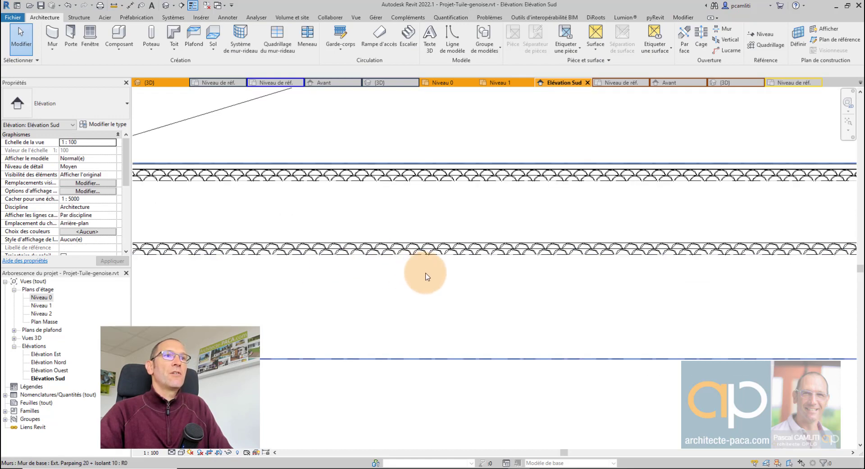
{"action": "middle_click_drag", "start_coordinate": [562, 346], "coordinate": [484, 346]}
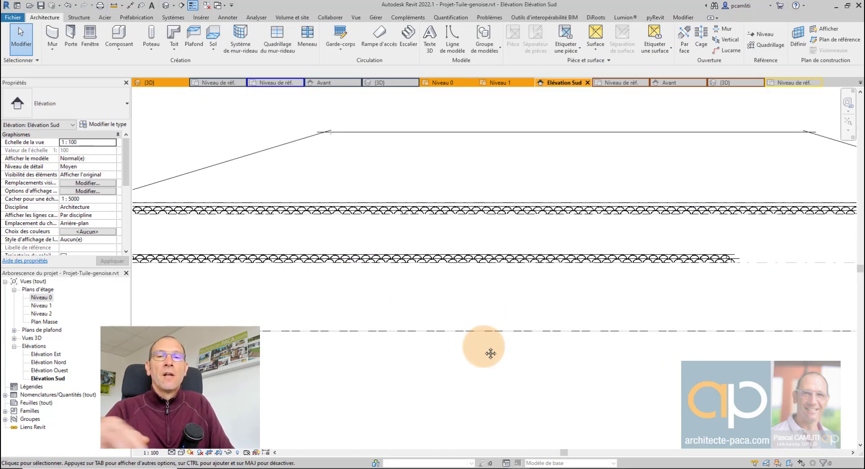